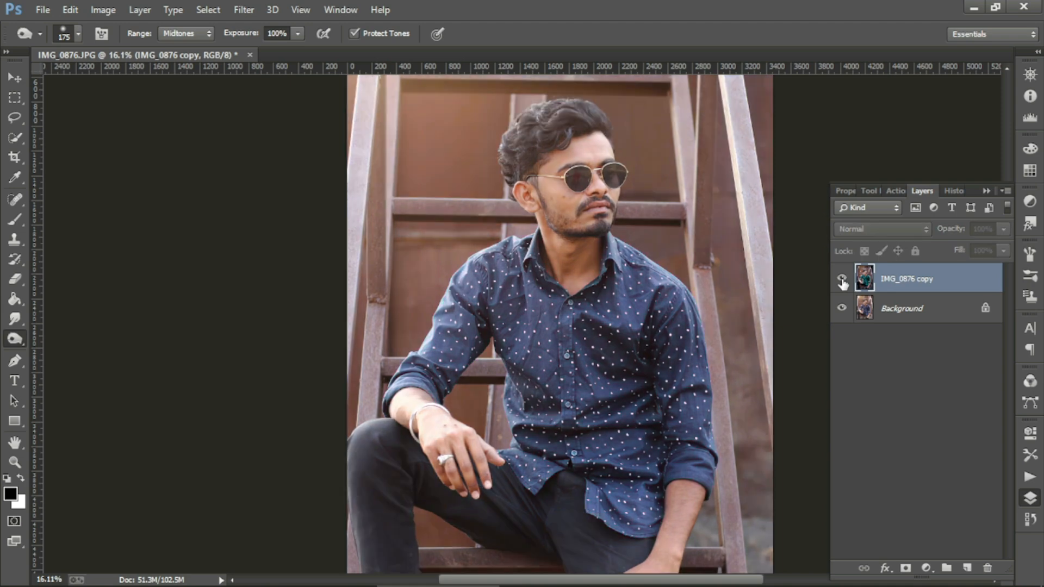
{"action": "left_click", "coordinate": [841, 280]}
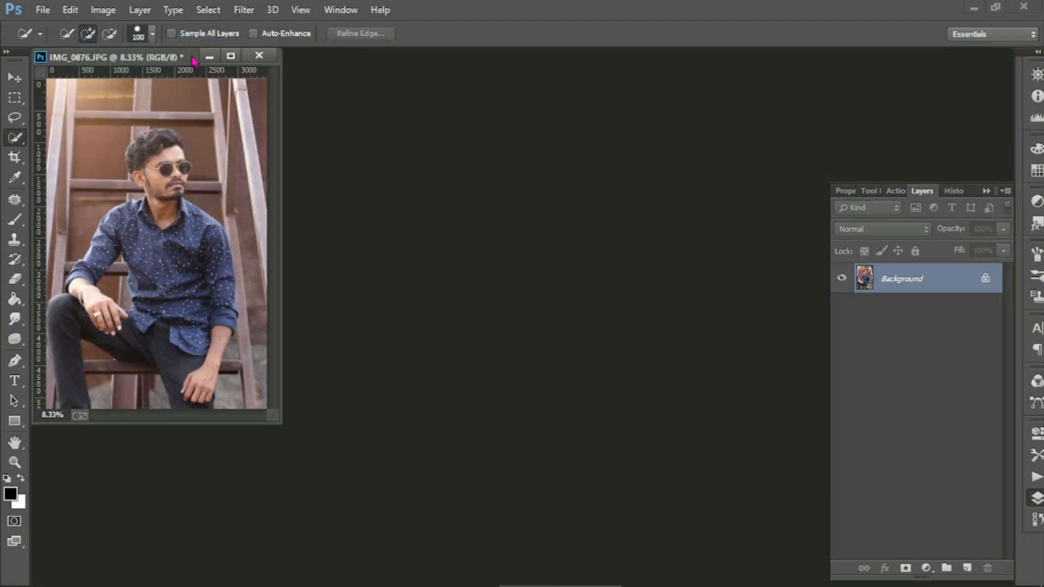
Step: Dock IMG_0876.JPG as a tab, duplicate its Background to Layer 1, and fit it on screen
{"action": "left_click_drag", "start_coordinate": [191, 56], "coordinate": [446, 53]}
{"action": "key", "text": "ctrl+j"}
{"action": "key", "text": "ctrl+0"}
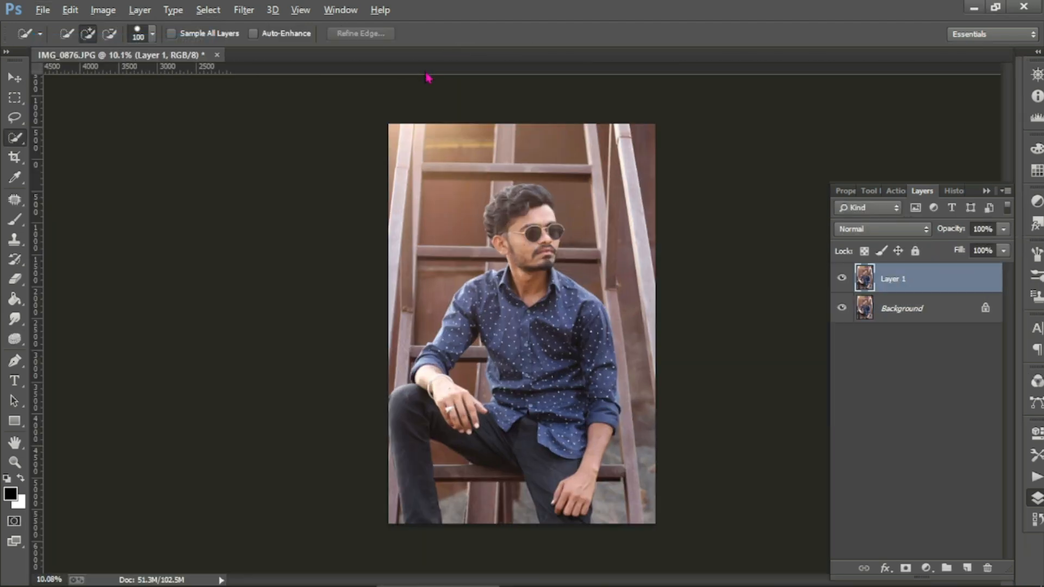
{"action": "key", "text": "alt"}
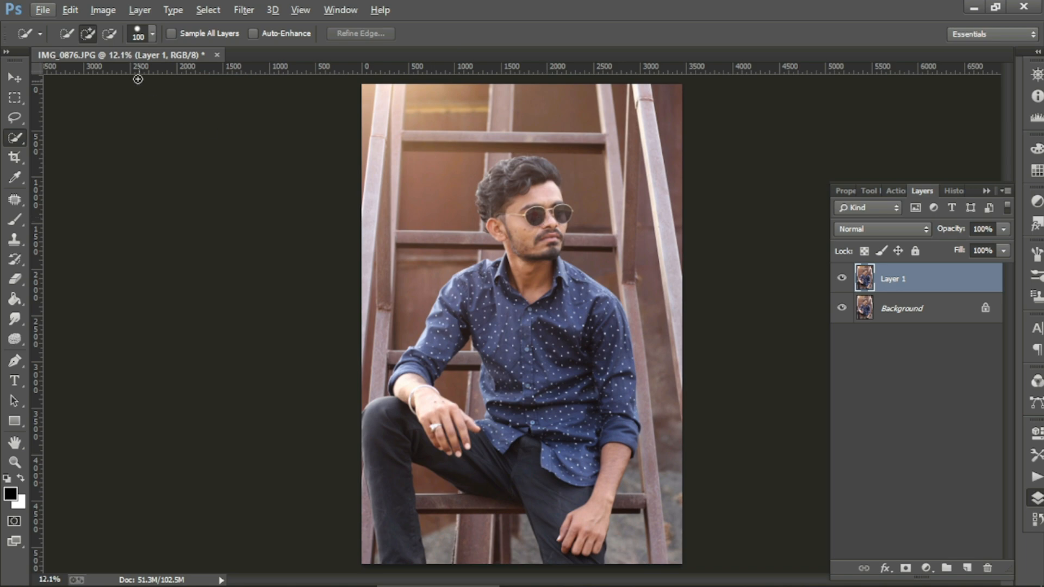
{"action": "key", "text": "alt"}
Step: In Camera Raw, set temperature -8, exposure +0.20, highlights -11, shadows -8, and add clarity, vibrance and saturation
{"action": "key", "text": "ctrl+shift+a"}
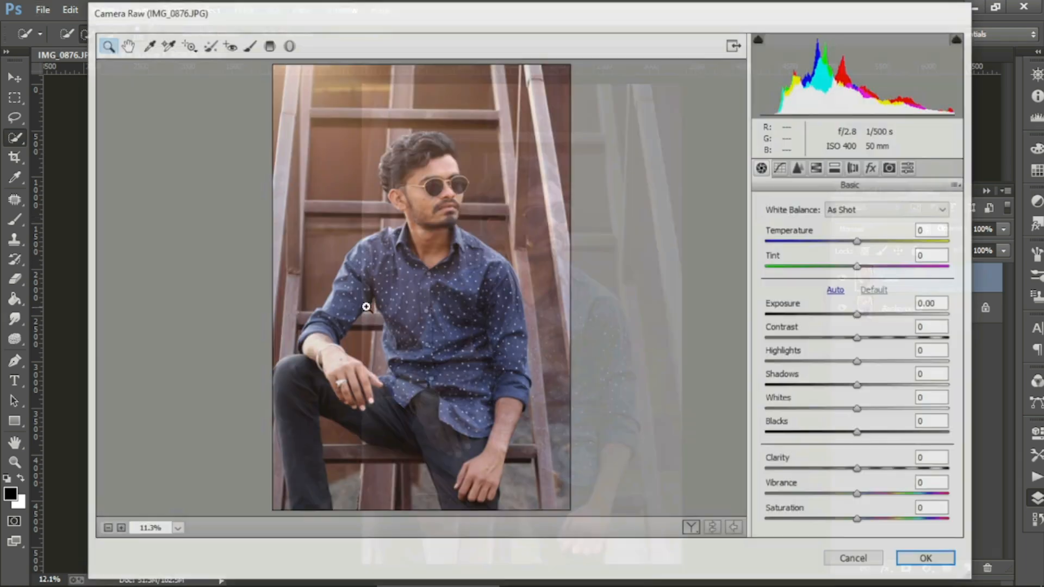
{"action": "left_click_drag", "start_coordinate": [858, 243], "coordinate": [853, 244]}
{"action": "left_click_drag", "start_coordinate": [858, 314], "coordinate": [871, 348]}
{"action": "mouse_move", "coordinate": [858, 363]}
{"action": "left_mouse_down"}
{"action": "mouse_move", "coordinate": [837, 363]}
{"action": "mouse_move", "coordinate": [848, 364]}
{"action": "left_mouse_up"}
{"action": "left_click_drag", "start_coordinate": [859, 386], "coordinate": [862, 432]}
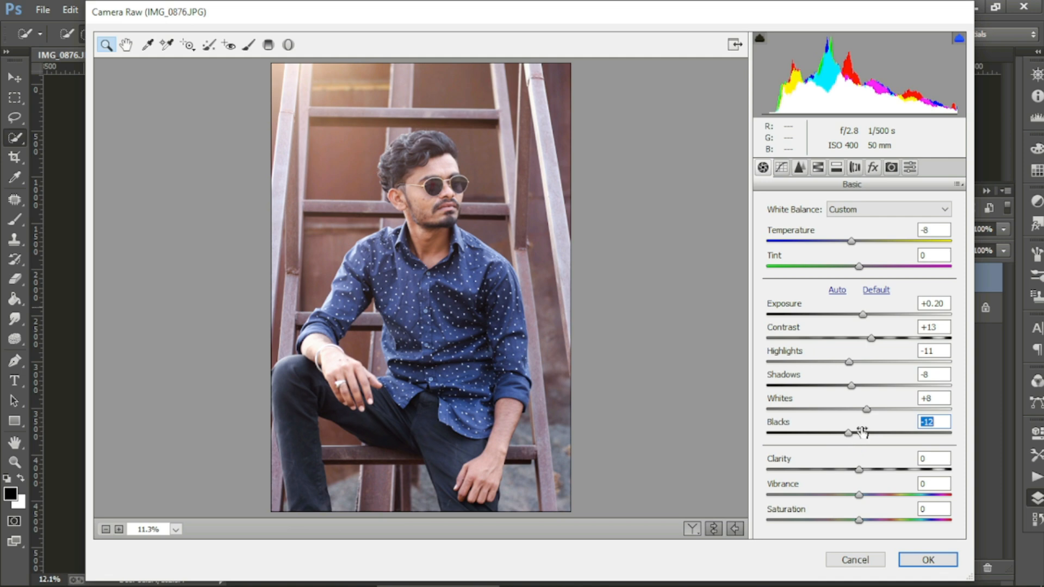
{"action": "left_click_drag", "start_coordinate": [860, 470], "coordinate": [862, 495]}
{"action": "left_click", "coordinate": [857, 497]}
Step: Pull the tone curve highlights down to -13 and reset Darks to 0
{"action": "left_click", "coordinate": [782, 168]}
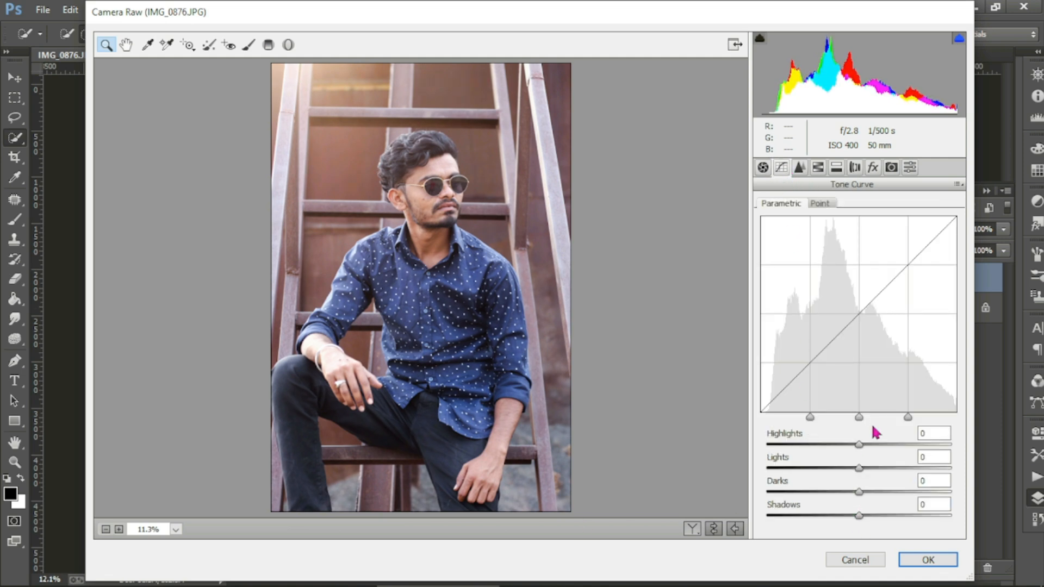
{"action": "left_click_drag", "start_coordinate": [859, 444], "coordinate": [849, 520]}
{"action": "double_click", "coordinate": [846, 494]}
Step: Set sharpening 20 with masking 17, luminance noise 5/detail 21/contrast 21, and colour noise 8/detail 25
{"action": "left_click", "coordinate": [799, 170]}
{"action": "left_click", "coordinate": [786, 230]}
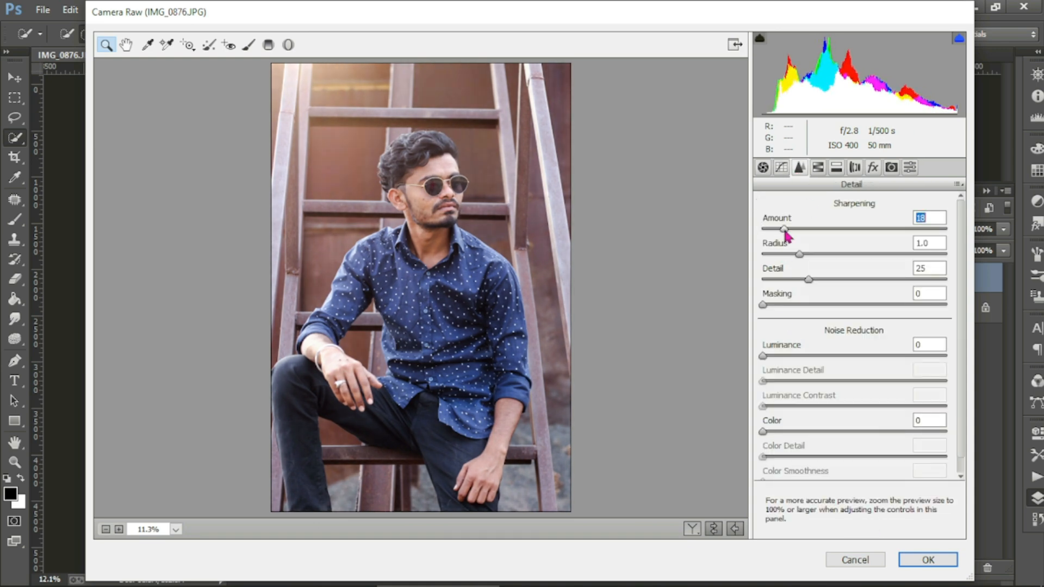
{"action": "left_click", "coordinate": [793, 305]}
{"action": "left_click", "coordinate": [794, 357]}
{"action": "left_click", "coordinate": [771, 356]}
{"action": "left_click", "coordinate": [800, 381]}
{"action": "left_click", "coordinate": [800, 407]}
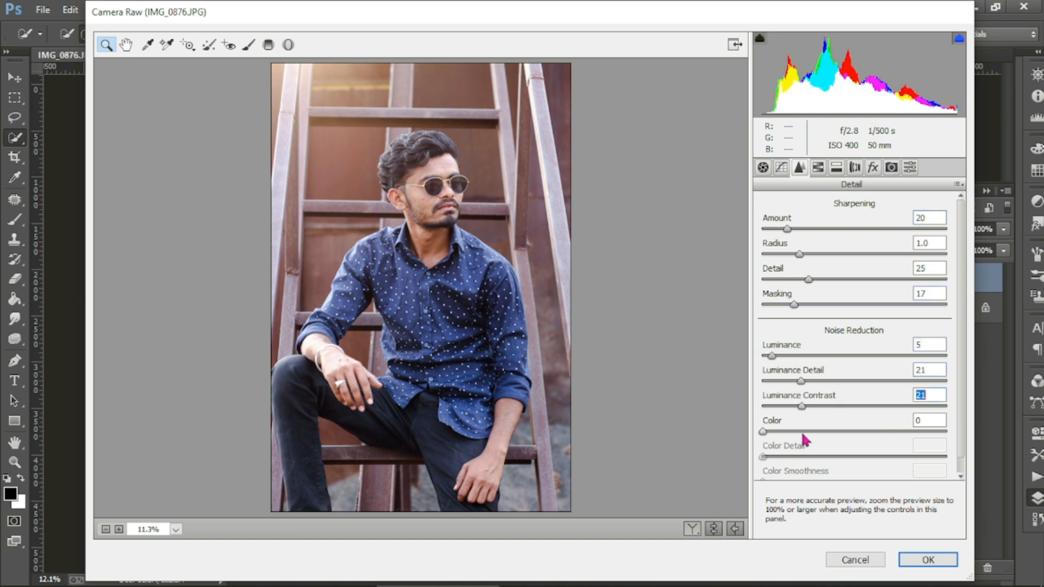
{"action": "left_click", "coordinate": [777, 432]}
{"action": "left_click", "coordinate": [808, 456]}
Step: Shift the HSL hues of yellows, oranges, greens, blues and purples
{"action": "left_click", "coordinate": [818, 168]}
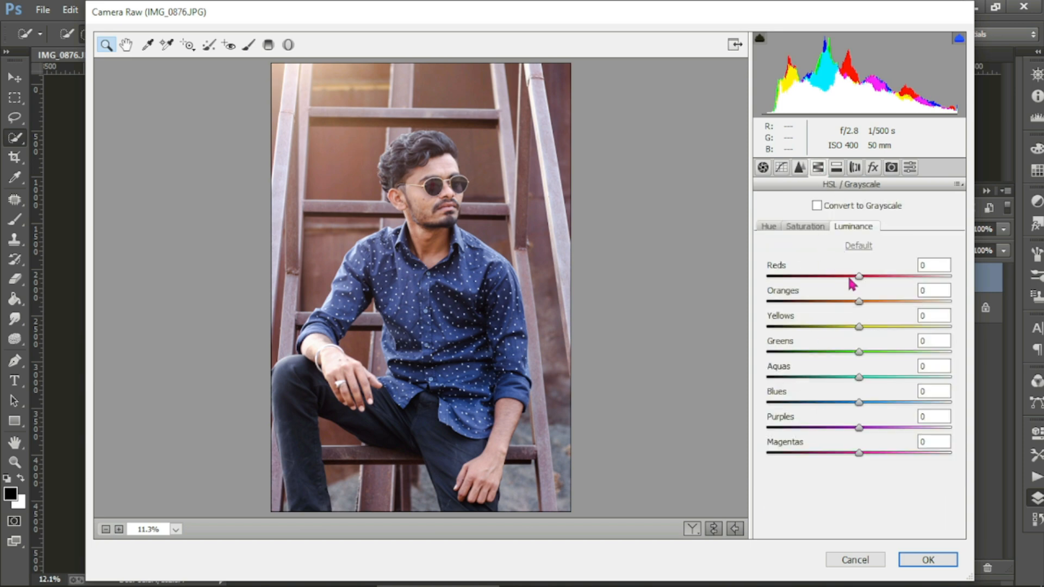
{"action": "left_click", "coordinate": [768, 226]}
{"action": "left_click_drag", "start_coordinate": [859, 327], "coordinate": [862, 303]}
{"action": "left_click_drag", "start_coordinate": [858, 351], "coordinate": [845, 352]}
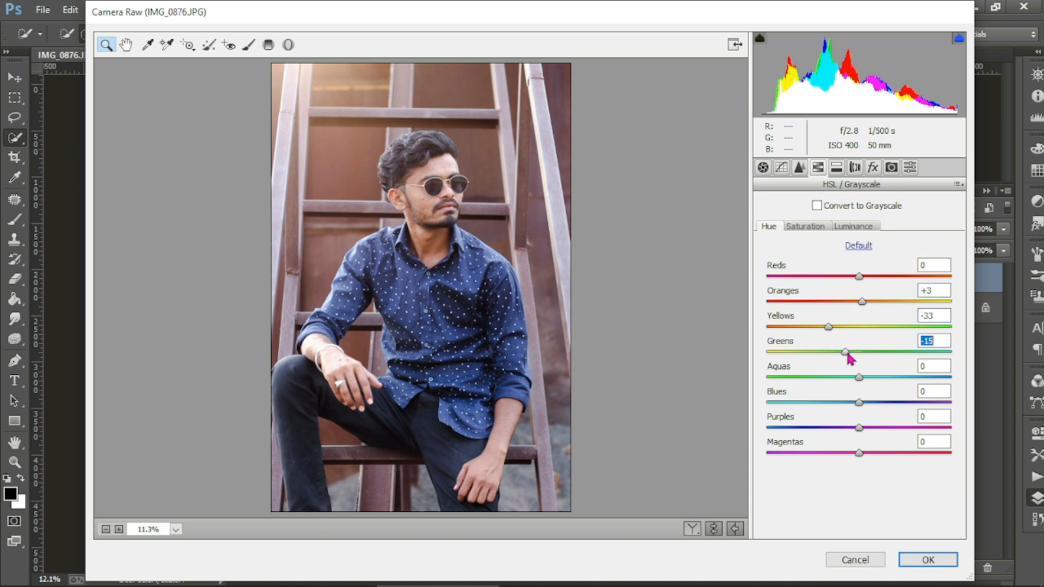
{"action": "left_click_drag", "start_coordinate": [859, 402], "coordinate": [854, 427]}
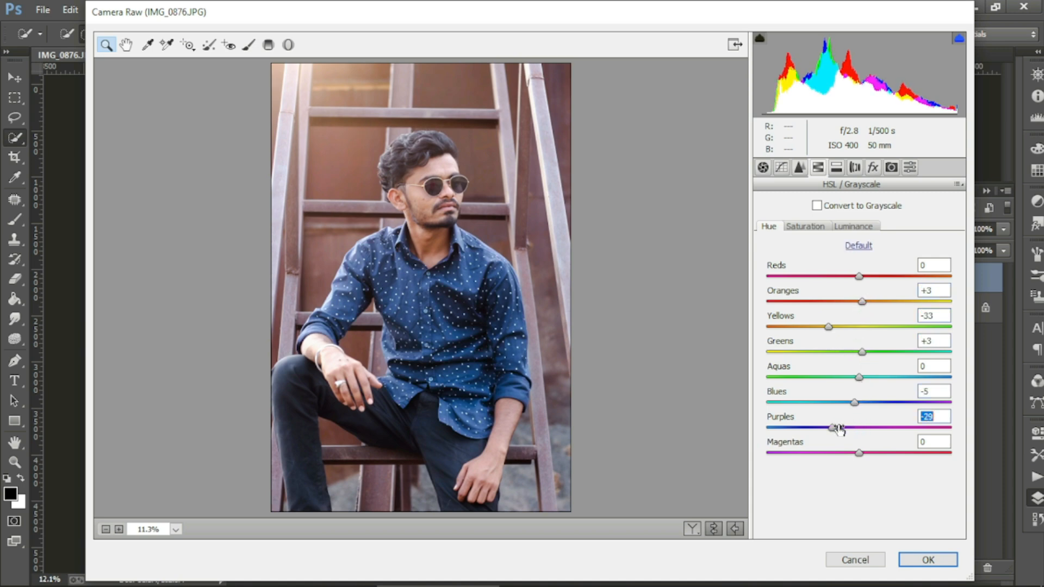
Step: Boost yellows saturation to +14 and oranges saturation, then apply the grade to Layer 1
{"action": "left_click", "coordinate": [805, 226]}
{"action": "mouse_move", "coordinate": [859, 325]}
{"action": "left_mouse_down"}
{"action": "mouse_move", "coordinate": [872, 326]}
{"action": "mouse_move", "coordinate": [869, 310]}
{"action": "mouse_move", "coordinate": [868, 342]}
{"action": "left_mouse_up"}
{"action": "left_click", "coordinate": [871, 302]}
{"action": "left_click", "coordinate": [851, 227]}
{"action": "left_click", "coordinate": [927, 558]}
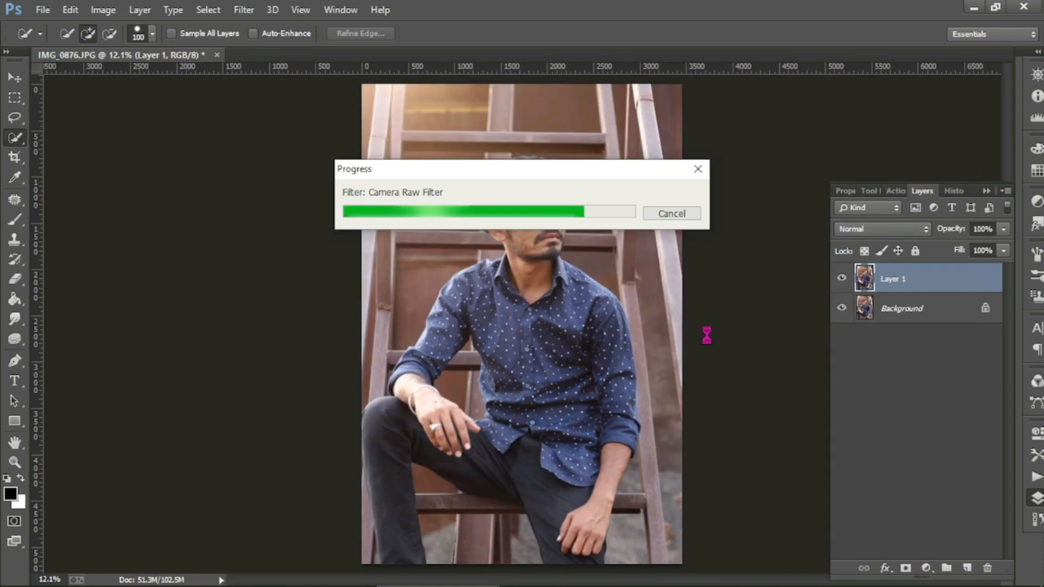
{"action": "scroll", "coordinate": [545, 213], "scroll_direction": "up", "scroll_amount": 3}
Step: Toggle Layer 1's visibility to compare the Camera Raw grade against the original
{"action": "scroll", "coordinate": [545, 214], "scroll_direction": "up", "scroll_amount": 2}
{"action": "scroll", "coordinate": [645, 270], "scroll_direction": "down", "scroll_amount": 1}
{"action": "scroll", "coordinate": [645, 270], "scroll_direction": "down", "scroll_amount": 2}
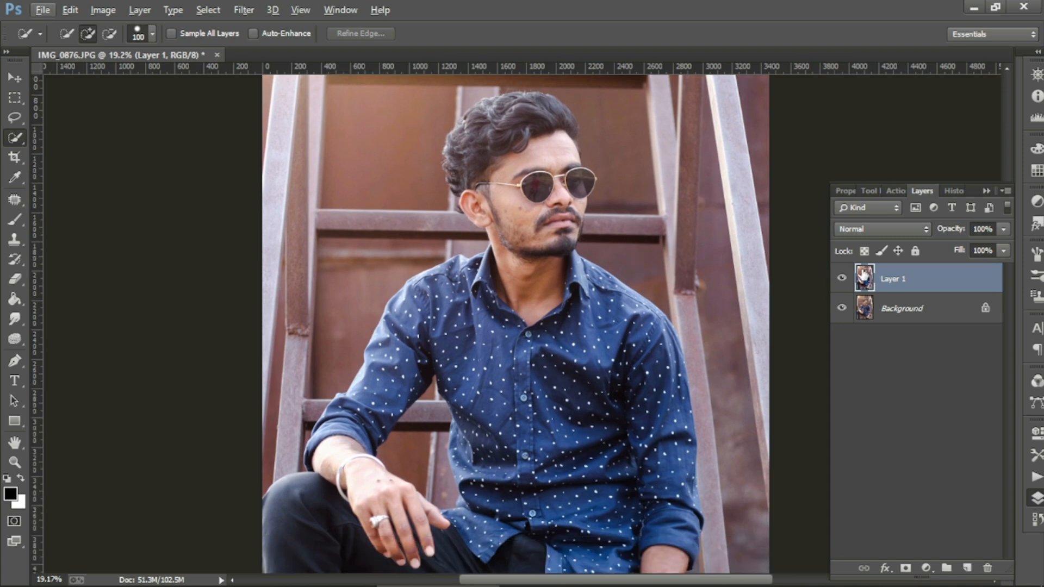
{"action": "left_click", "coordinate": [839, 280]}
{"action": "left_click", "coordinate": [839, 280]}
{"action": "left_click", "coordinate": [838, 279]}
{"action": "left_click", "coordinate": [839, 280]}
{"action": "scroll", "coordinate": [591, 250], "scroll_direction": "down", "scroll_amount": 2}
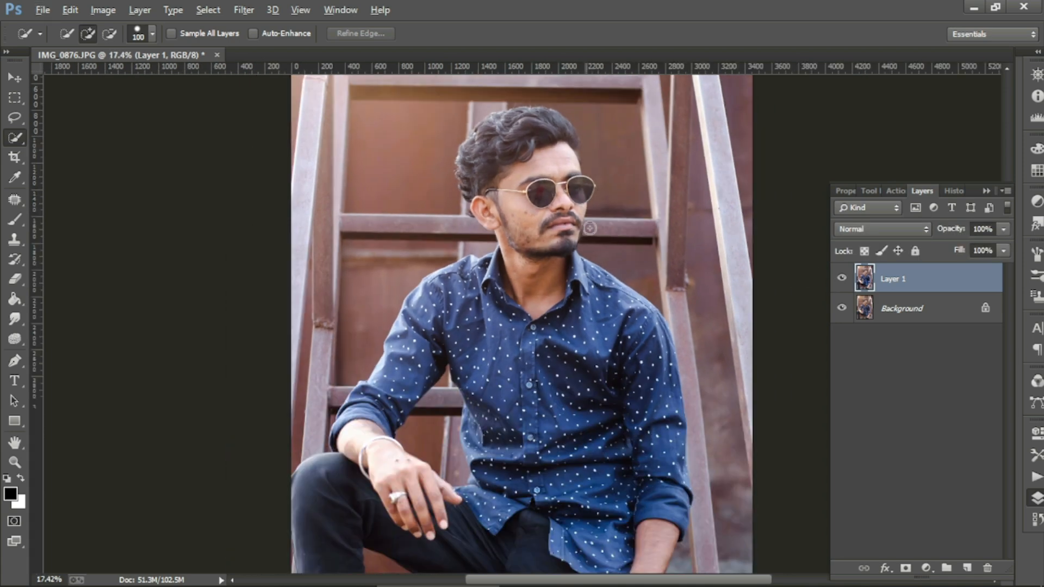
Step: Duplicate Layer 1 to create Layer 1 copy
{"action": "right_click", "coordinate": [900, 280]}
{"action": "left_click", "coordinate": [630, 167]}
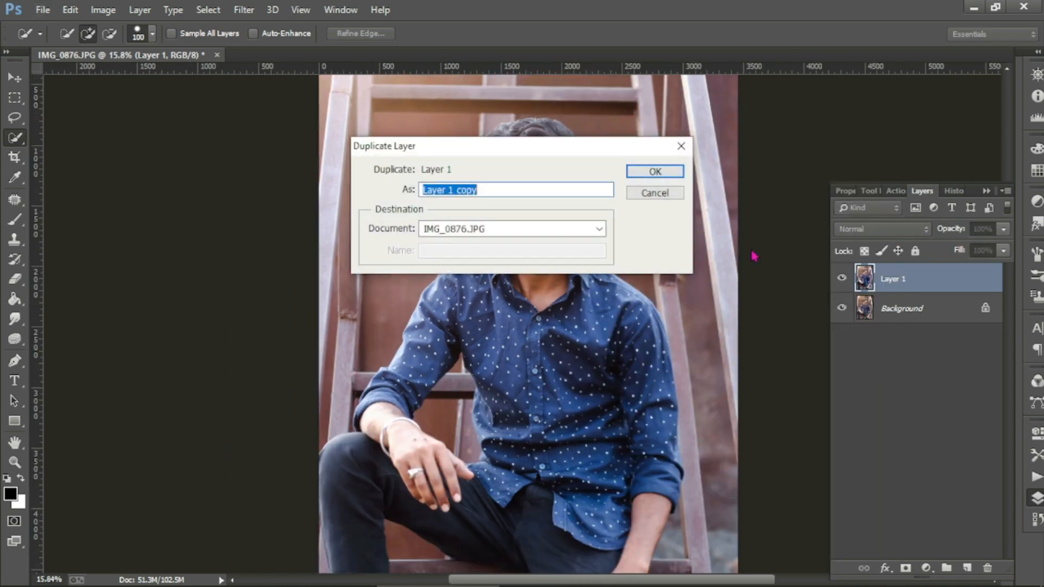
{"action": "left_click", "coordinate": [656, 172]}
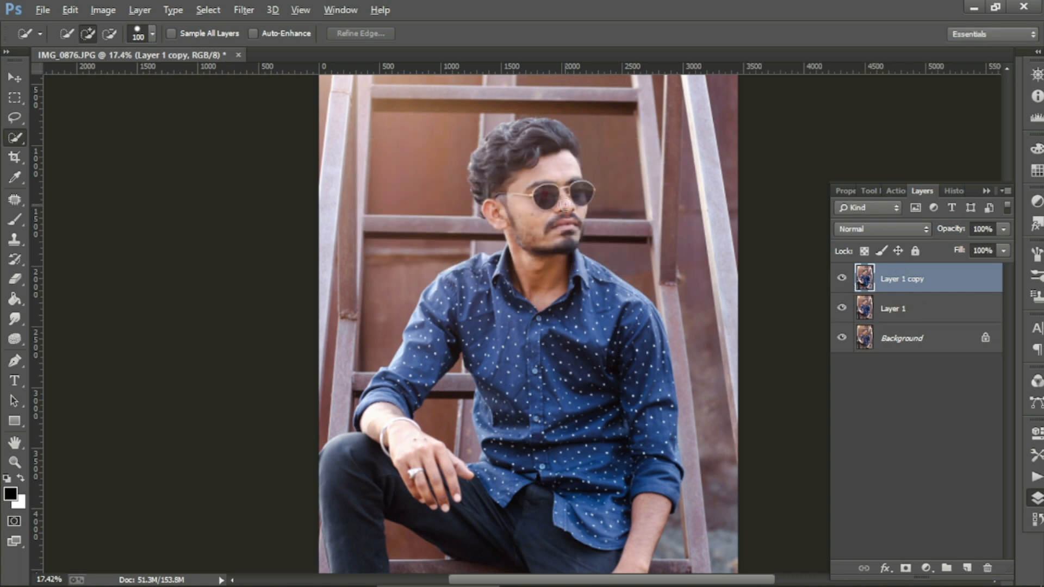
{"action": "scroll", "coordinate": [560, 201], "scroll_direction": "up", "scroll_amount": 2}
Step: Spot-heal three blemishes on the cheek with the Spot Healing Brush
{"action": "right_click", "coordinate": [14, 199]}
{"action": "left_click", "coordinate": [82, 199]}
{"action": "scroll", "coordinate": [543, 228], "scroll_direction": "up", "scroll_amount": 3}
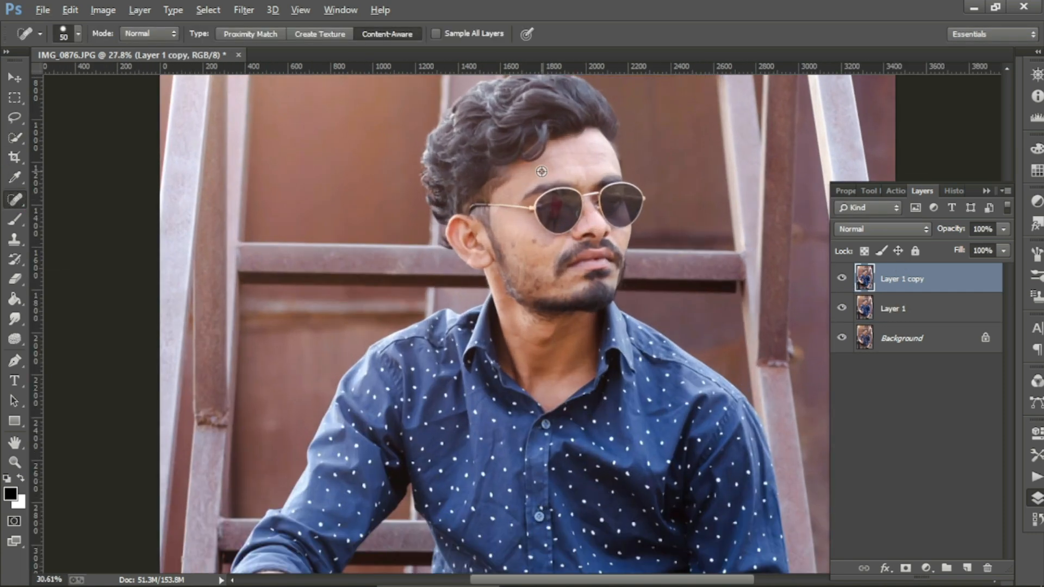
{"action": "scroll", "coordinate": [565, 158], "scroll_direction": "up", "scroll_amount": 3}
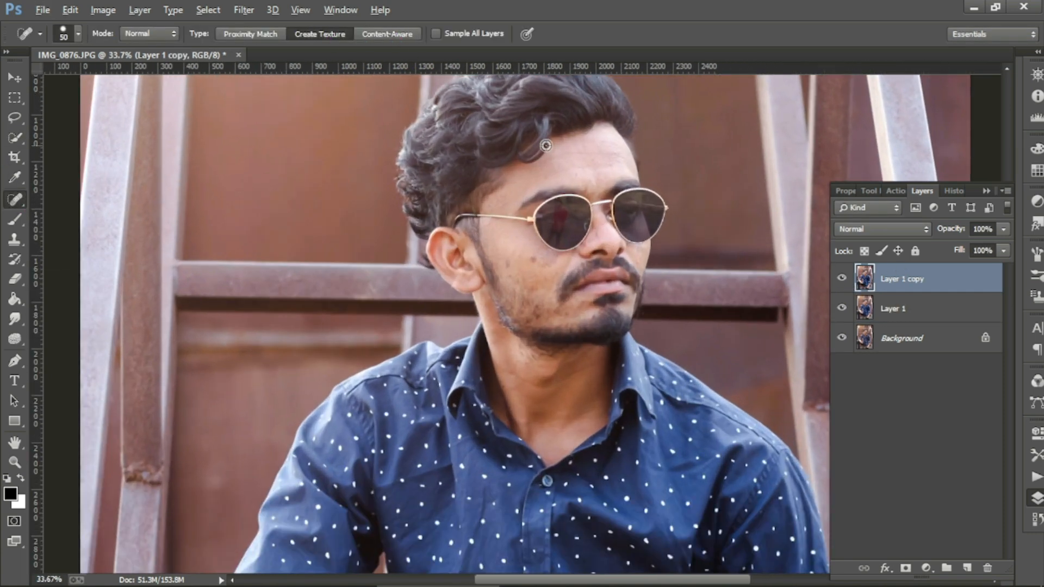
{"action": "scroll", "coordinate": [565, 158], "scroll_direction": "up", "scroll_amount": 1}
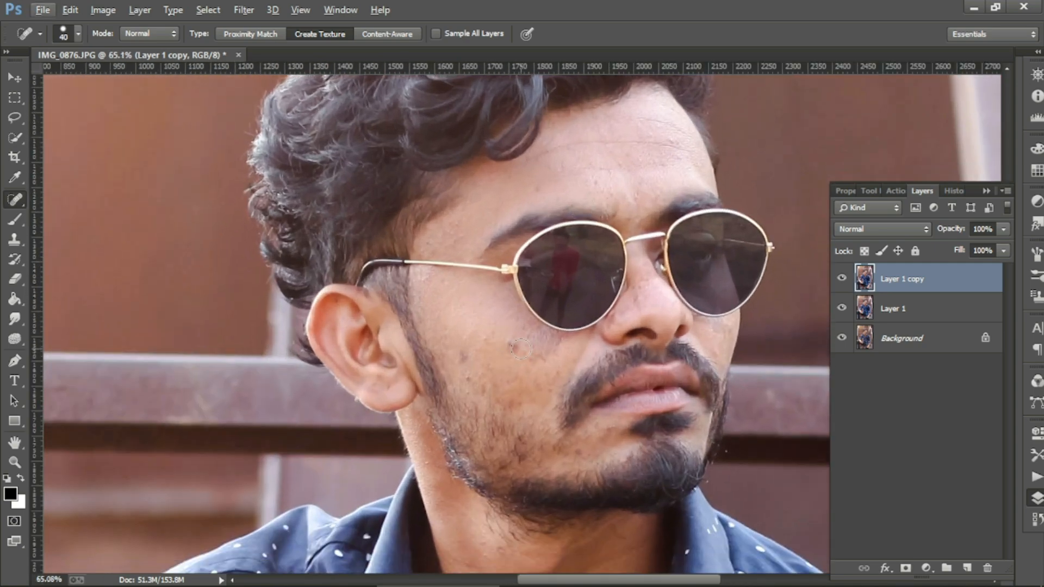
{"action": "left_click", "coordinate": [514, 348]}
{"action": "scroll", "coordinate": [514, 348], "scroll_direction": "down", "scroll_amount": 1}
{"action": "left_click", "coordinate": [487, 330]}
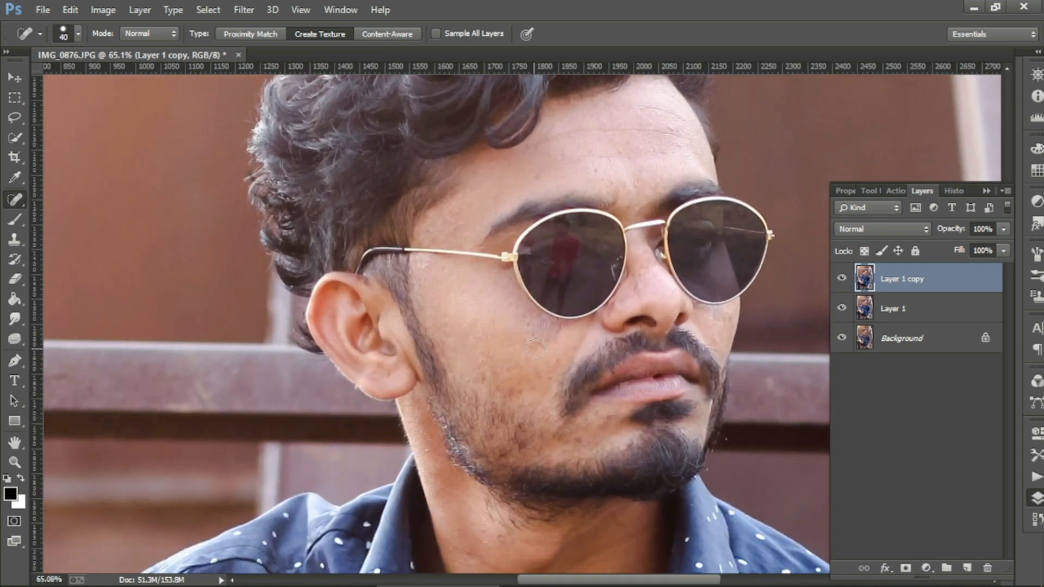
{"action": "scroll", "coordinate": [534, 348], "scroll_direction": "down", "scroll_amount": 1}
{"action": "left_click", "coordinate": [536, 320]}
{"action": "scroll", "coordinate": [547, 314], "scroll_direction": "down", "scroll_amount": 3}
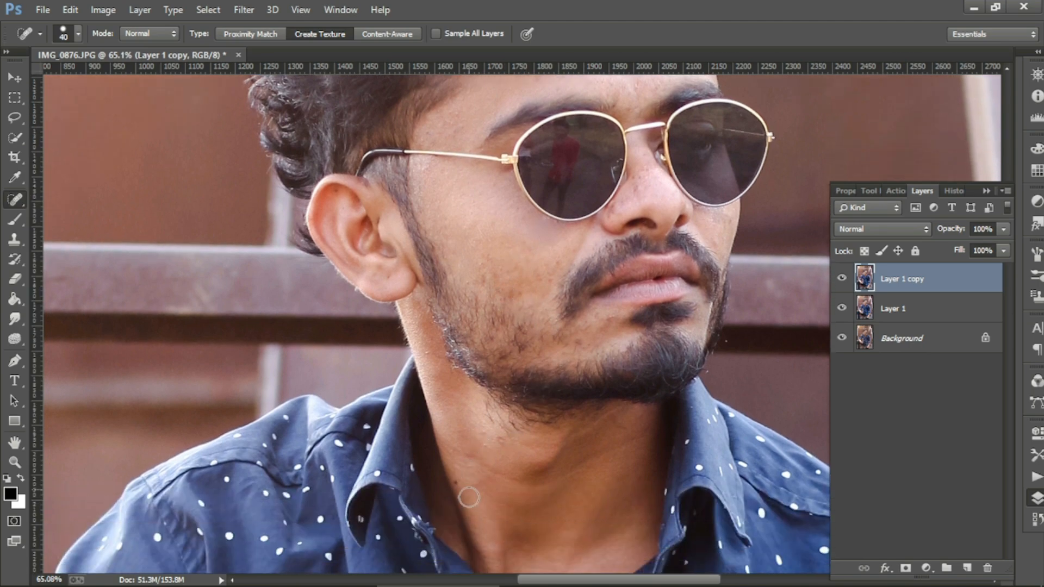
Step: Heal spots on the neck, forehead and beside the nose bridge at brush size 30, then select Layer 1
{"action": "left_click", "coordinate": [466, 489]}
{"action": "scroll", "coordinate": [467, 489], "scroll_direction": "down", "scroll_amount": 3}
{"action": "key", "text": "bracketleft"}
{"action": "left_click", "coordinate": [457, 433]}
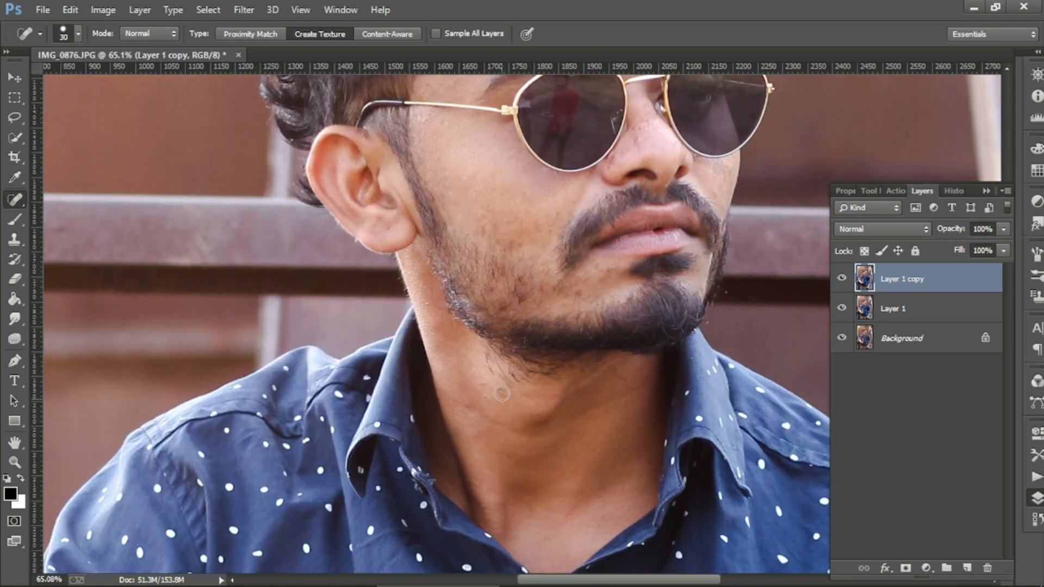
{"action": "scroll", "coordinate": [570, 385], "scroll_direction": "up", "scroll_amount": 6}
{"action": "scroll", "coordinate": [629, 192], "scroll_direction": "up", "scroll_amount": 1}
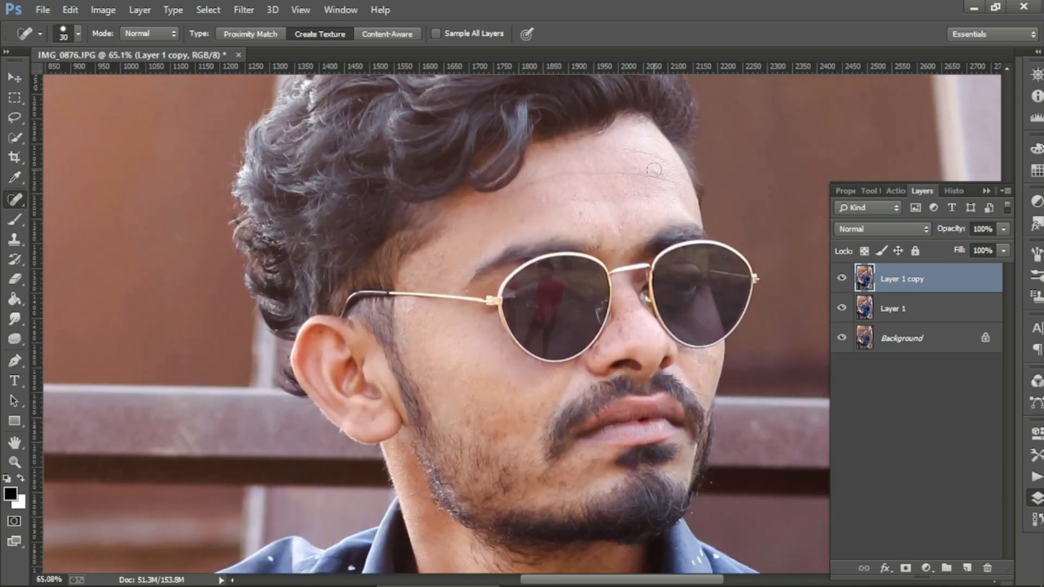
{"action": "left_click", "coordinate": [579, 217]}
{"action": "scroll", "coordinate": [522, 218], "scroll_direction": "down", "scroll_amount": 1}
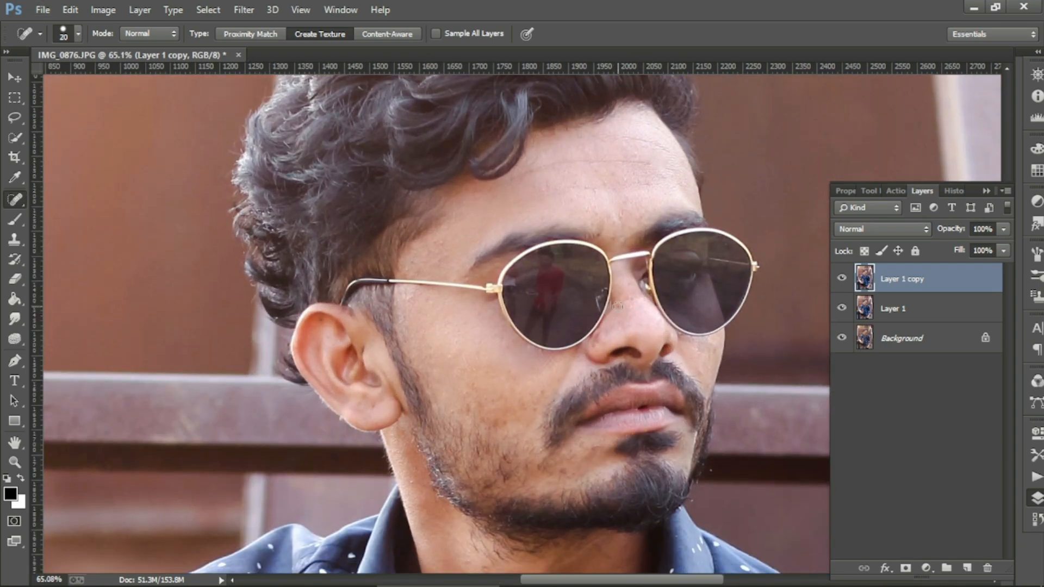
{"action": "left_click", "coordinate": [627, 296]}
{"action": "scroll", "coordinate": [595, 375], "scroll_direction": "down", "scroll_amount": 3}
{"action": "scroll", "coordinate": [547, 385], "scroll_direction": "down", "scroll_amount": 3}
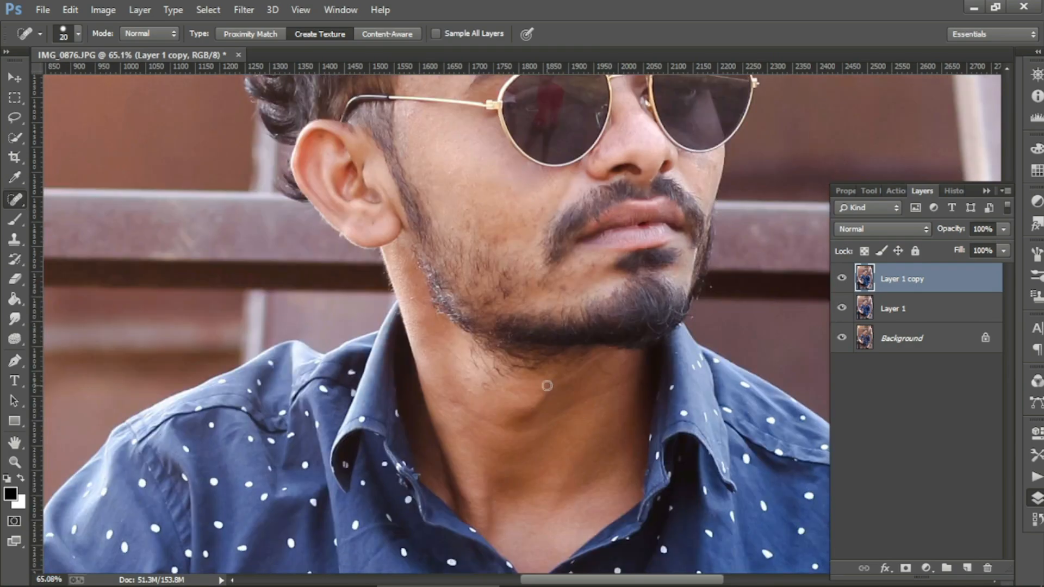
{"action": "scroll", "coordinate": [472, 245], "scroll_direction": "down", "scroll_amount": 4}
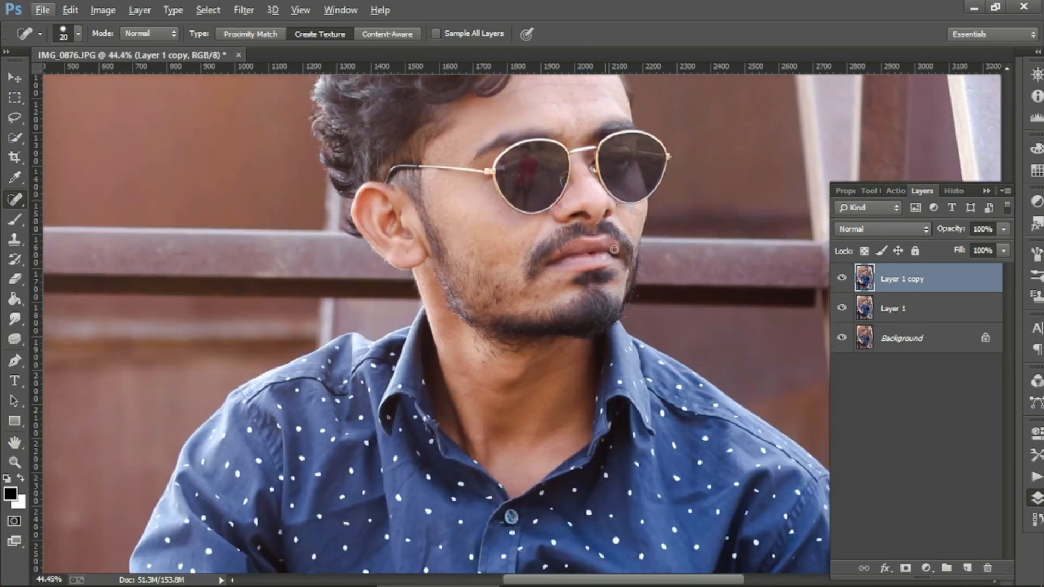
{"action": "scroll", "coordinate": [640, 238], "scroll_direction": "up", "scroll_amount": 2}
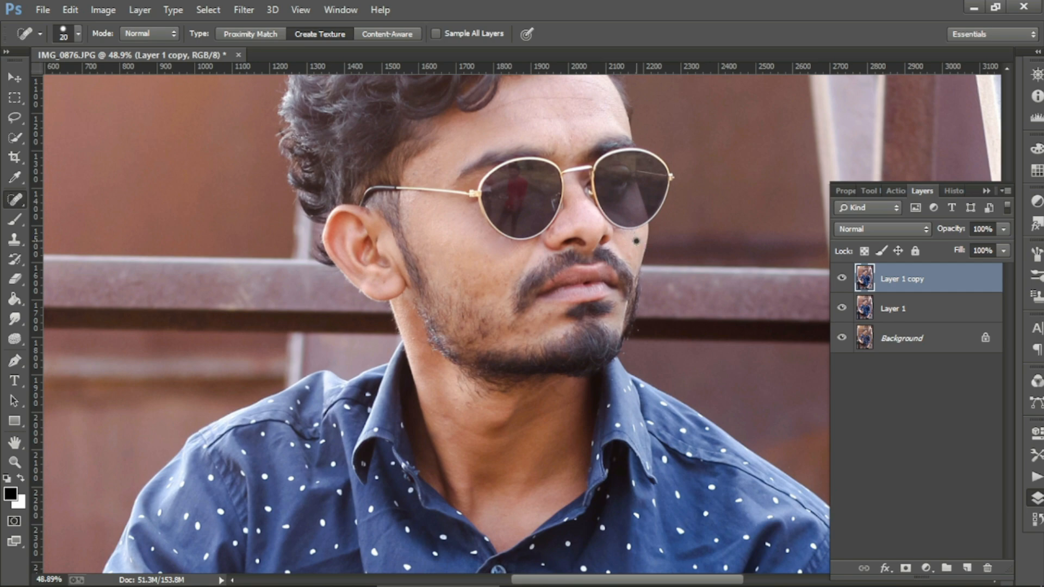
{"action": "scroll", "coordinate": [728, 299], "scroll_direction": "down", "scroll_amount": 1}
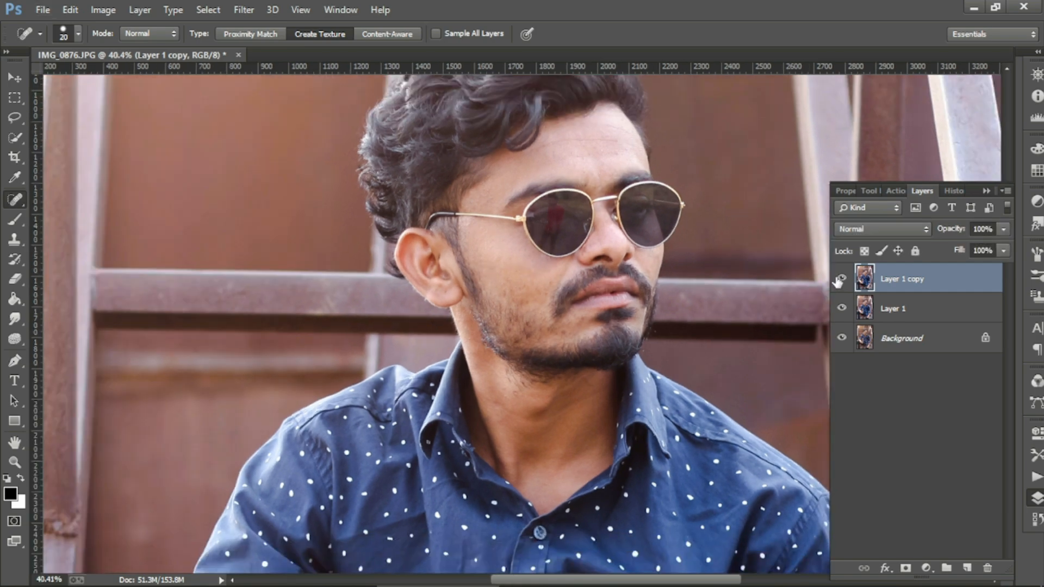
{"action": "scroll", "coordinate": [565, 326], "scroll_direction": "down", "scroll_amount": 5}
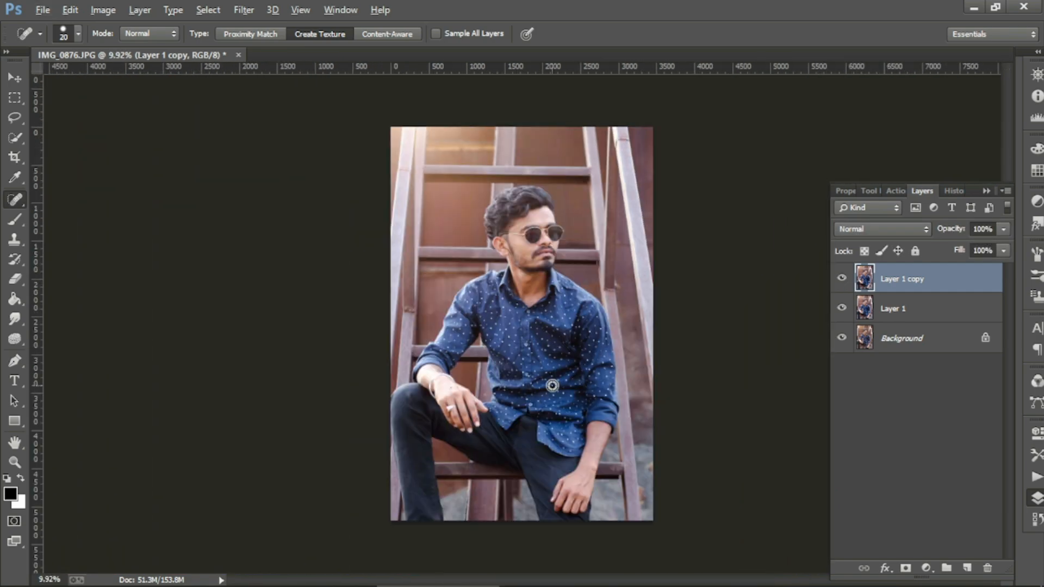
{"action": "scroll", "coordinate": [586, 340], "scroll_direction": "up", "scroll_amount": 1}
{"action": "left_click", "coordinate": [902, 309]}
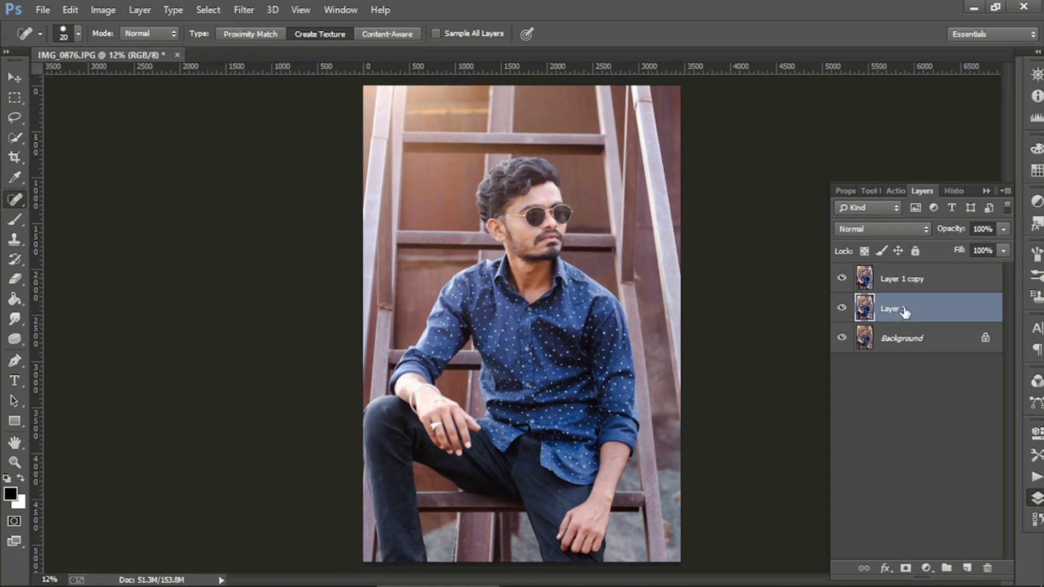
Step: Merge Layer 1 and Layer 1 copy into one layer
{"action": "left_click", "coordinate": [913, 280], "text": "shift"}
{"action": "right_click", "coordinate": [913, 282]}
{"action": "left_click", "coordinate": [625, 468]}
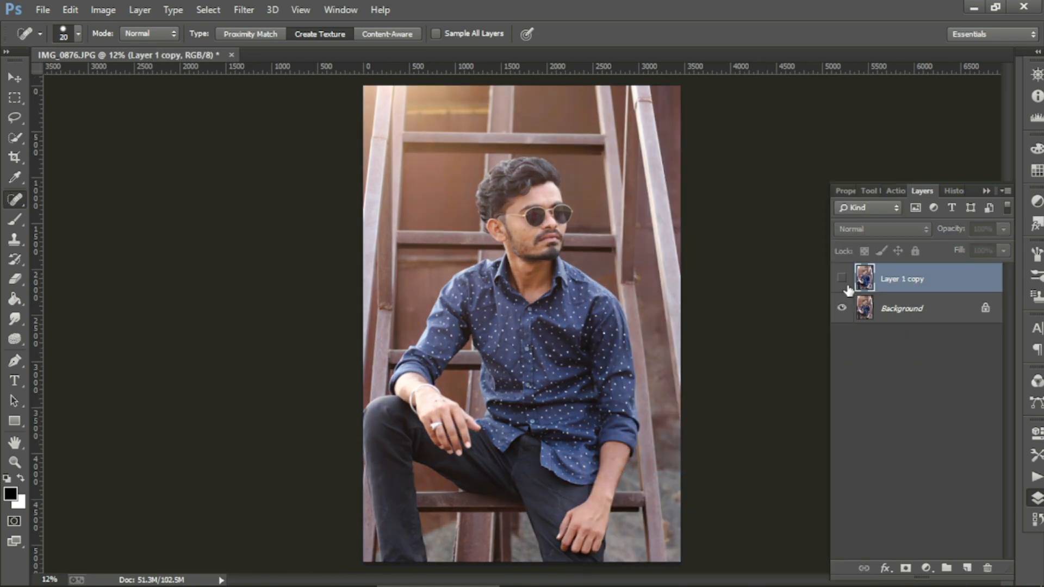
{"action": "scroll", "coordinate": [602, 224], "scroll_direction": "up", "scroll_amount": 3}
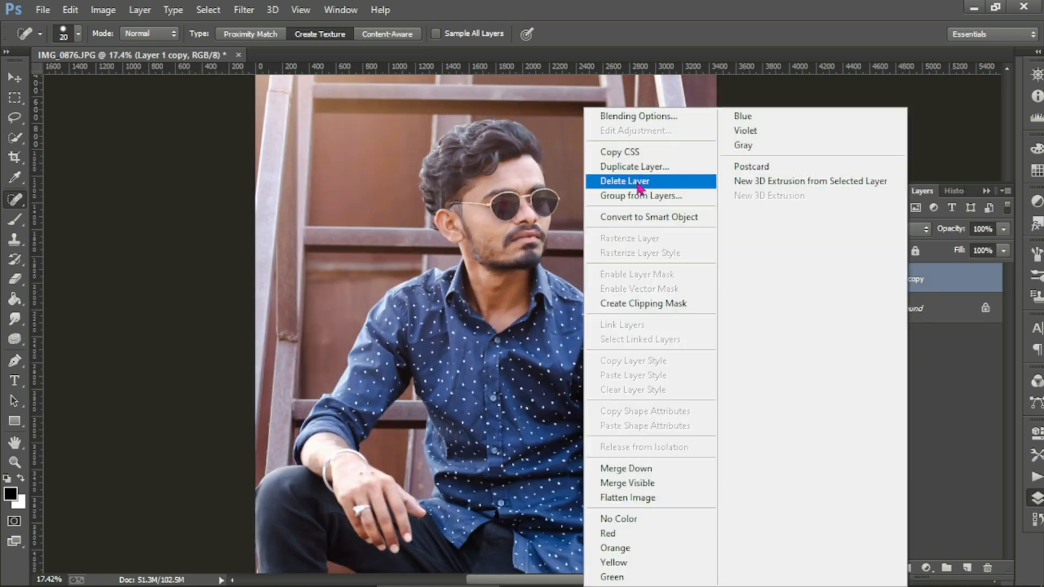
Step: Duplicate the merged layer as Layer 1 copy 2
{"action": "right_click", "coordinate": [916, 279]}
{"action": "left_click", "coordinate": [641, 174]}
{"action": "left_click", "coordinate": [668, 170]}
{"action": "scroll", "coordinate": [508, 212], "scroll_direction": "up", "scroll_amount": 4}
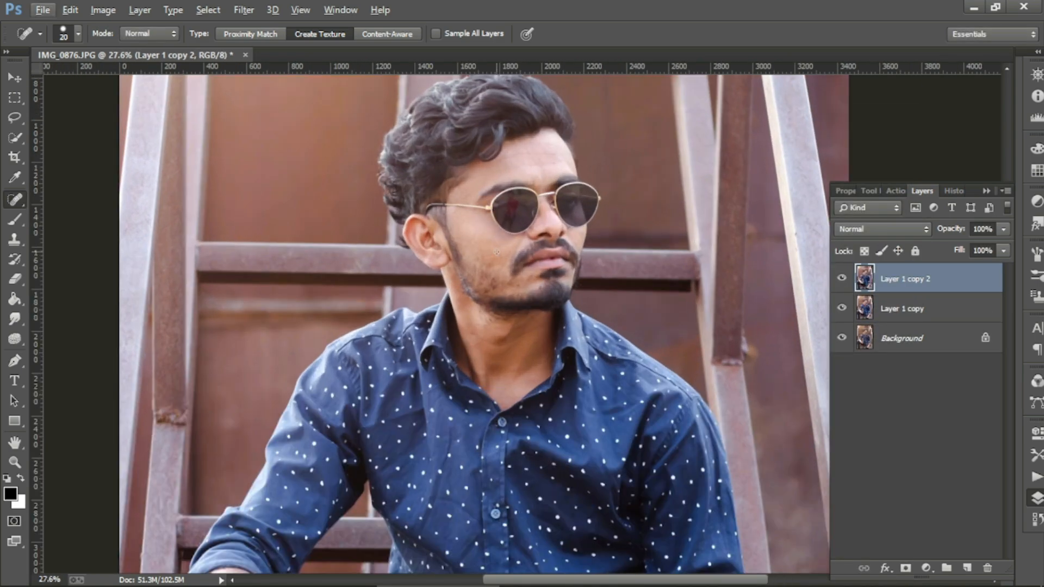
{"action": "scroll", "coordinate": [524, 295], "scroll_direction": "up", "scroll_amount": 1}
Step: Smooth the forehead skin with the Mixer Brush at adjusted wetness, sizes around 70 and 60
{"action": "right_click", "coordinate": [16, 222]}
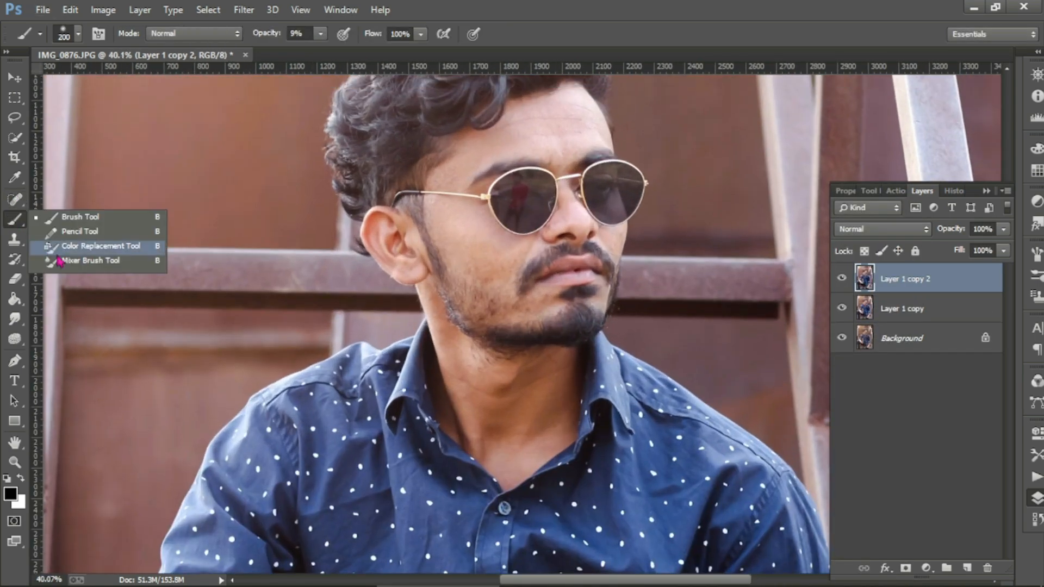
{"action": "left_click", "coordinate": [60, 263]}
{"action": "scroll", "coordinate": [568, 153], "scroll_direction": "up", "scroll_amount": 5}
{"action": "key", "text": "bracketleft"}
{"action": "key", "text": "bracketleft"}
{"action": "key", "text": "bracketleft"}
{"action": "key", "text": "bracketleft"}
{"action": "key", "text": "bracketleft"}
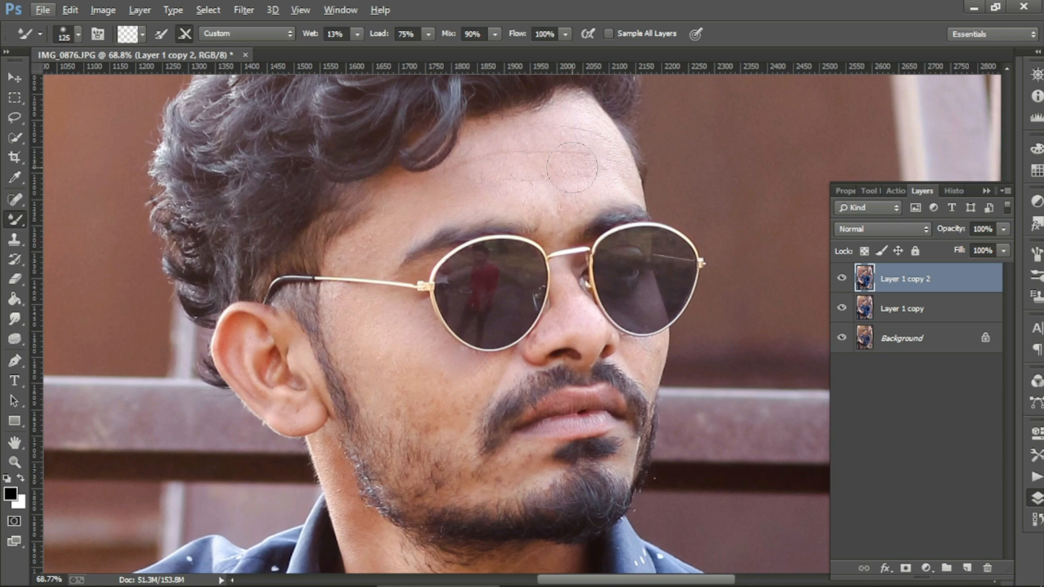
{"action": "left_click", "coordinate": [357, 33]}
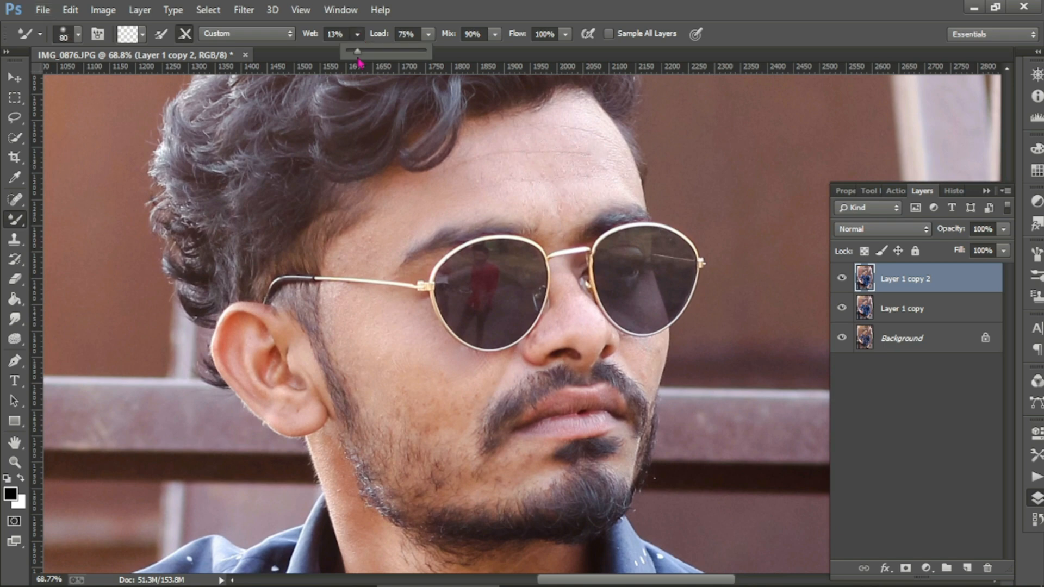
{"action": "key", "text": "bracketright"}
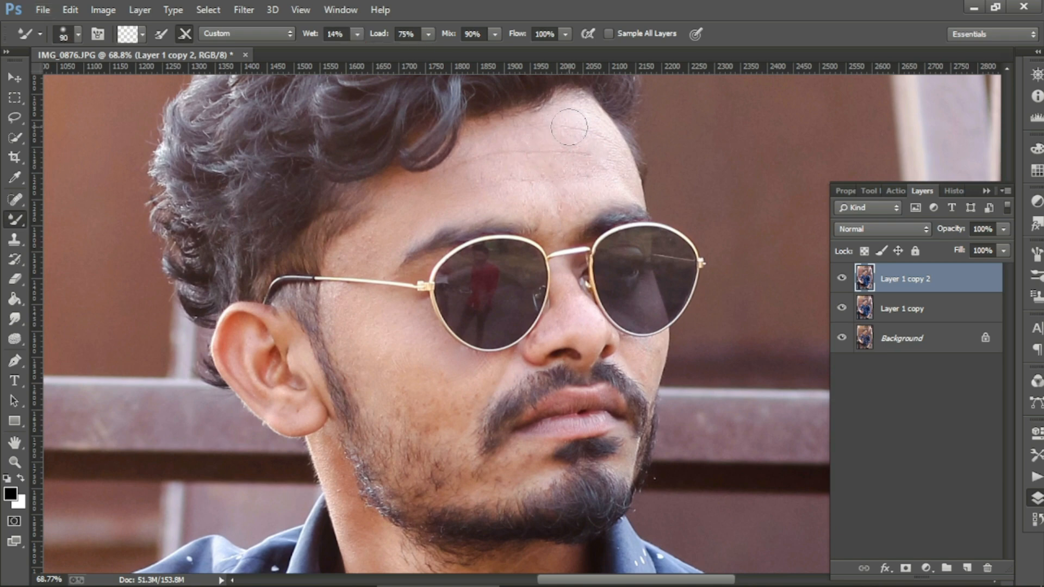
{"action": "key", "text": "bracketleft"}
{"action": "key", "text": "bracketleft"}
{"action": "mouse_move", "coordinate": [603, 146]}
{"action": "left_mouse_down"}
{"action": "mouse_move", "coordinate": [630, 195]}
{"action": "mouse_move", "coordinate": [596, 202]}
{"action": "mouse_move", "coordinate": [629, 187]}
{"action": "left_mouse_up"}
{"action": "key", "text": "bracketright"}
{"action": "key", "text": "bracketright"}
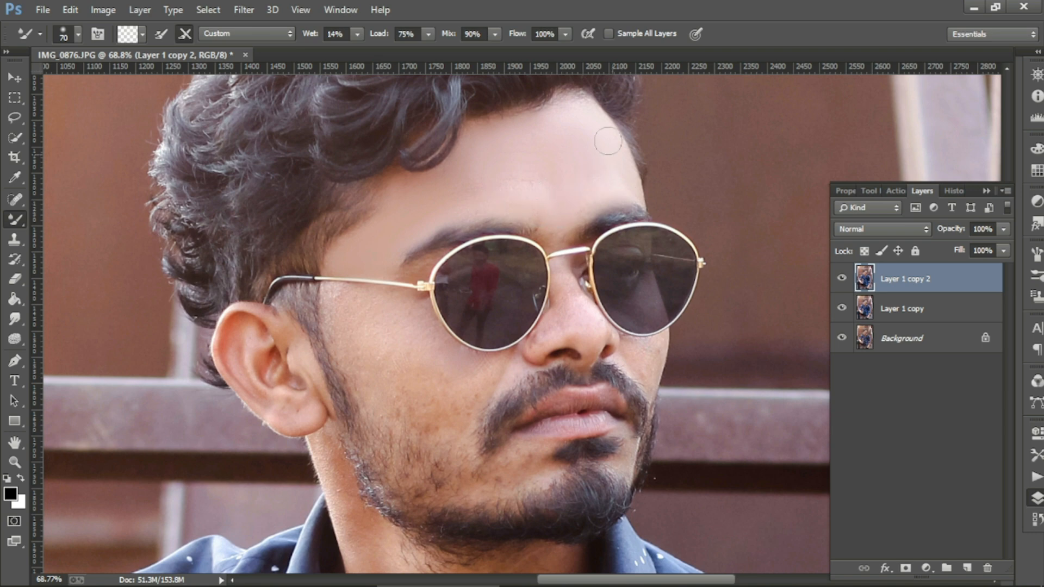
Step: Begin duplicating Layer 1 copy 2
{"action": "scroll", "coordinate": [391, 208], "scroll_direction": "down", "scroll_amount": 1}
{"action": "scroll", "coordinate": [392, 209], "scroll_direction": "down", "scroll_amount": 1}
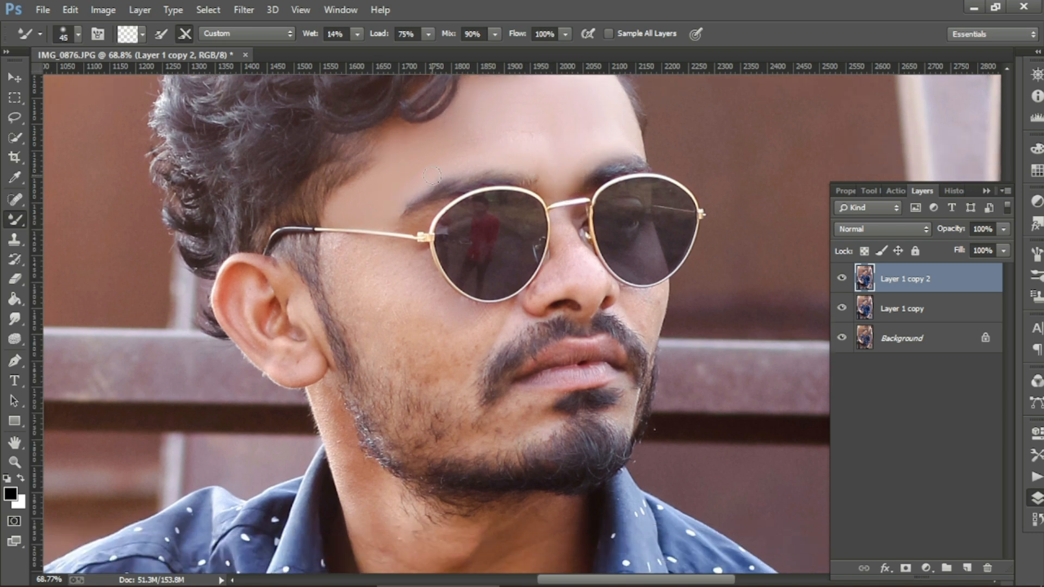
{"action": "right_click", "coordinate": [950, 288]}
{"action": "left_click", "coordinate": [642, 163]}
Step: Create Layer 1 copy 3 and blend the cheek skin with the Mixer Brush at sizes 70 and 50
{"action": "left_click", "coordinate": [647, 170]}
{"action": "scroll", "coordinate": [344, 254], "scroll_direction": "down", "scroll_amount": 1}
{"action": "key", "text": "bracketright"}
{"action": "key", "text": "bracketright"}
{"action": "key", "text": "bracketright"}
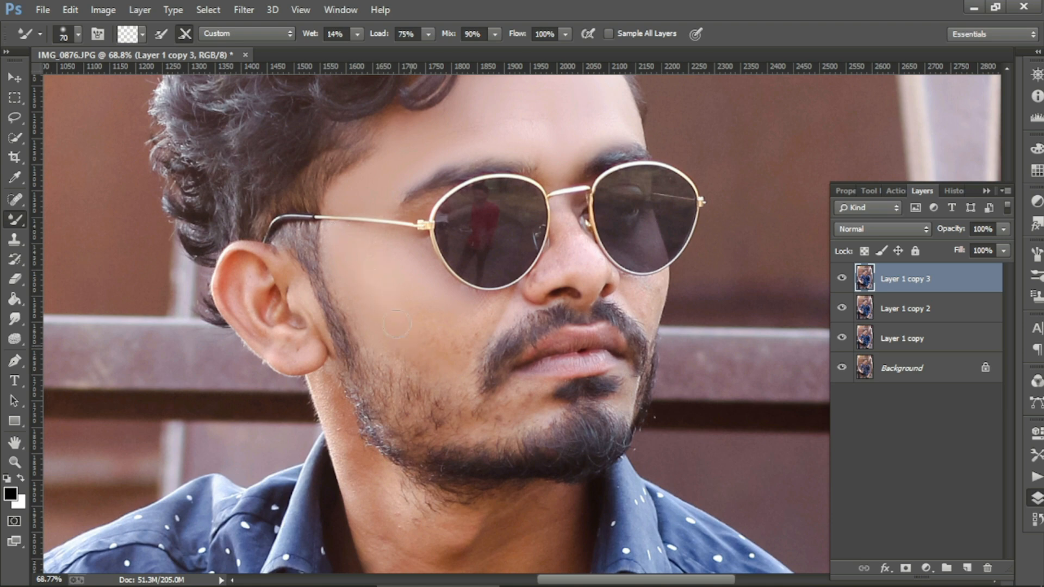
{"action": "key", "text": "bracketleft"}
{"action": "key", "text": "bracketleft"}
{"action": "key", "text": "bracketleft"}
Step: Add Layer 1 copy 4 and smooth the chin and cheek skin at brush sizes 70, 50 and 40
{"action": "right_click", "coordinate": [894, 291]}
{"action": "left_click", "coordinate": [625, 165]}
{"action": "left_click", "coordinate": [661, 170]}
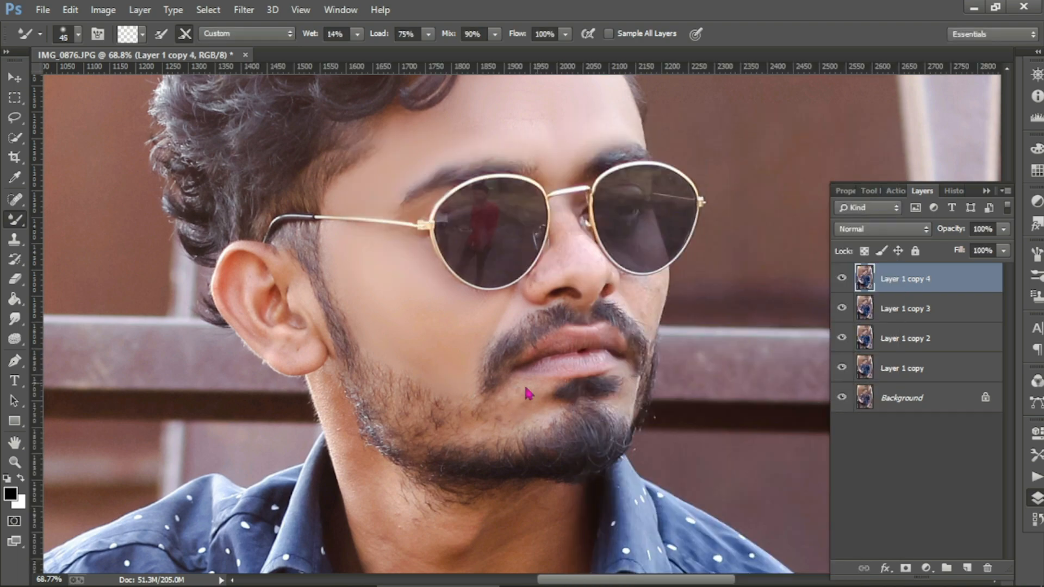
{"action": "key", "text": "bracketright"}
{"action": "key", "text": "bracketright"}
{"action": "key", "text": "bracketright"}
{"action": "key", "text": "bracketleft"}
{"action": "key", "text": "bracketleft"}
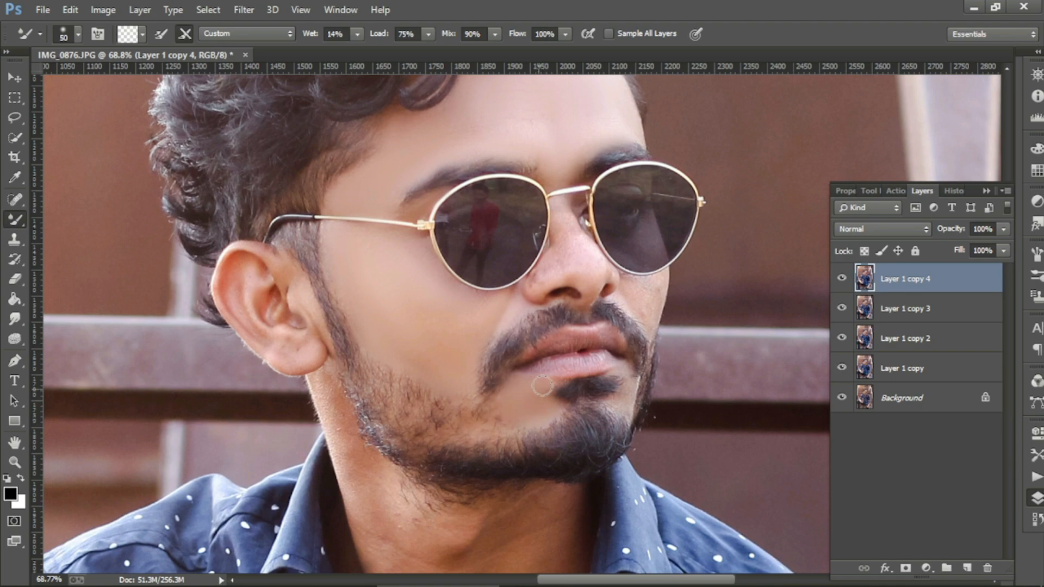
{"action": "key", "text": "bracketleft"}
{"action": "scroll", "coordinate": [510, 416], "scroll_direction": "down", "scroll_amount": 4}
{"action": "scroll", "coordinate": [604, 384], "scroll_direction": "up", "scroll_amount": 5}
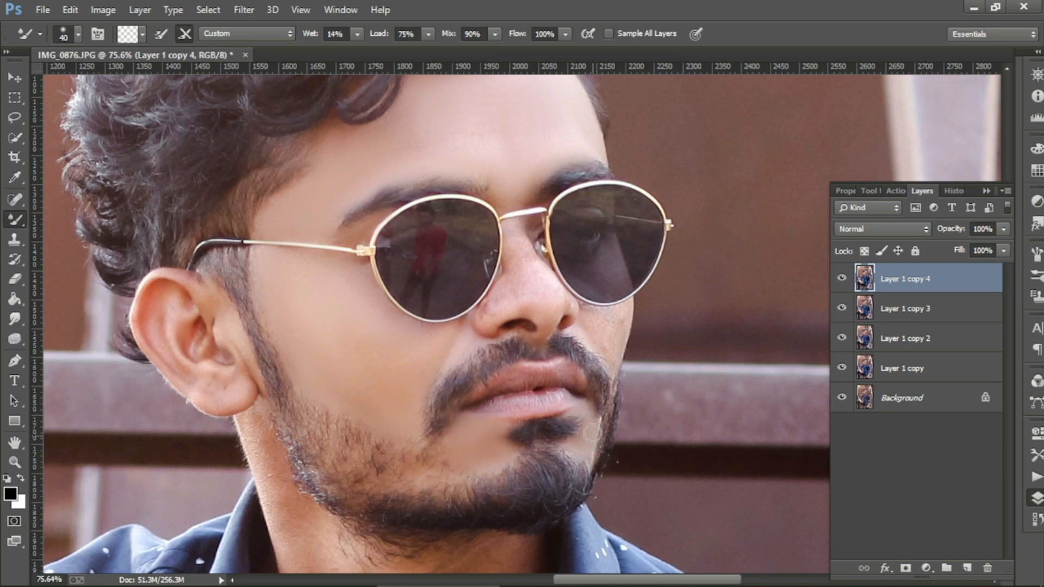
{"action": "scroll", "coordinate": [625, 347], "scroll_direction": "down", "scroll_amount": 1}
Step: Add Layer 1 copy 5 and blend the skin around the nose at brush sizes 30 to 60
{"action": "right_click", "coordinate": [943, 279]}
{"action": "left_click", "coordinate": [661, 169]}
{"action": "left_click", "coordinate": [658, 174]}
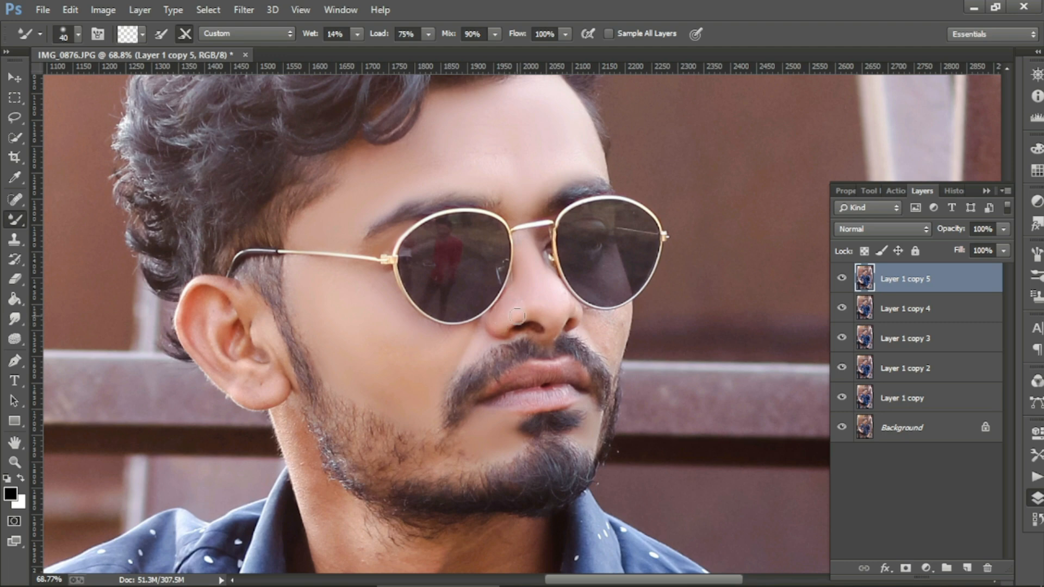
{"action": "key", "text": "bracketleft"}
{"action": "key", "text": "bracketright"}
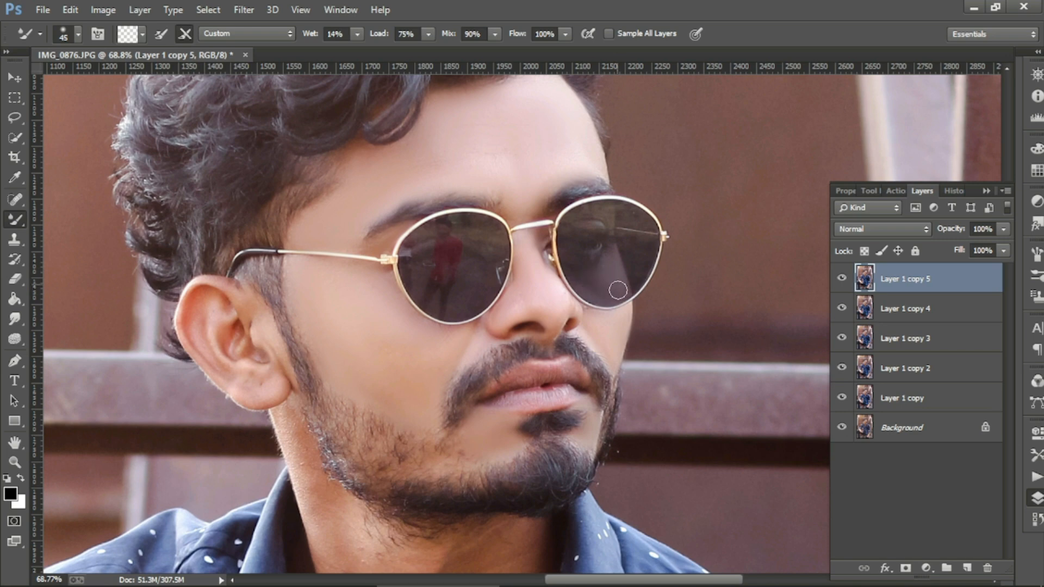
{"action": "key", "text": "bracketright"}
{"action": "key", "text": "bracketright"}
{"action": "key", "text": "bracketright"}
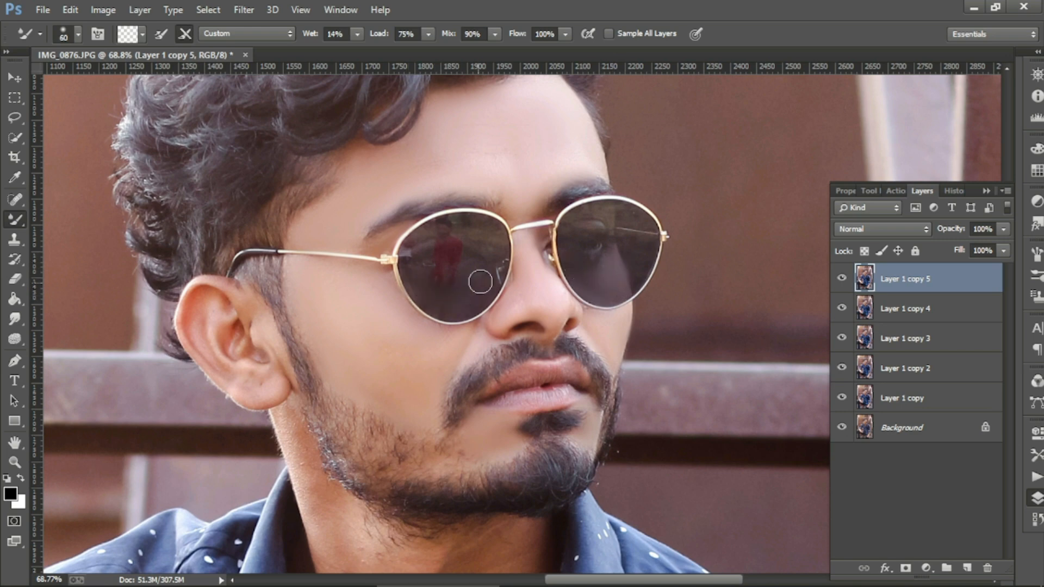
{"action": "key", "text": "bracketleft"}
{"action": "scroll", "coordinate": [489, 255], "scroll_direction": "down", "scroll_amount": 3}
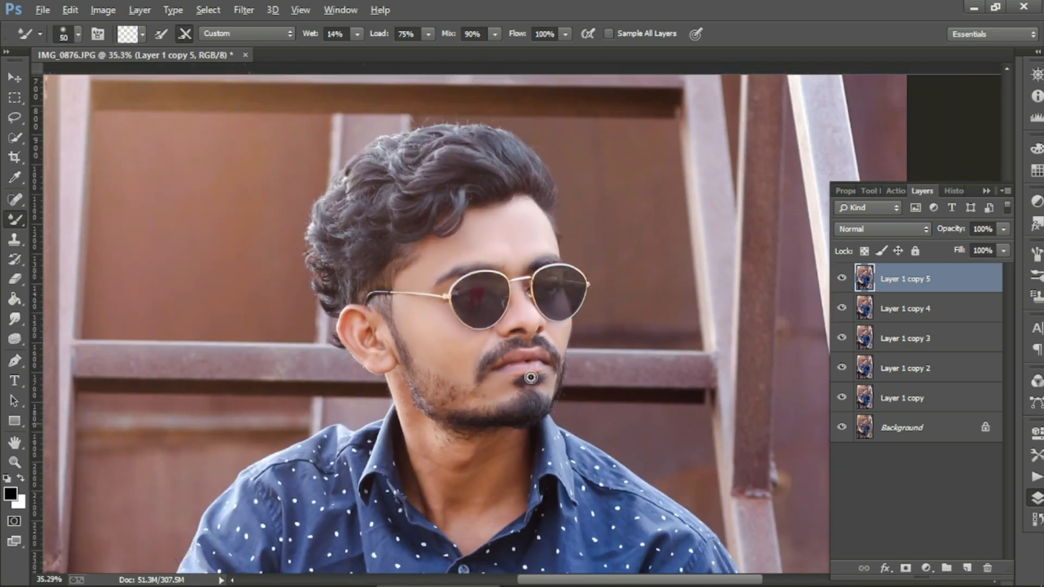
{"action": "scroll", "coordinate": [531, 377], "scroll_direction": "down", "scroll_amount": 1}
{"action": "scroll", "coordinate": [435, 418], "scroll_direction": "up", "scroll_amount": 1}
{"action": "scroll", "coordinate": [484, 440], "scroll_direction": "down", "scroll_amount": 1}
{"action": "scroll", "coordinate": [489, 439], "scroll_direction": "up", "scroll_amount": 1}
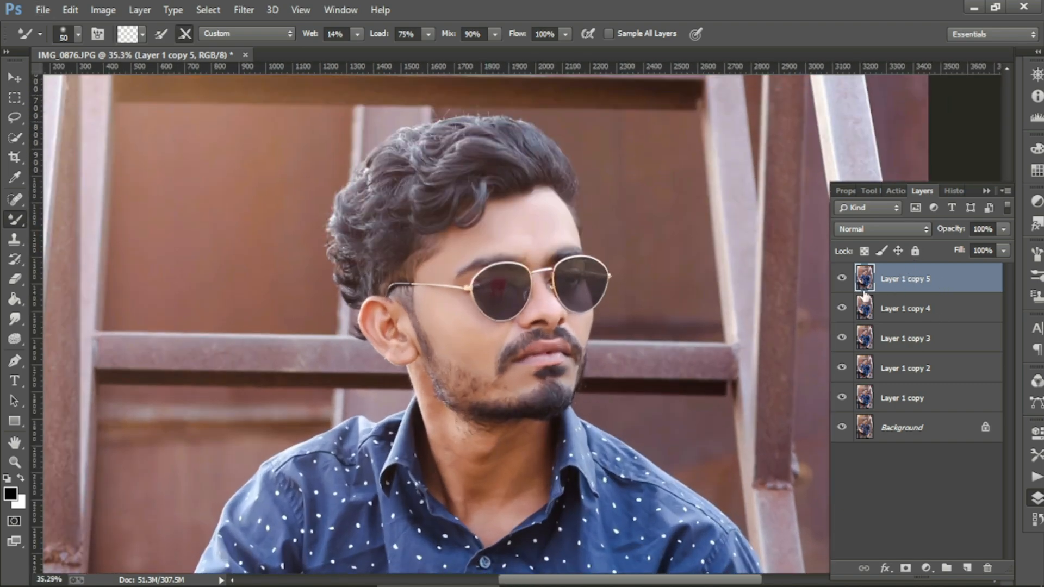
Step: Lower Layer 1 copy 5 and copy 4 to 71% opacity, hiding each afterward
{"action": "left_click", "coordinate": [1003, 229]}
{"action": "left_click_drag", "start_coordinate": [1003, 246], "coordinate": [980, 247]}
{"action": "scroll", "coordinate": [527, 298], "scroll_direction": "up", "scroll_amount": 3}
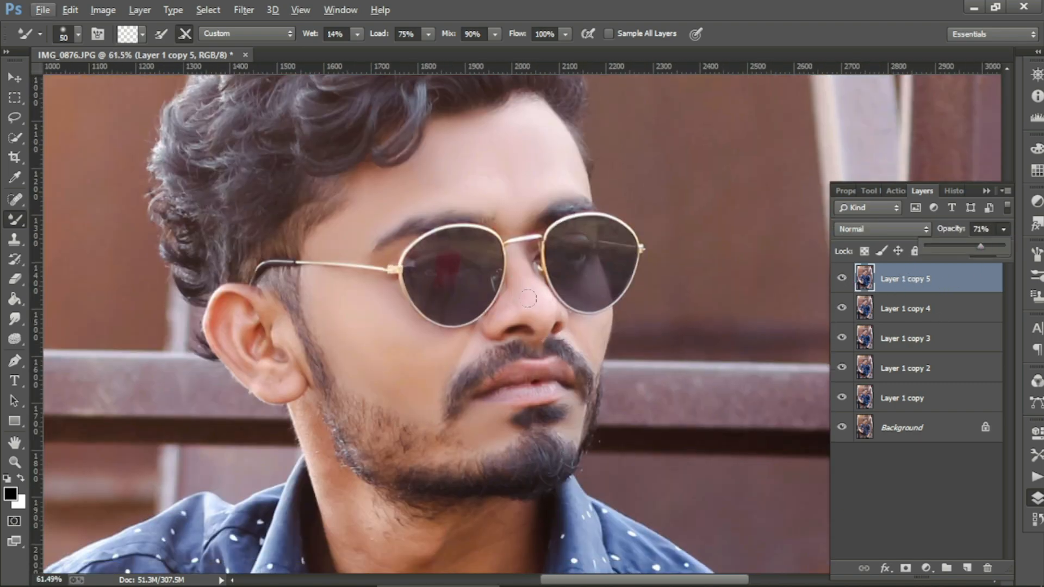
{"action": "left_click", "coordinate": [842, 279]}
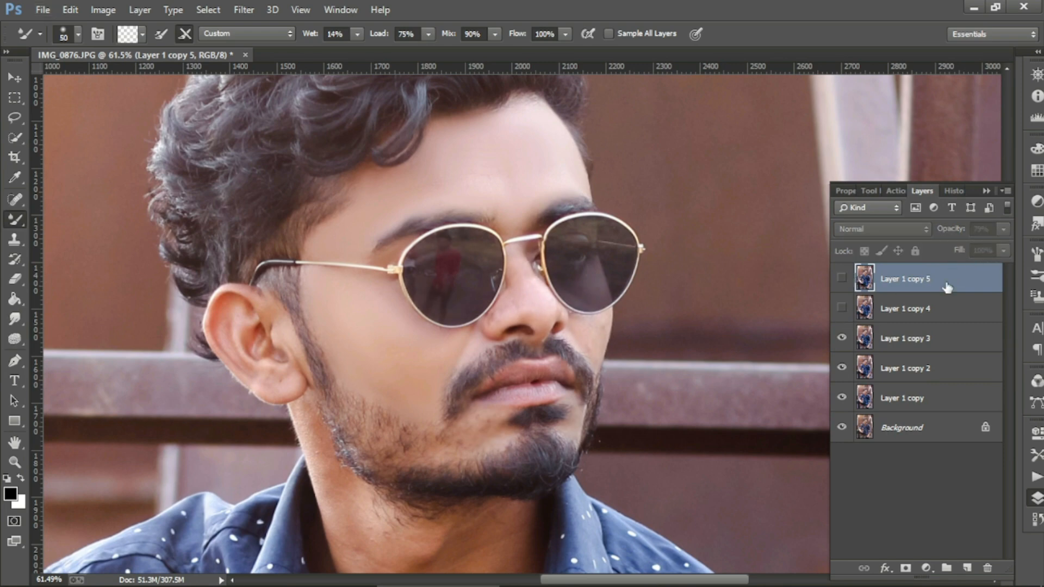
{"action": "left_click", "coordinate": [913, 309]}
{"action": "left_click", "coordinate": [1003, 229]}
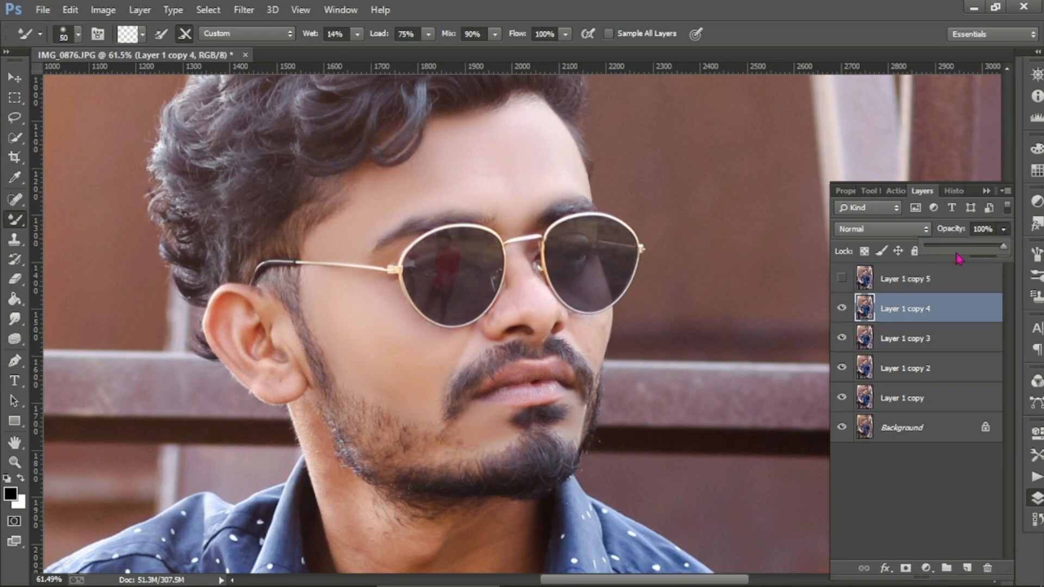
{"action": "left_click_drag", "start_coordinate": [1003, 247], "coordinate": [980, 248]}
{"action": "left_click", "coordinate": [841, 308]}
Step: Lower Layer 1 copy 3 opacity to 70% and hide it
{"action": "left_click", "coordinate": [870, 338]}
{"action": "left_click", "coordinate": [1003, 229]}
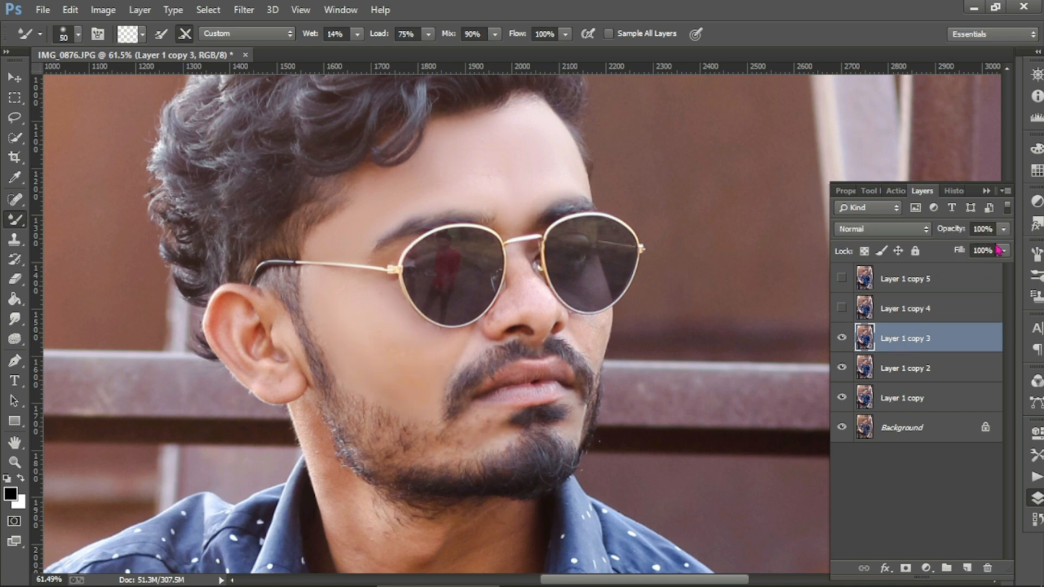
{"action": "left_click_drag", "start_coordinate": [1004, 251], "coordinate": [982, 261]}
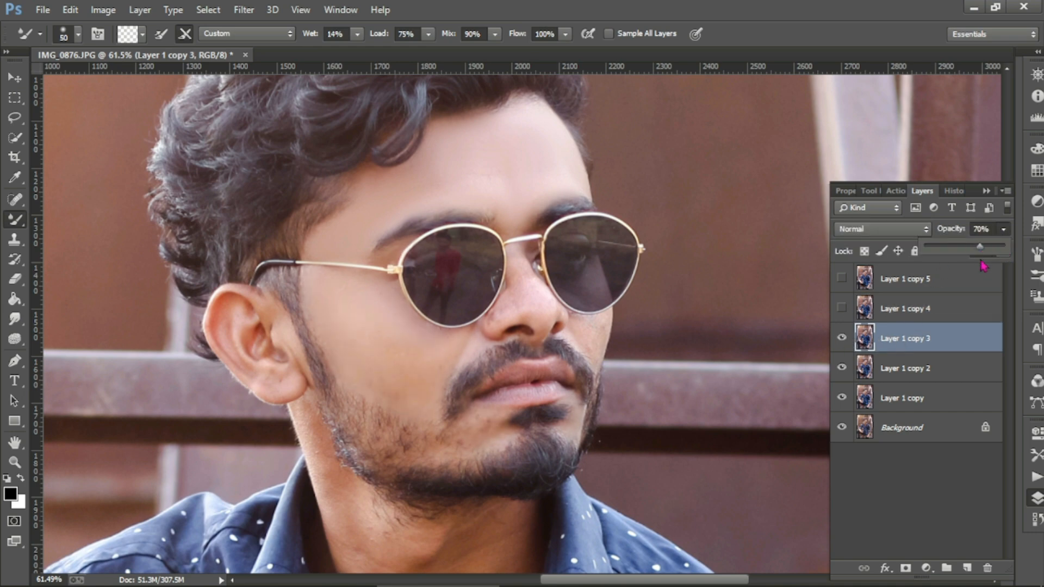
{"action": "left_click", "coordinate": [856, 337]}
{"action": "left_click", "coordinate": [841, 338]}
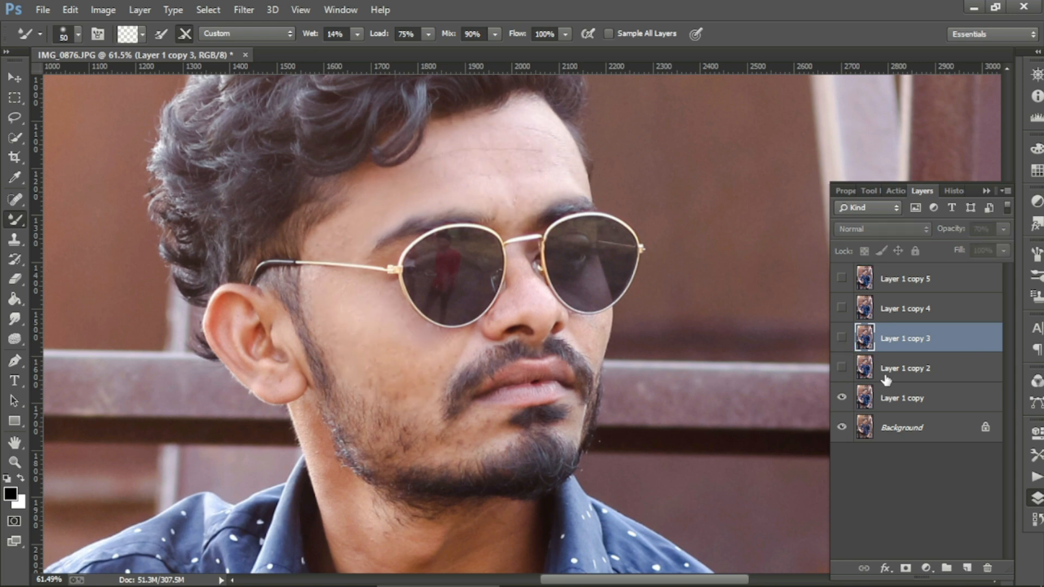
Step: Show copies 3–5 again and merge Layer 1 copies 2 through 5 into one layer
{"action": "left_click", "coordinate": [884, 373]}
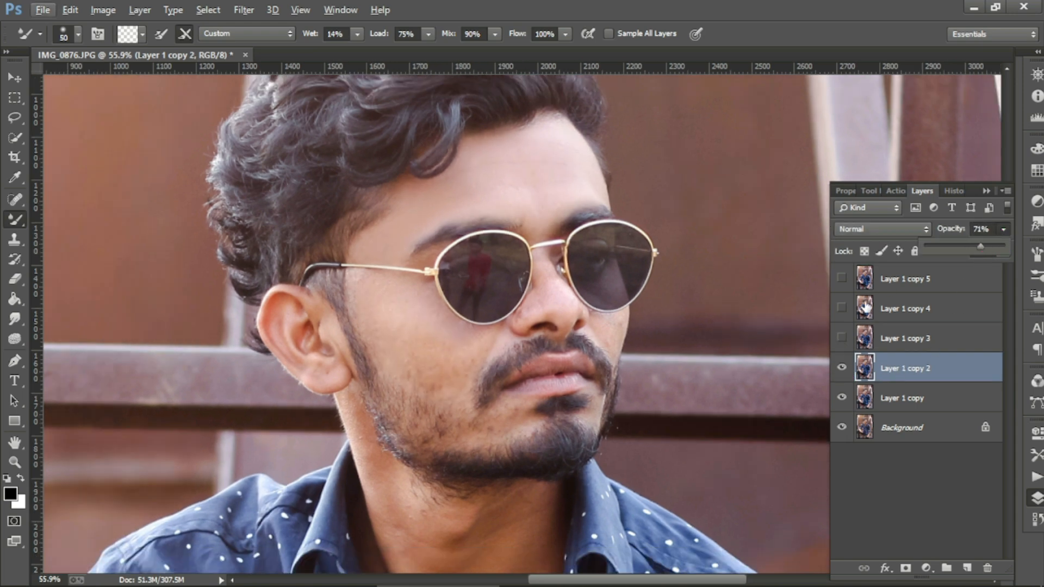
{"action": "left_click_drag", "start_coordinate": [843, 339], "coordinate": [842, 278]}
{"action": "left_click", "coordinate": [902, 279], "text": "ctrl"}
{"action": "left_click", "coordinate": [902, 308], "text": "ctrl"}
{"action": "left_click", "coordinate": [901, 332], "text": "ctrl"}
{"action": "right_click", "coordinate": [901, 332]}
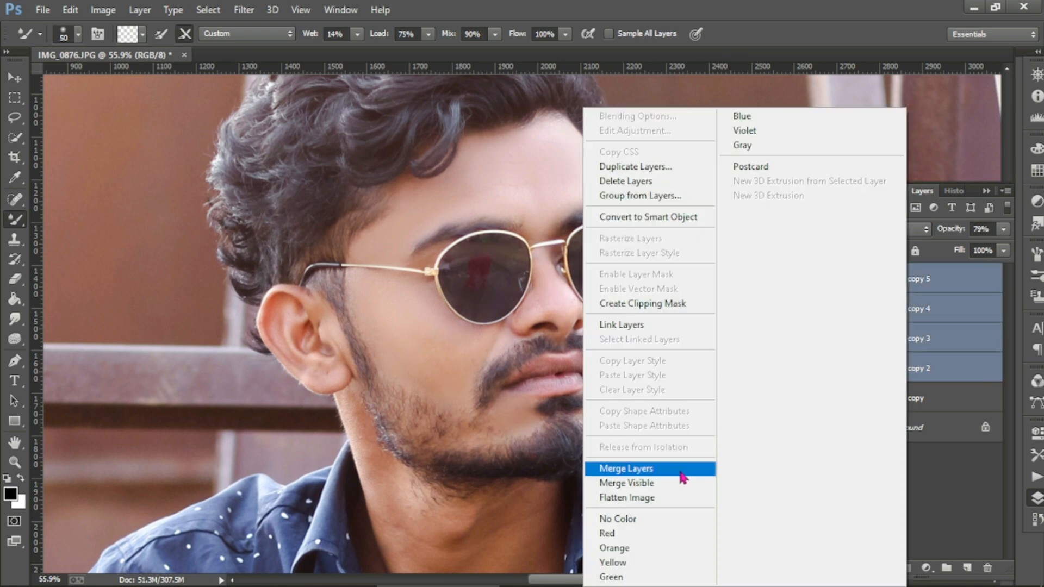
{"action": "left_click", "coordinate": [625, 531]}
{"action": "left_click", "coordinate": [1003, 229]}
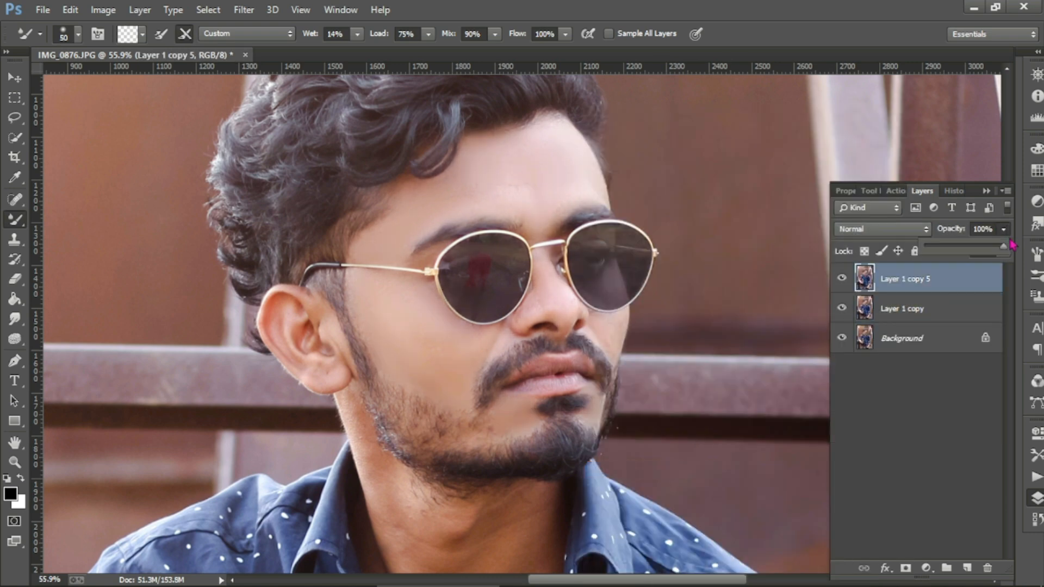
Step: Compare Layer 1 copy 5 on and off, then duplicate it as Layer 1 copy 6
{"action": "scroll", "coordinate": [761, 294], "scroll_direction": "down", "scroll_amount": 6}
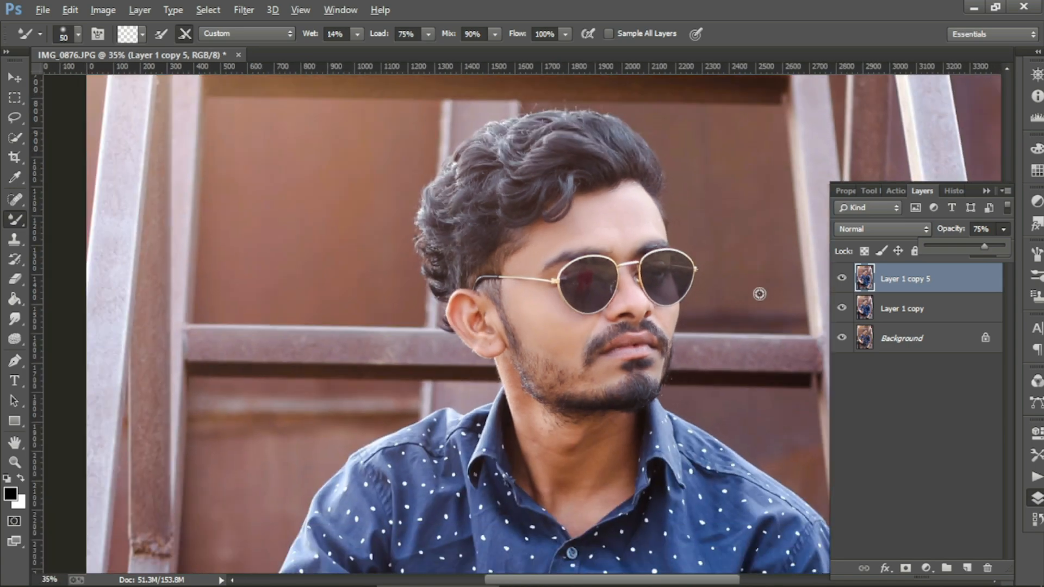
{"action": "scroll", "coordinate": [767, 287], "scroll_direction": "up", "scroll_amount": 3}
{"action": "left_click", "coordinate": [846, 279]}
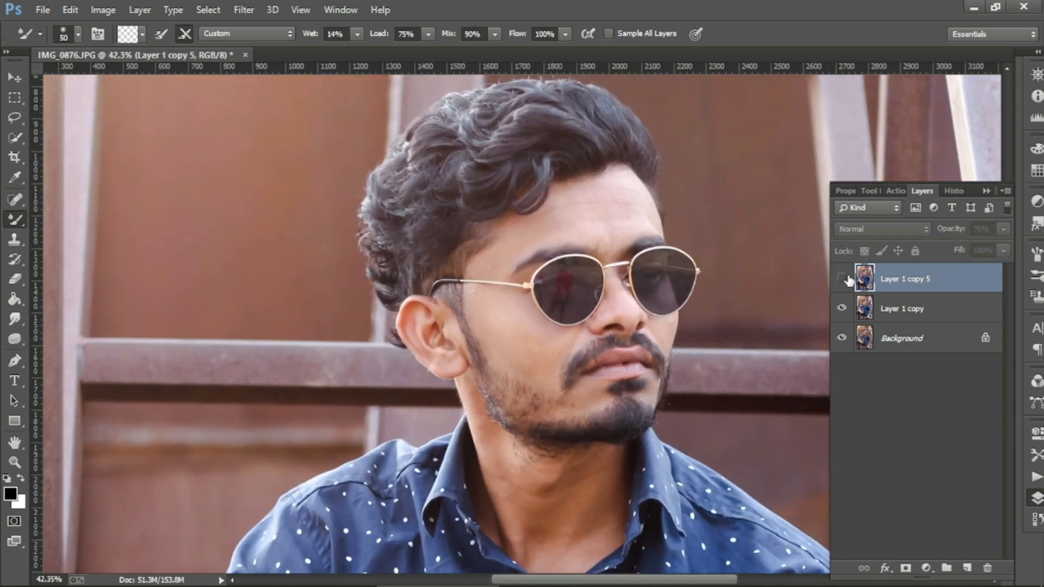
{"action": "left_click", "coordinate": [842, 279]}
{"action": "right_click", "coordinate": [922, 283]}
{"action": "left_click", "coordinate": [651, 167]}
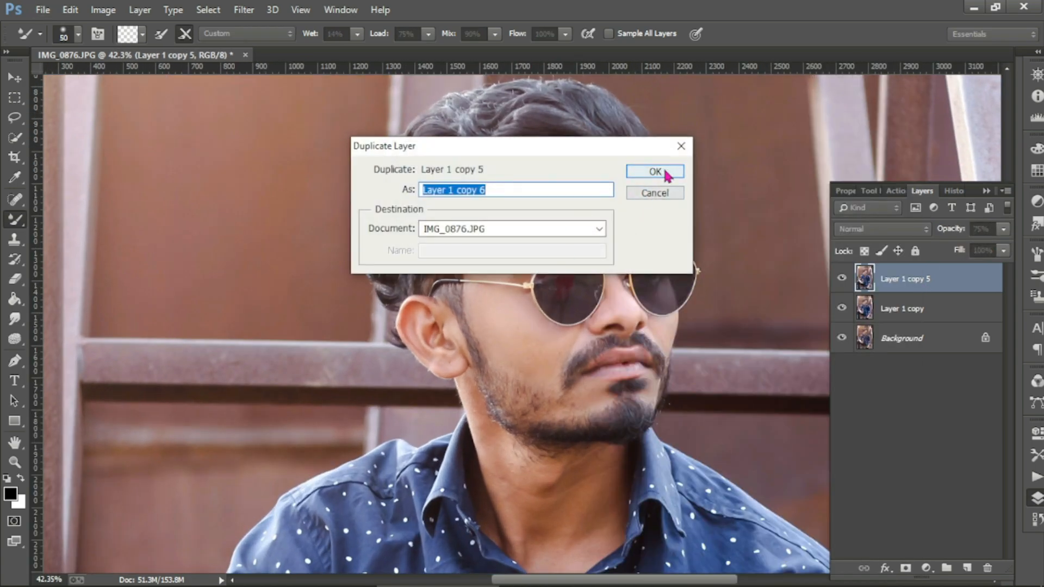
{"action": "left_click", "coordinate": [659, 168]}
Step: Enlarge the Mixer Brush in several steps for smoothing the neck
{"action": "scroll", "coordinate": [459, 348], "scroll_direction": "up", "scroll_amount": 3}
{"action": "key", "text": "bracketright"}
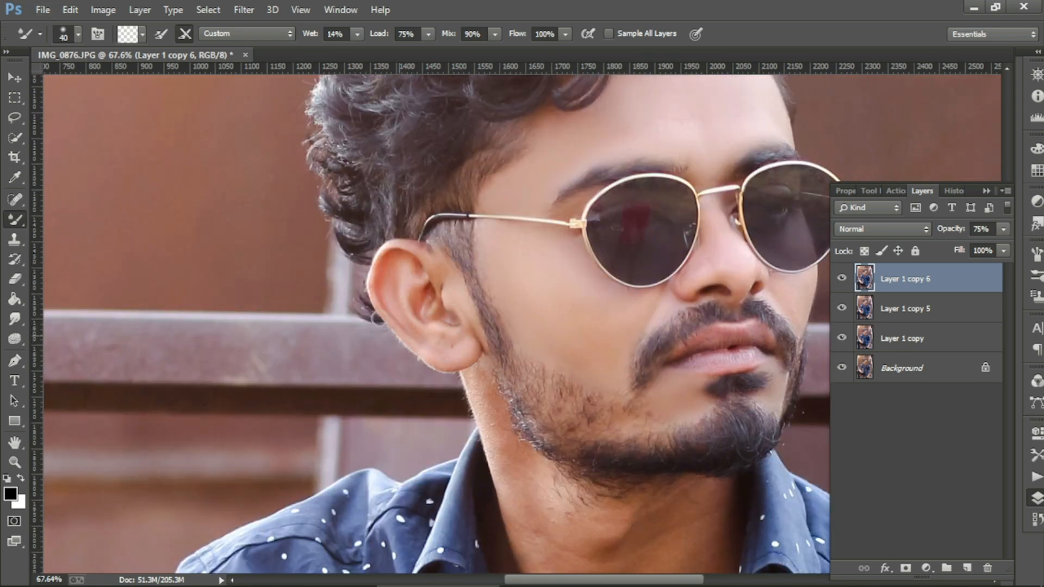
{"action": "key", "text": "bracketright"}
{"action": "scroll", "coordinate": [470, 322], "scroll_direction": "down", "scroll_amount": 2}
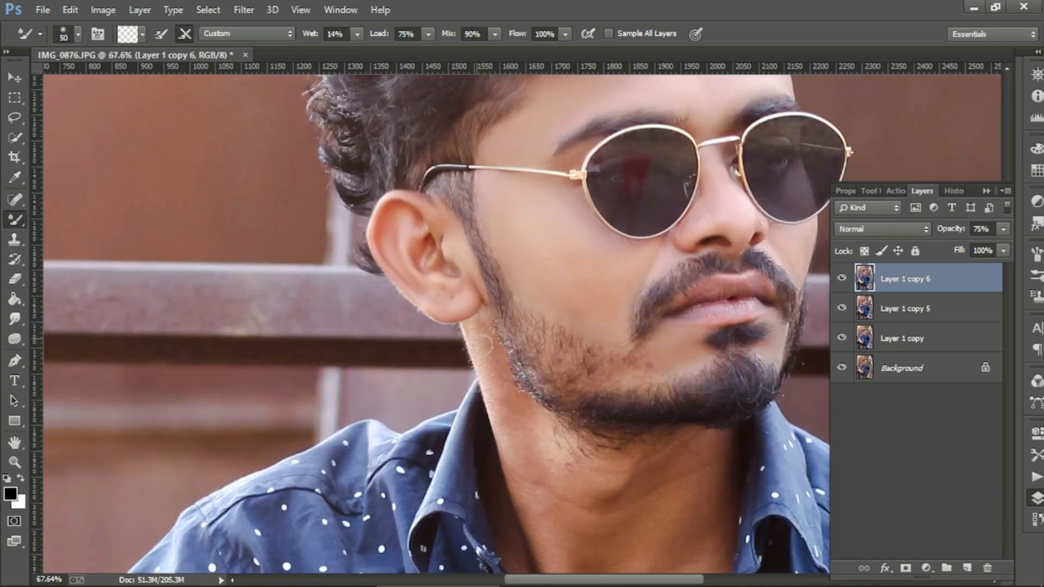
{"action": "scroll", "coordinate": [526, 461], "scroll_direction": "down", "scroll_amount": 2}
{"action": "key", "text": "bracketright"}
{"action": "key", "text": "bracketright"}
{"action": "key", "text": "bracketright"}
{"action": "key", "text": "bracketright"}
{"action": "scroll", "coordinate": [544, 451], "scroll_direction": "down", "scroll_amount": 2}
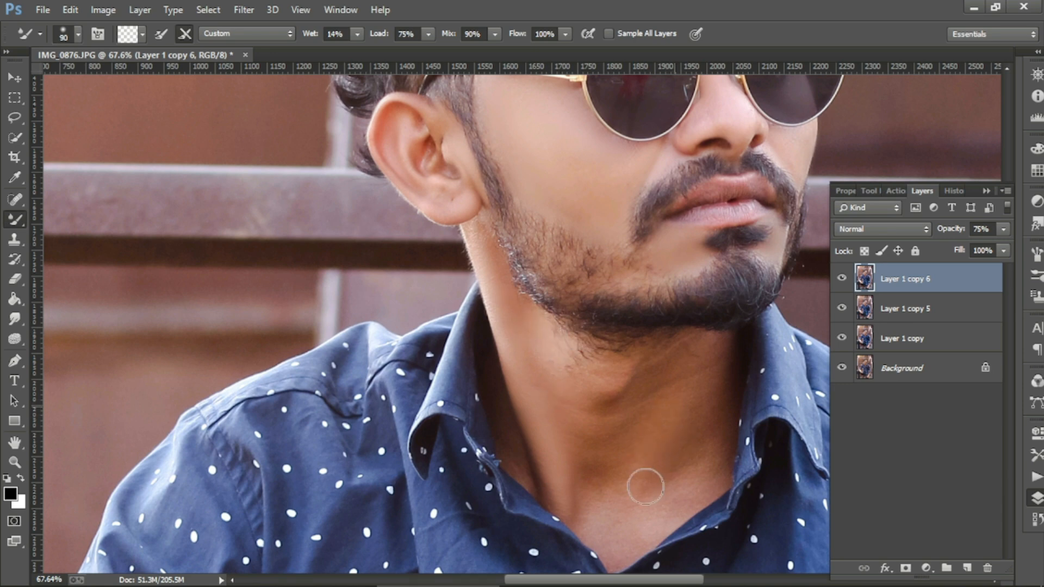
{"action": "key", "text": "bracketright"}
{"action": "key", "text": "bracketright"}
{"action": "key", "text": "bracketright"}
Step: Duplicate Layer 1 copy 6 as Layer 1 copy 7
{"action": "right_click", "coordinate": [959, 283]}
{"action": "left_click", "coordinate": [701, 164]}
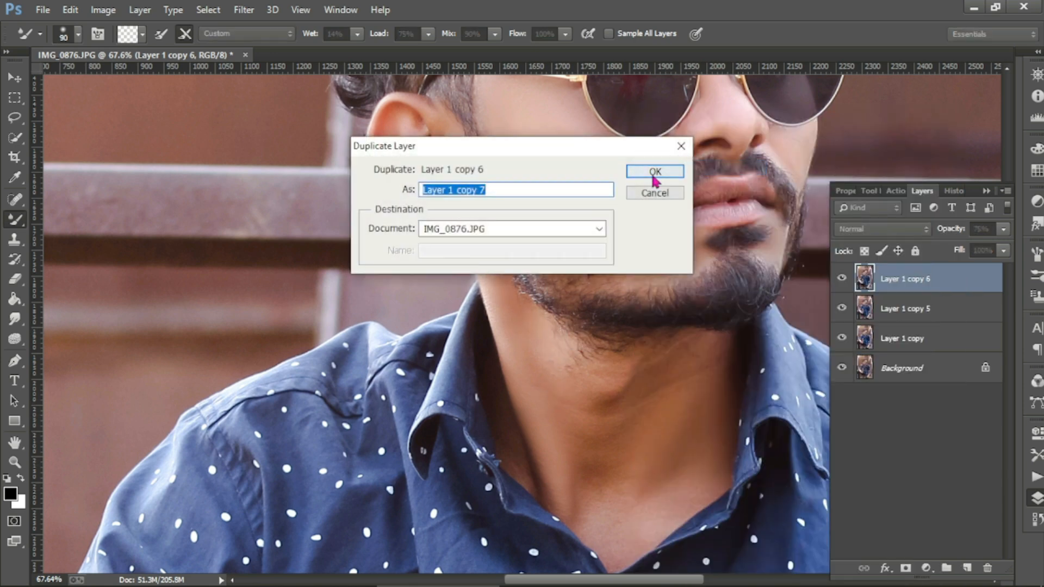
{"action": "left_click", "coordinate": [655, 173]}
{"action": "key", "text": "bracketright"}
{"action": "key", "text": "bracketright"}
{"action": "key", "text": "bracketright"}
Step: With a smaller Mixer Brush, blend stray beard hairs under the jaw into the neck
{"action": "key", "text": "bracketleft"}
{"action": "key", "text": "bracketleft"}
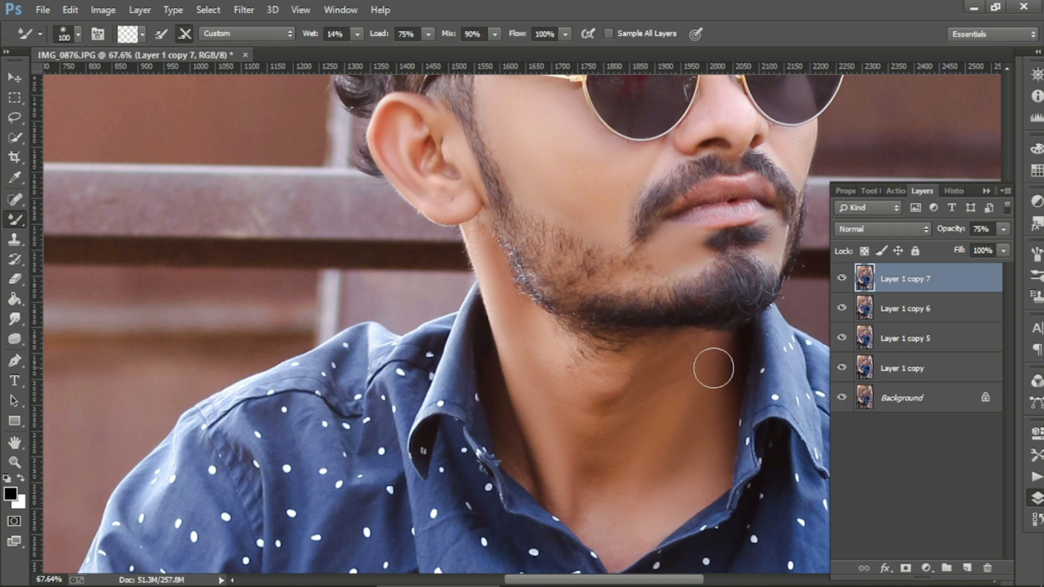
{"action": "mouse_move", "coordinate": [586, 357]}
{"action": "left_mouse_down"}
{"action": "mouse_move", "coordinate": [588, 374]}
{"action": "mouse_move", "coordinate": [533, 333]}
{"action": "mouse_move", "coordinate": [608, 363]}
{"action": "left_mouse_up"}
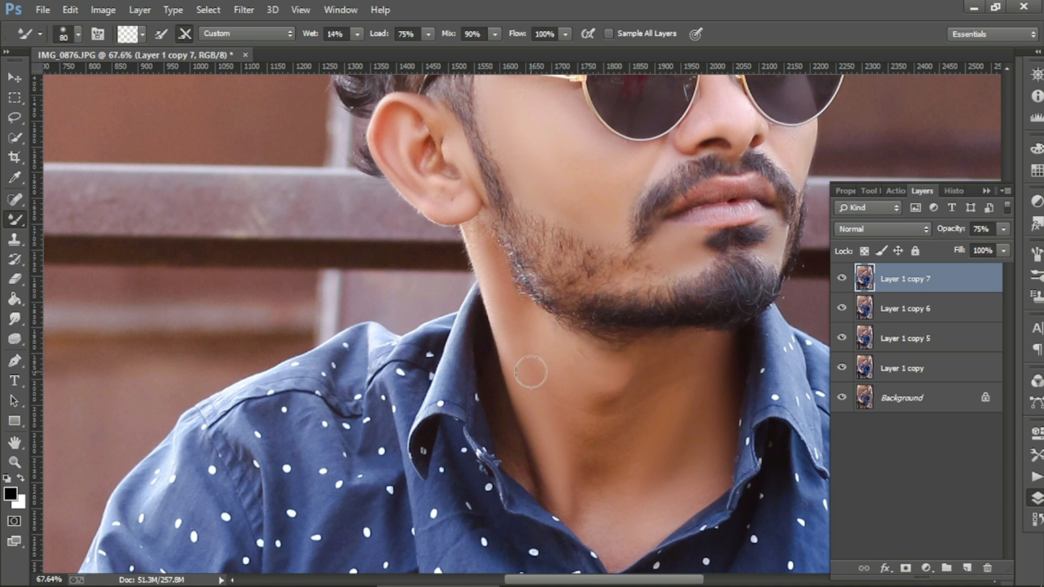
{"action": "key", "text": "bracketleft"}
{"action": "key", "text": "bracketleft"}
{"action": "key", "text": "bracketleft"}
{"action": "key", "text": "bracketleft"}
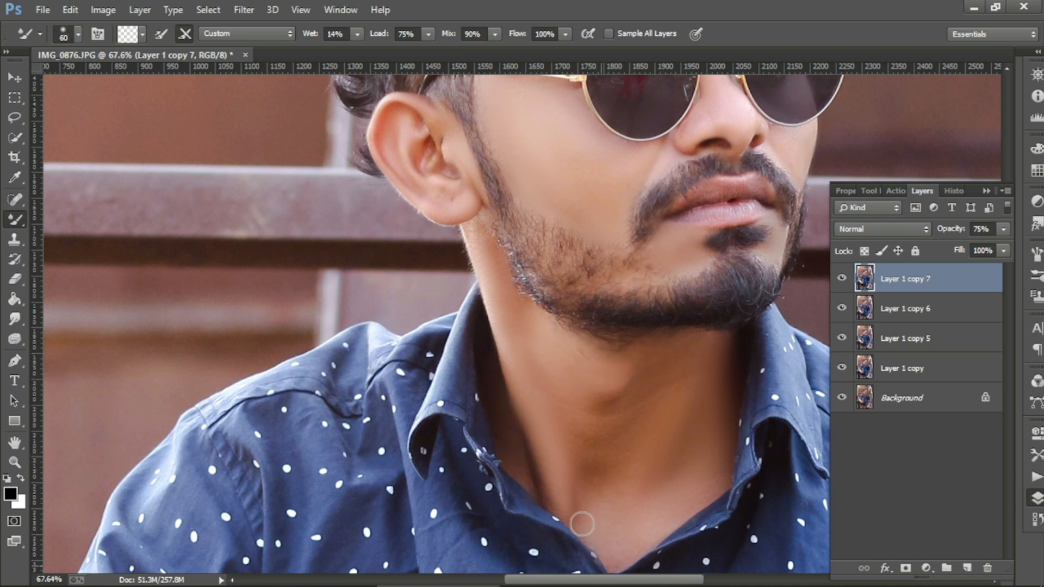
{"action": "key", "text": "bracketleft"}
{"action": "scroll", "coordinate": [428, 295], "scroll_direction": "up", "scroll_amount": 2}
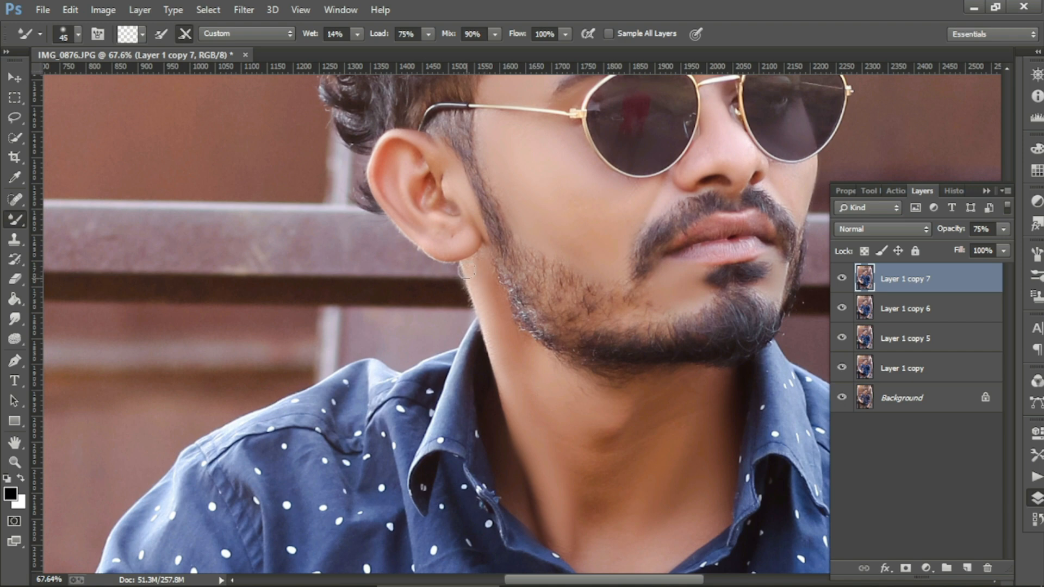
Step: Compare Layer 1 copy 6 and copy 7 by toggling visibility and checking their opacities
{"action": "left_click", "coordinate": [910, 311]}
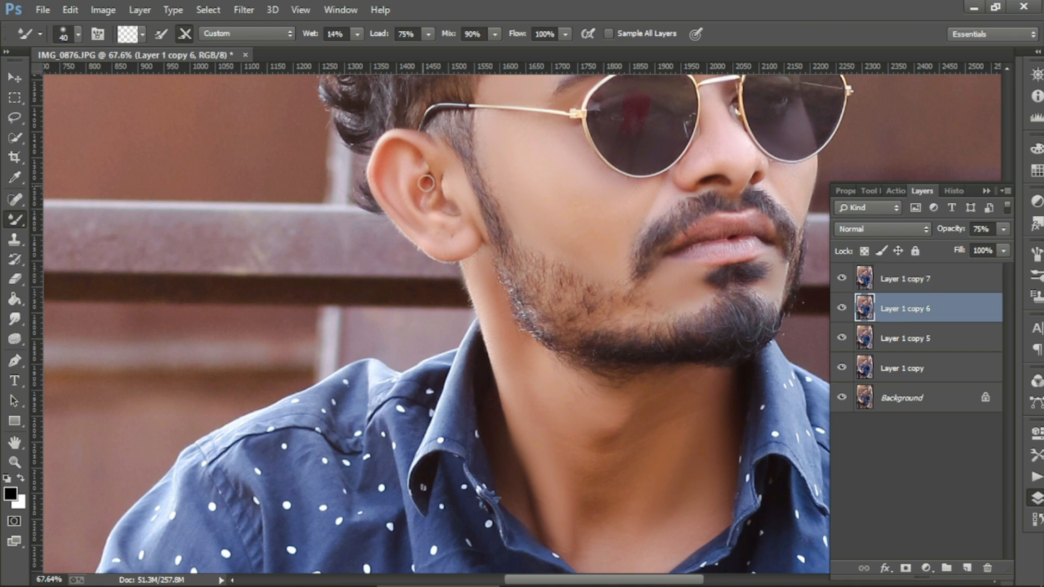
{"action": "left_click", "coordinate": [842, 279]}
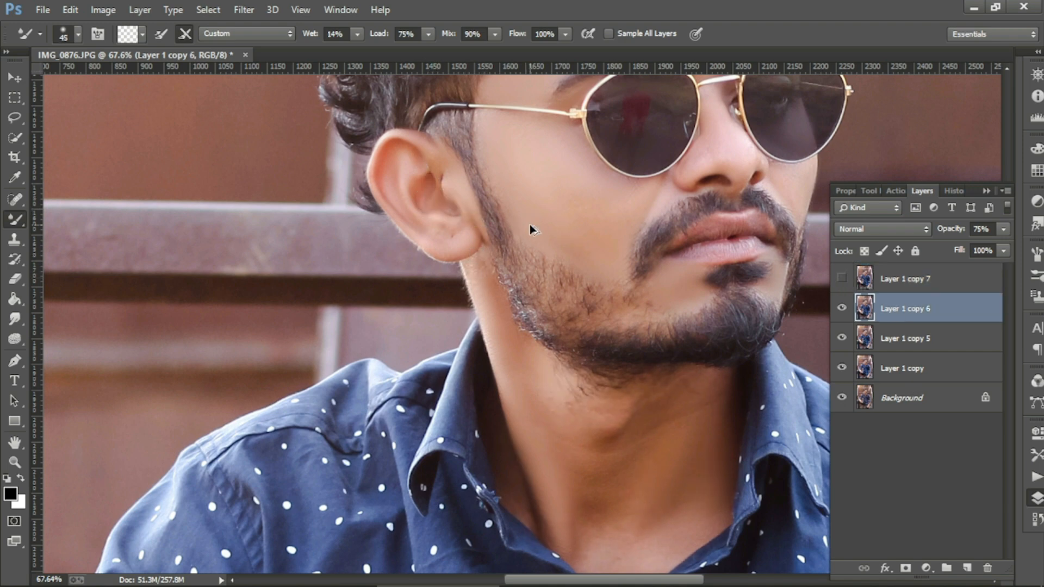
{"action": "left_click", "coordinate": [1003, 230]}
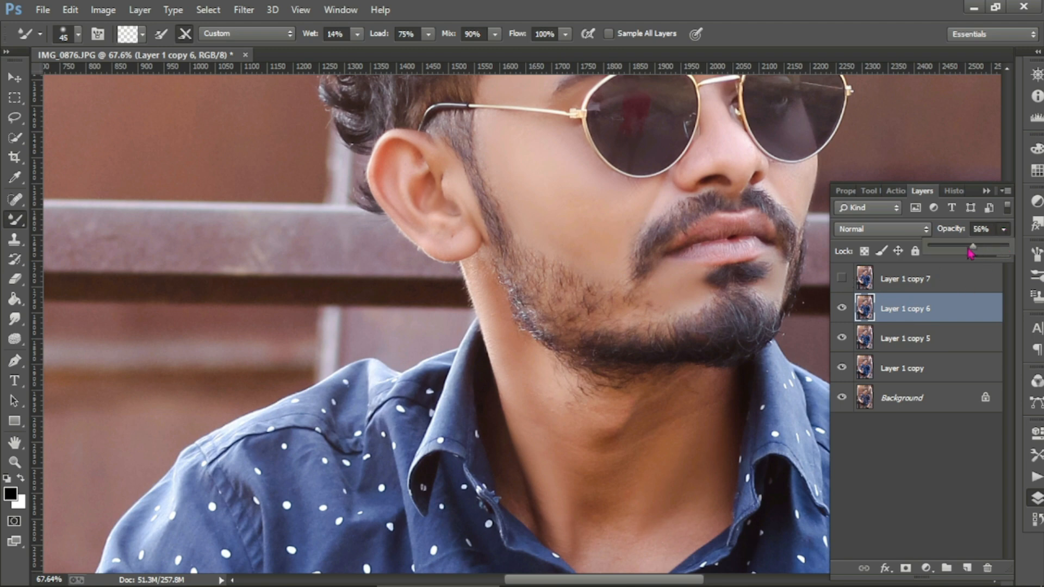
{"action": "left_click", "coordinate": [841, 278]}
{"action": "left_click", "coordinate": [908, 279]}
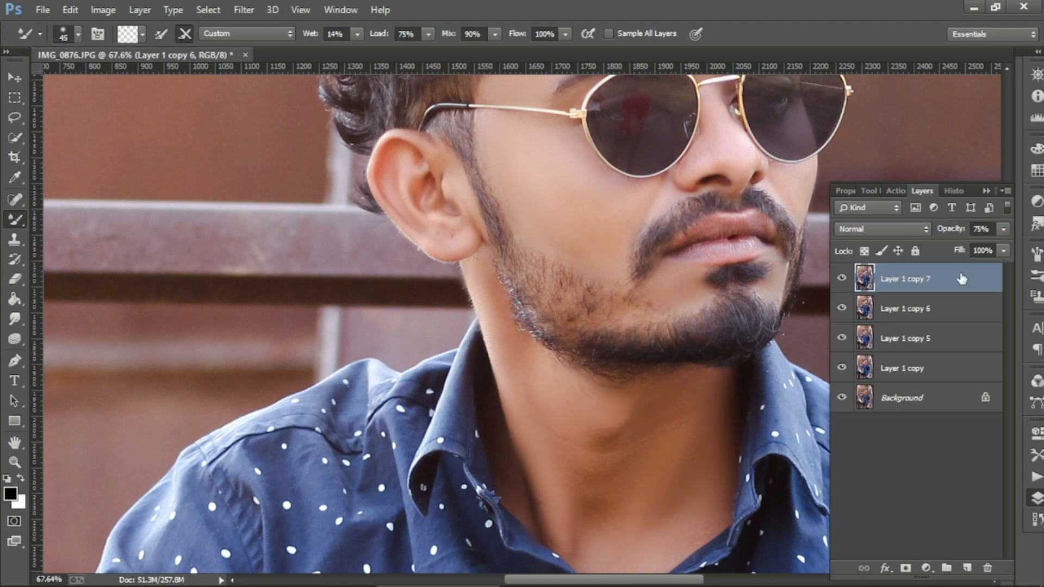
{"action": "left_click", "coordinate": [1004, 229]}
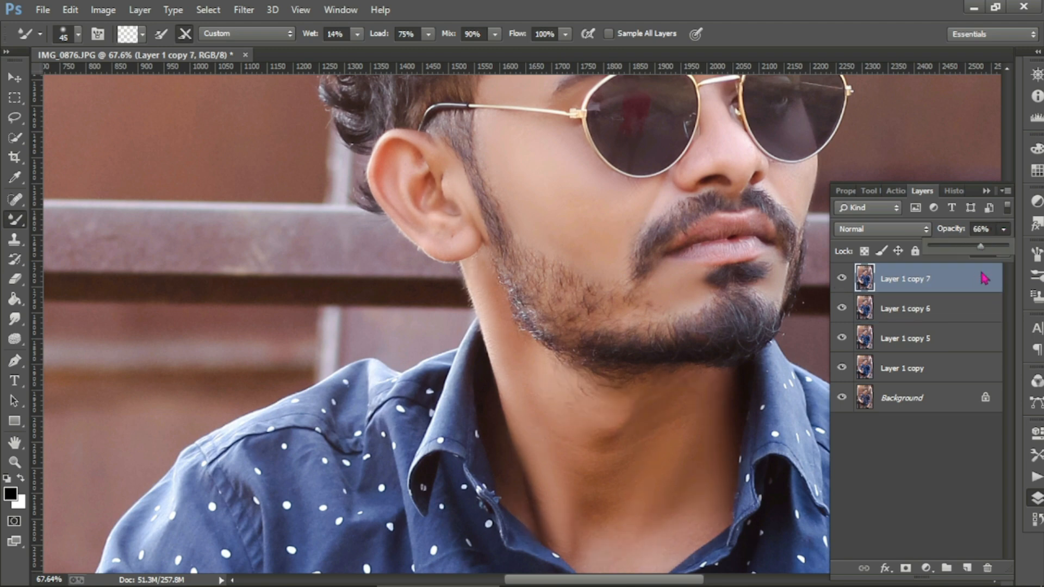
{"action": "scroll", "coordinate": [635, 383], "scroll_direction": "down", "scroll_amount": 3}
{"action": "left_click", "coordinate": [841, 280]}
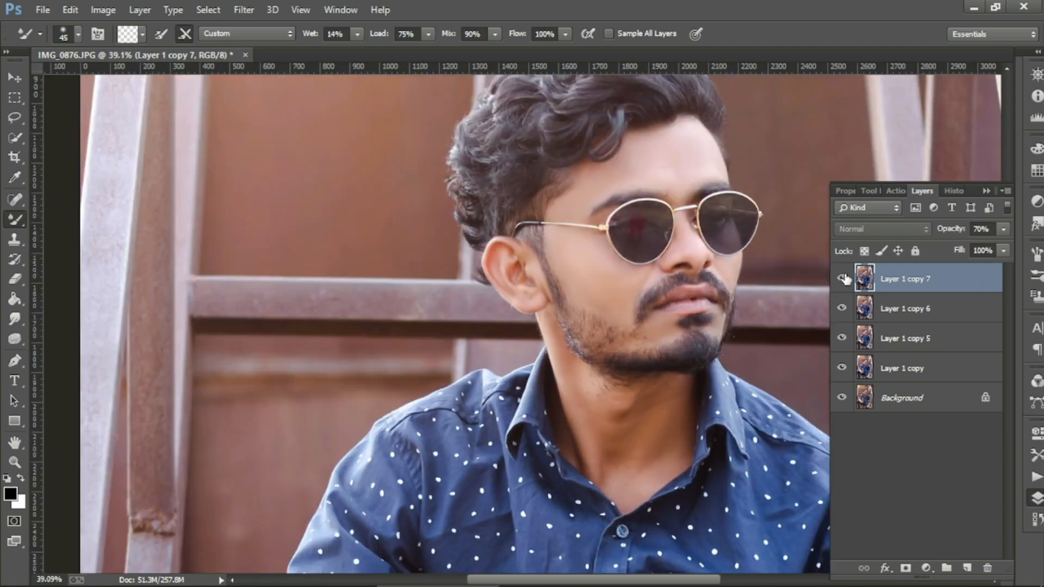
{"action": "left_click", "coordinate": [842, 279]}
Step: Merge the smoothing layers down into Layer 1 copy 7, lowering its opacity slightly
{"action": "right_click", "coordinate": [932, 288]}
{"action": "left_click", "coordinate": [652, 466]}
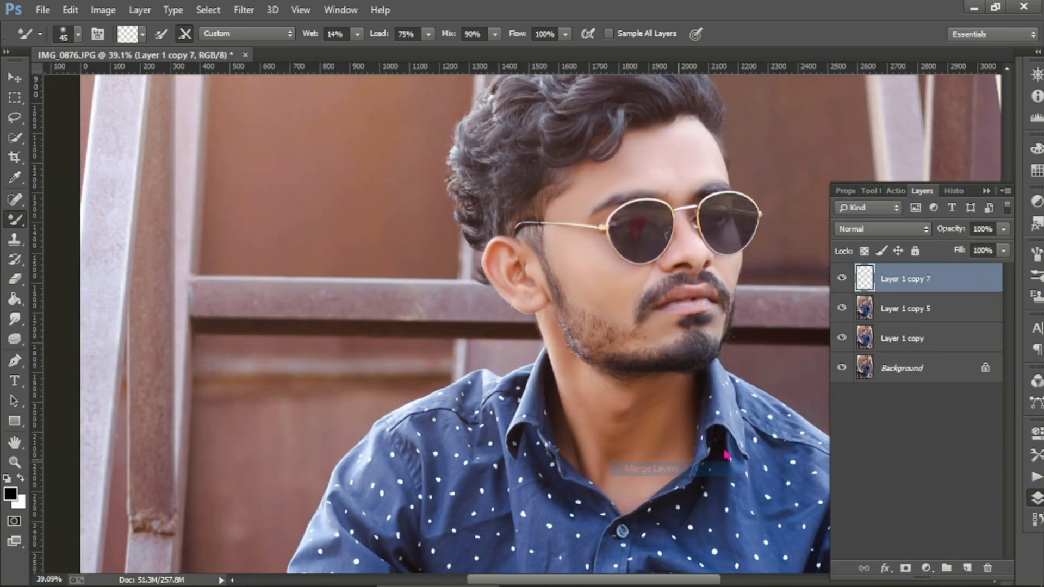
{"action": "left_click_drag", "start_coordinate": [1003, 229], "coordinate": [980, 255]}
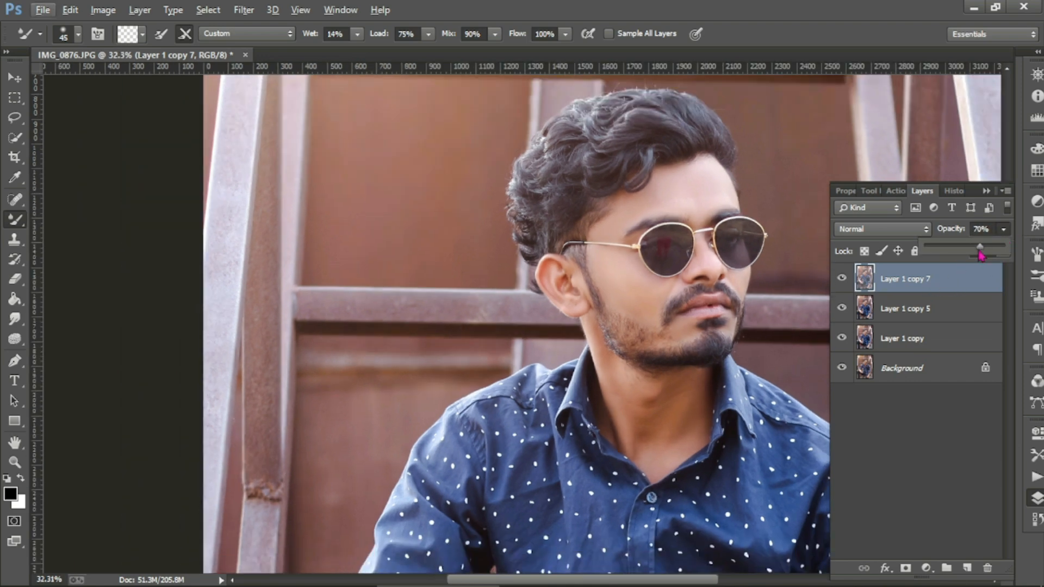
{"action": "right_click", "coordinate": [915, 281]}
{"action": "left_click", "coordinate": [629, 459]}
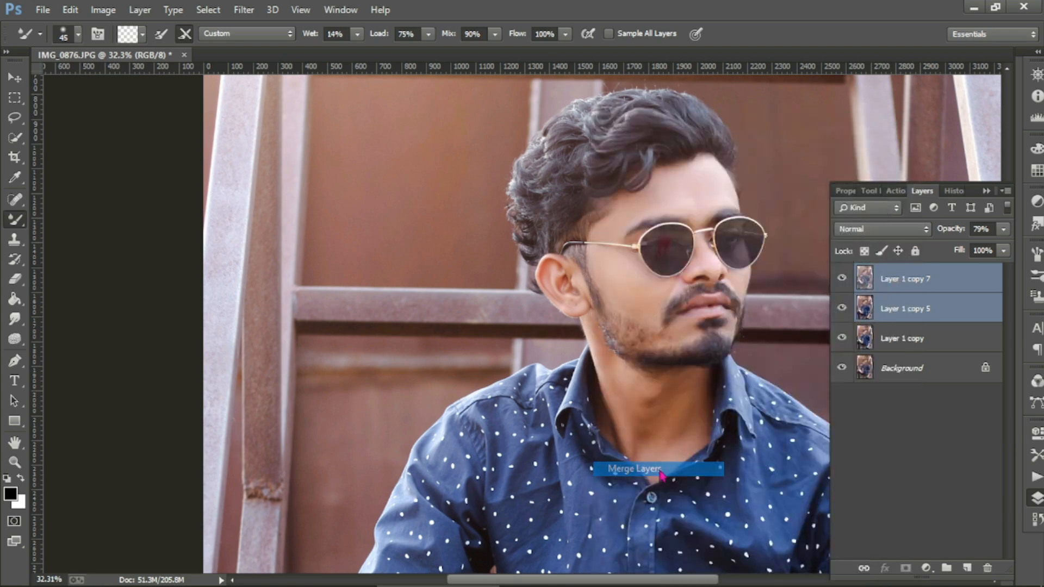
{"action": "left_click", "coordinate": [843, 280]}
{"action": "left_click", "coordinate": [841, 278]}
Step: Duplicate Layer 1 copy 7 as Layer 1 copy 8
{"action": "scroll", "coordinate": [717, 279], "scroll_direction": "down", "scroll_amount": 4}
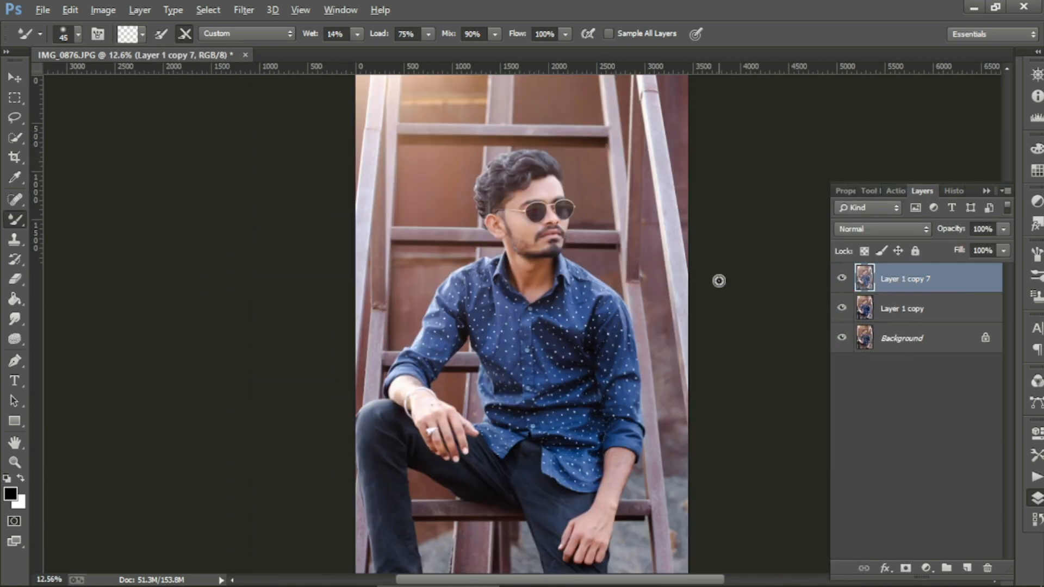
{"action": "scroll", "coordinate": [530, 197], "scroll_direction": "up", "scroll_amount": 2}
{"action": "scroll", "coordinate": [530, 197], "scroll_direction": "up", "scroll_amount": 2}
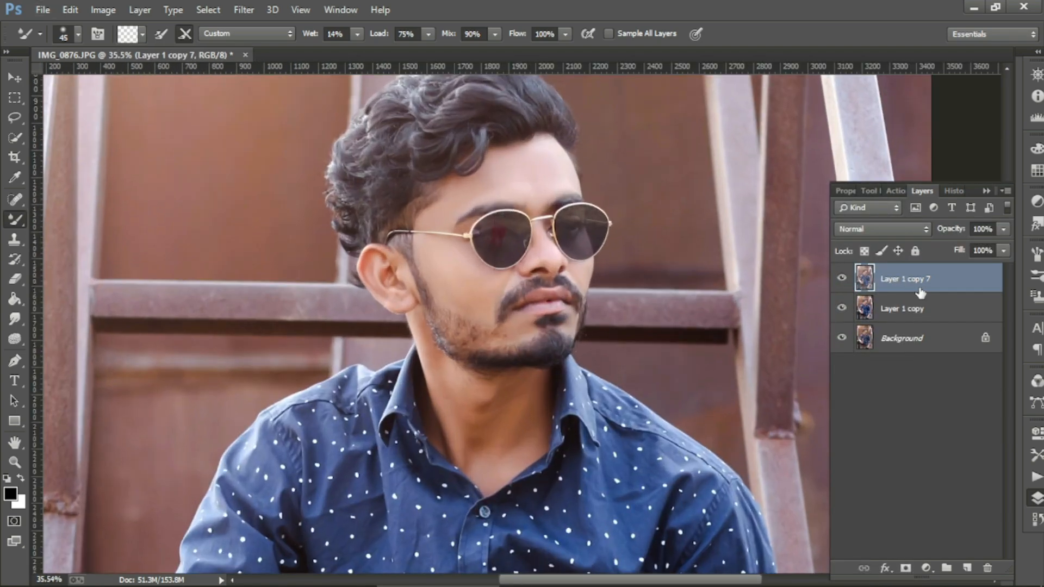
{"action": "right_click", "coordinate": [918, 293]}
{"action": "left_click", "coordinate": [625, 165]}
{"action": "left_click", "coordinate": [659, 170]}
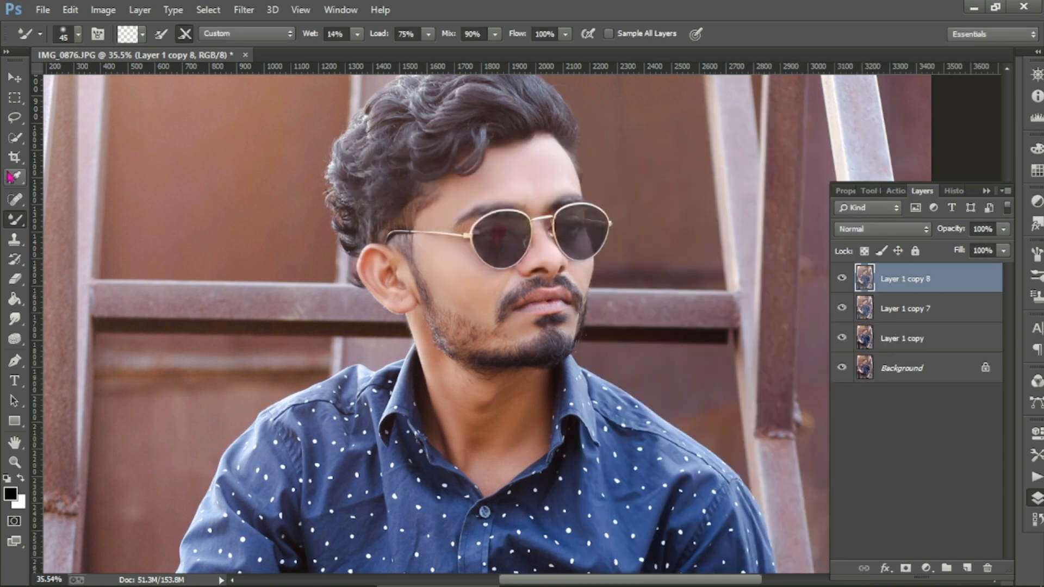
{"action": "right_click", "coordinate": [15, 137]}
{"action": "left_click", "coordinate": [89, 136]}
Step: Select both sunglass lenses and copy them onto their own layer with Ctrl+J
{"action": "left_click_drag", "start_coordinate": [498, 233], "coordinate": [590, 245]}
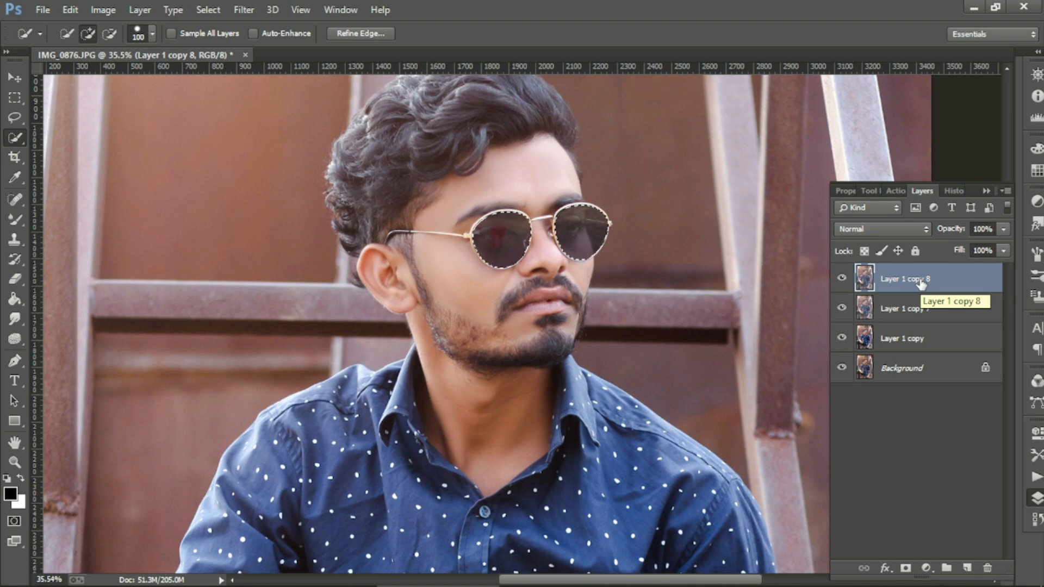
{"action": "key", "text": "ctrl+j"}
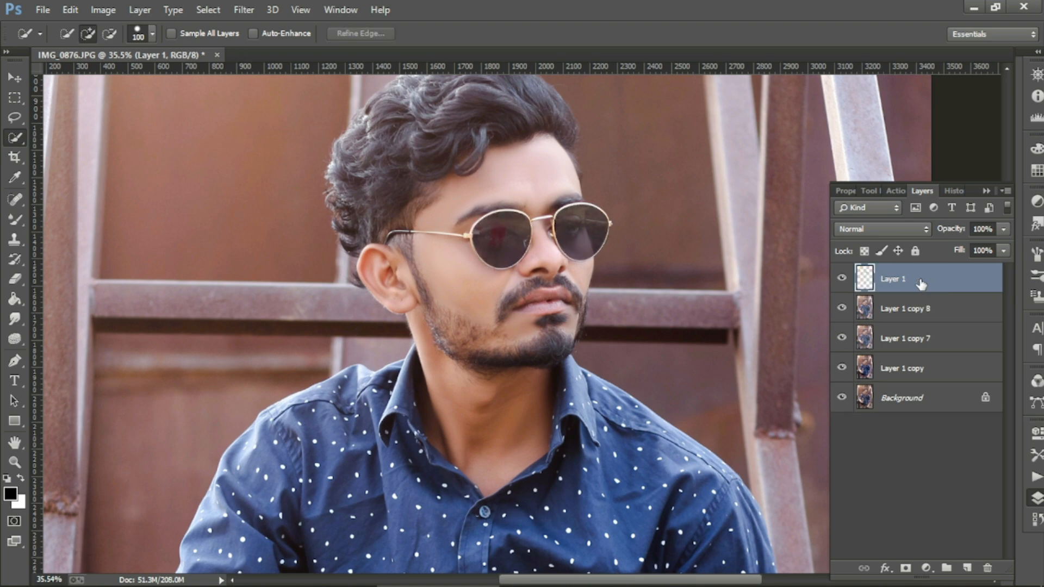
{"action": "left_click_drag", "start_coordinate": [839, 309], "coordinate": [838, 396]}
{"action": "left_click", "coordinate": [839, 373]}
{"action": "left_click", "coordinate": [840, 371]}
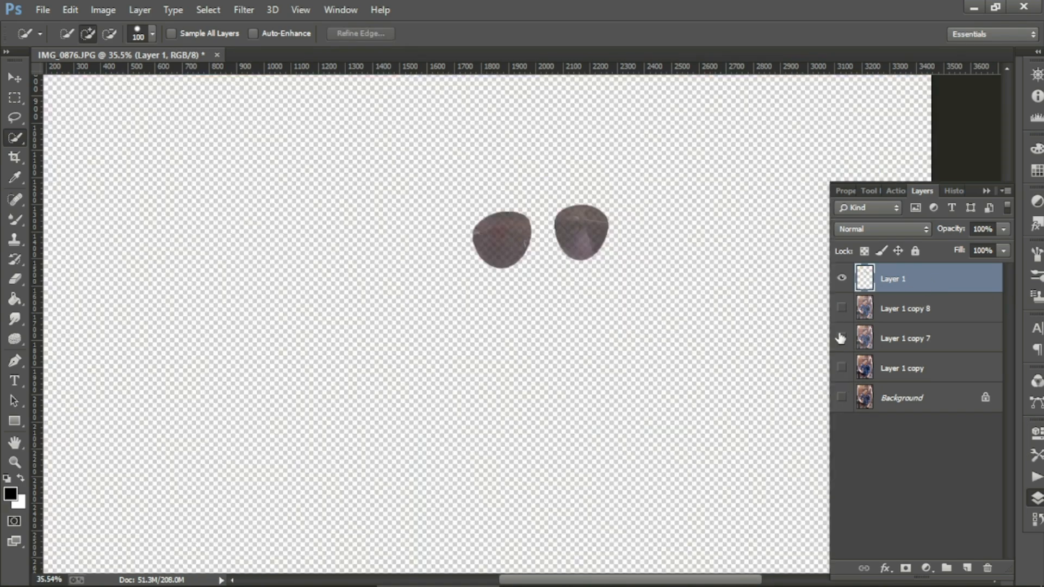
{"action": "left_click", "coordinate": [841, 338]}
{"action": "left_click", "coordinate": [841, 309]}
{"action": "left_click", "coordinate": [841, 368]}
Step: Add a near-black Solid Color fill layer clipped to the lenses layer
{"action": "left_click", "coordinate": [926, 568]}
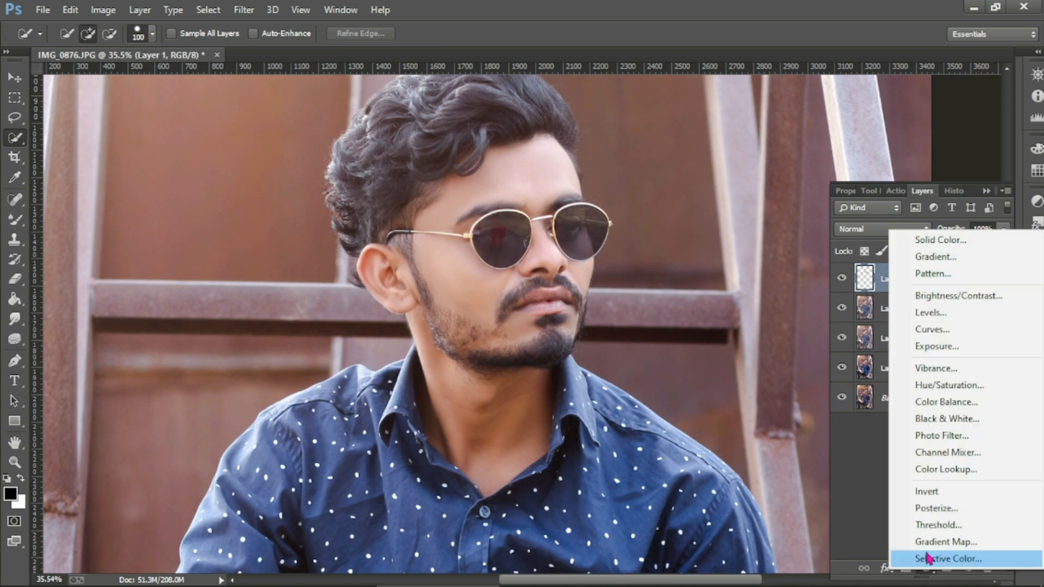
{"action": "left_click", "coordinate": [937, 170]}
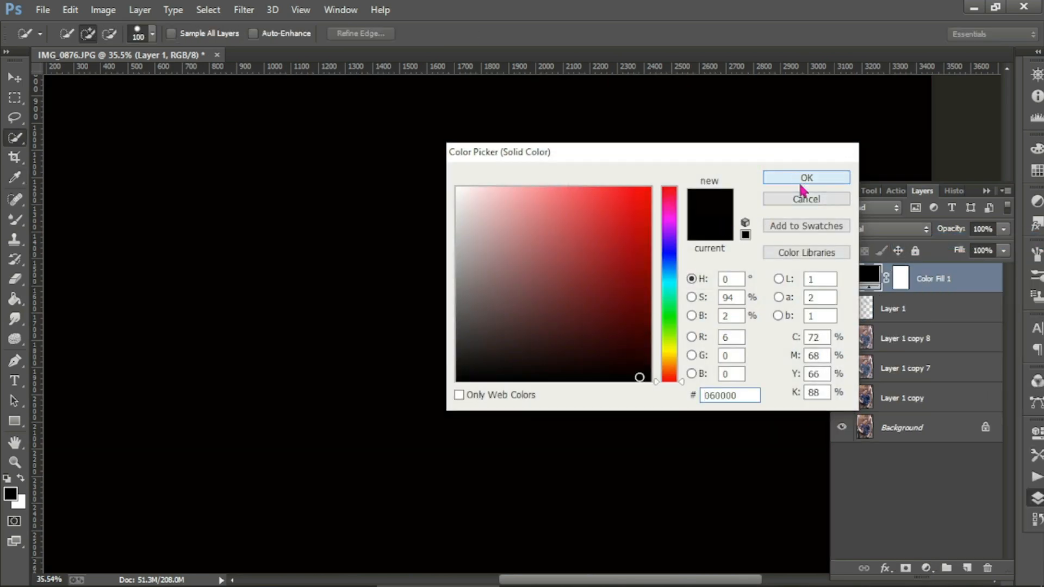
{"action": "left_click", "coordinate": [772, 180]}
{"action": "right_click", "coordinate": [956, 278]}
{"action": "left_click", "coordinate": [711, 303]}
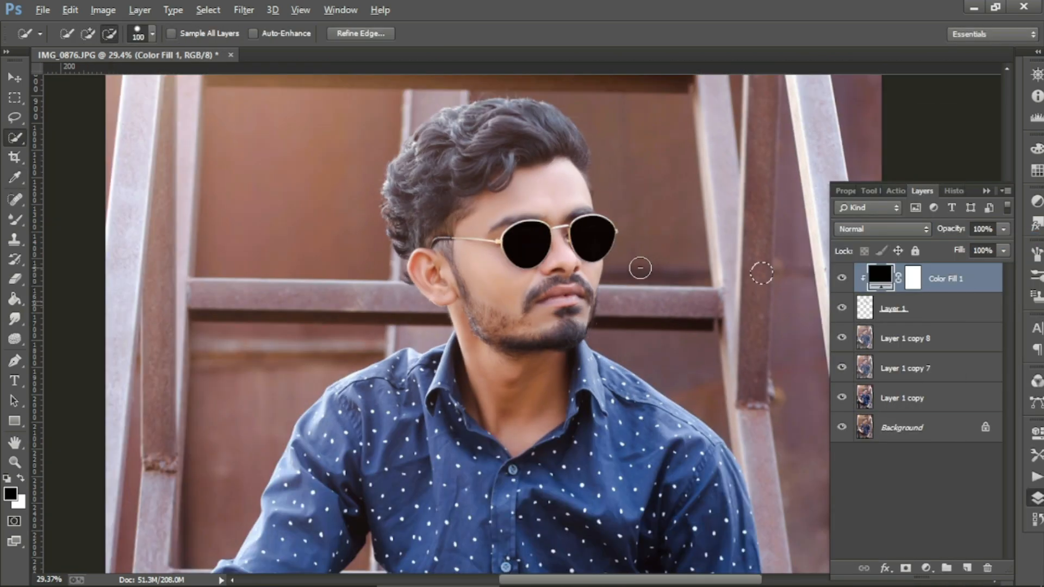
{"action": "scroll", "coordinate": [639, 267], "scroll_direction": "down", "scroll_amount": 2}
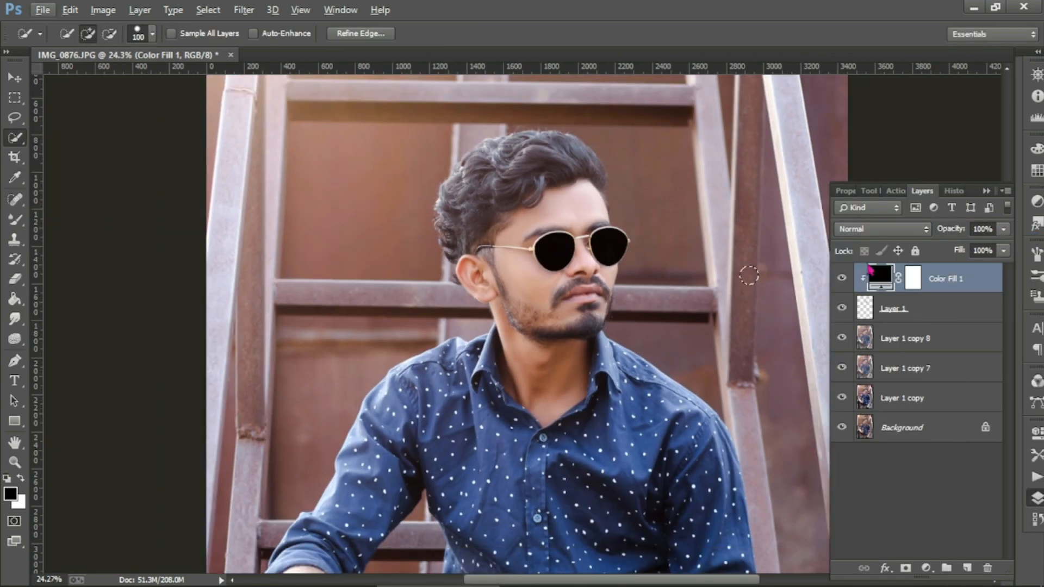
Step: Lower Color Fill 1 opacity to 43% and compare the tint on and off
{"action": "left_click", "coordinate": [1003, 230]}
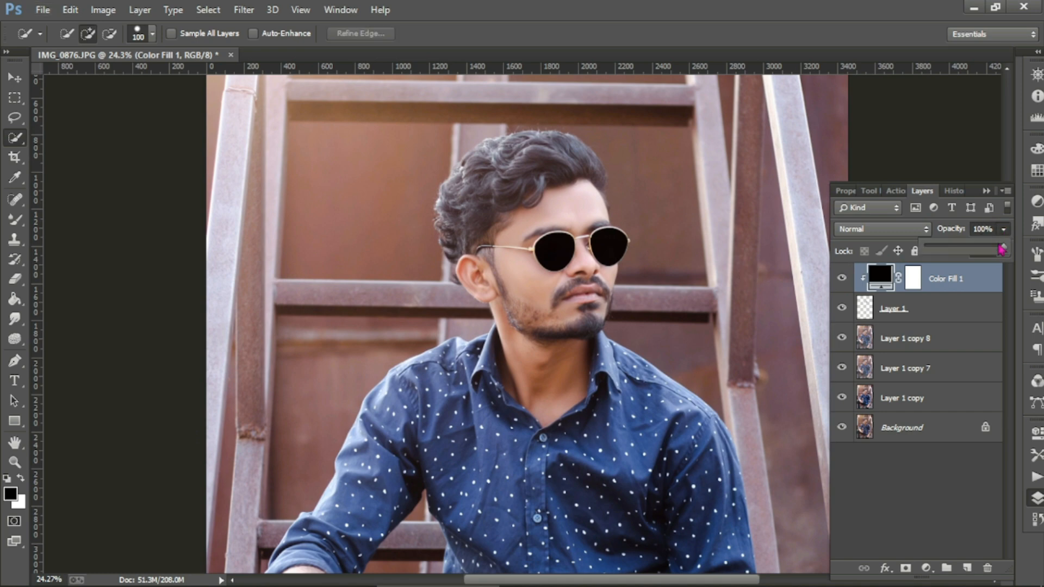
{"action": "left_click_drag", "start_coordinate": [997, 242], "coordinate": [969, 250]}
{"action": "scroll", "coordinate": [601, 286], "scroll_direction": "down", "scroll_amount": 2}
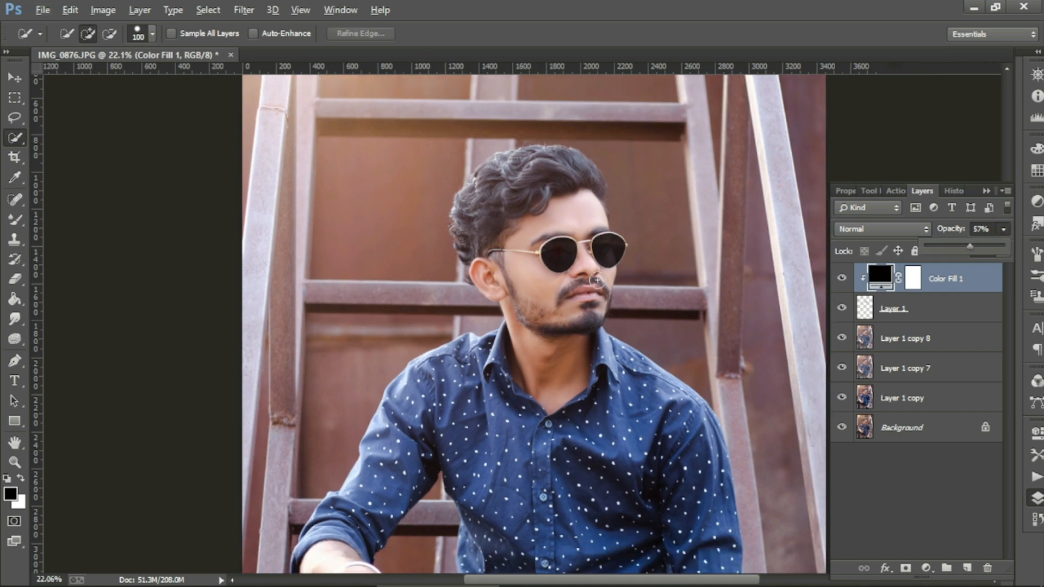
{"action": "left_click", "coordinate": [842, 281]}
{"action": "left_click", "coordinate": [843, 282]}
{"action": "scroll", "coordinate": [601, 268], "scroll_direction": "down", "scroll_amount": 3}
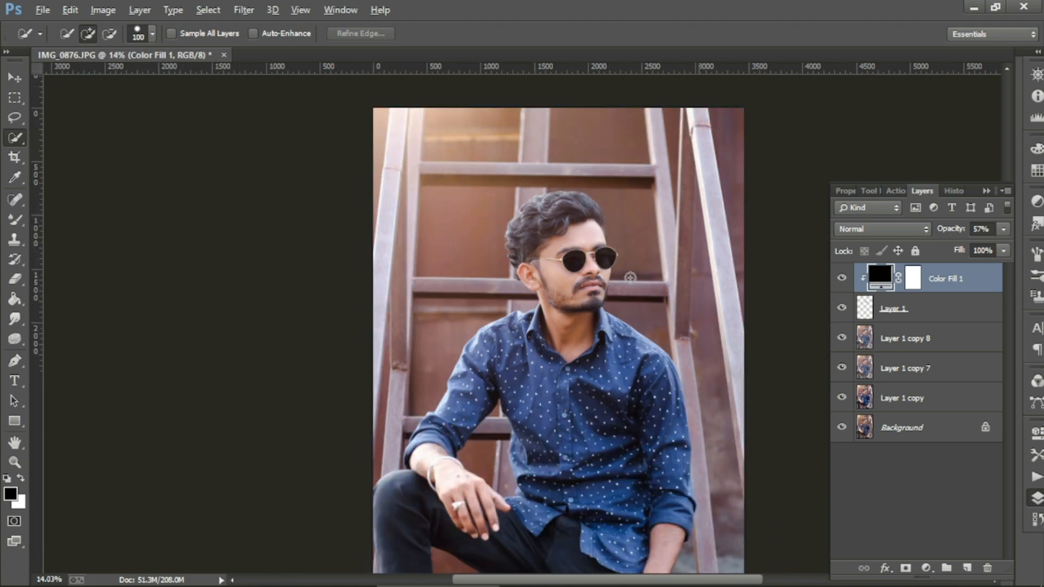
{"action": "left_click", "coordinate": [1004, 231]}
{"action": "scroll", "coordinate": [642, 278], "scroll_direction": "up", "scroll_amount": 4}
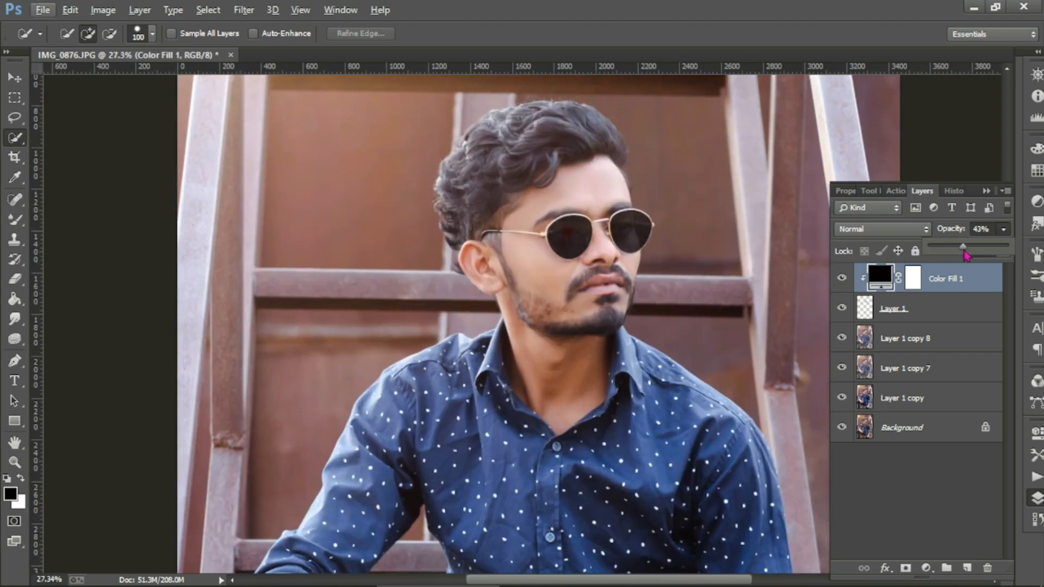
Step: Merge Color Fill 1 with Layer 1
{"action": "left_click", "coordinate": [945, 312], "text": "shift"}
{"action": "right_click", "coordinate": [954, 310]}
{"action": "left_click", "coordinate": [731, 471]}
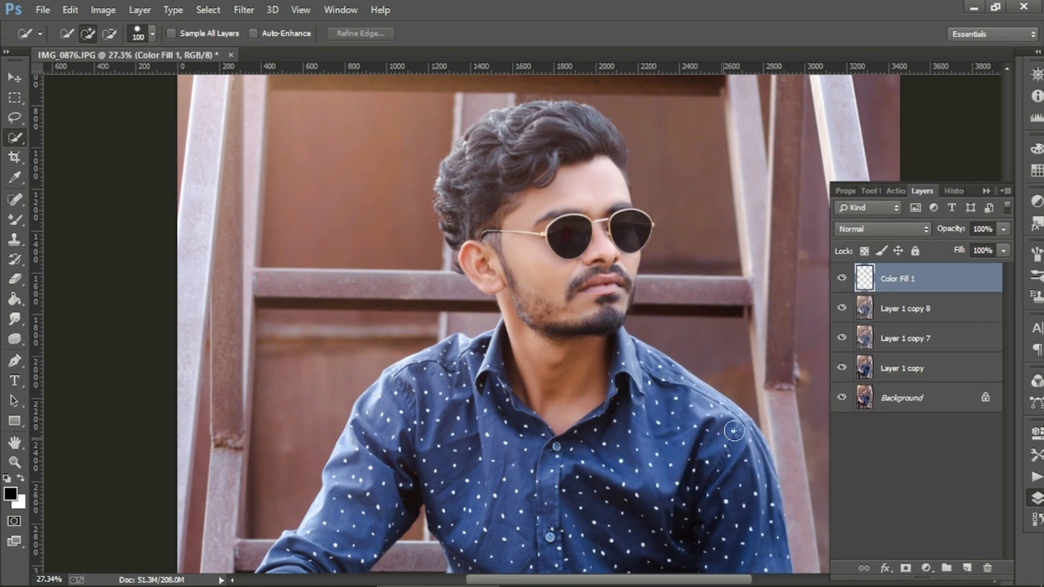
Step: Merge Layer 1 copy 8 into Color Fill 1 and compare the result
{"action": "left_click", "coordinate": [842, 280]}
{"action": "left_click", "coordinate": [842, 281]}
{"action": "left_click", "coordinate": [842, 281]}
{"action": "left_click", "coordinate": [841, 281]}
{"action": "left_click", "coordinate": [900, 303], "text": "shift"}
{"action": "right_click", "coordinate": [903, 273]}
{"action": "left_click", "coordinate": [625, 470]}
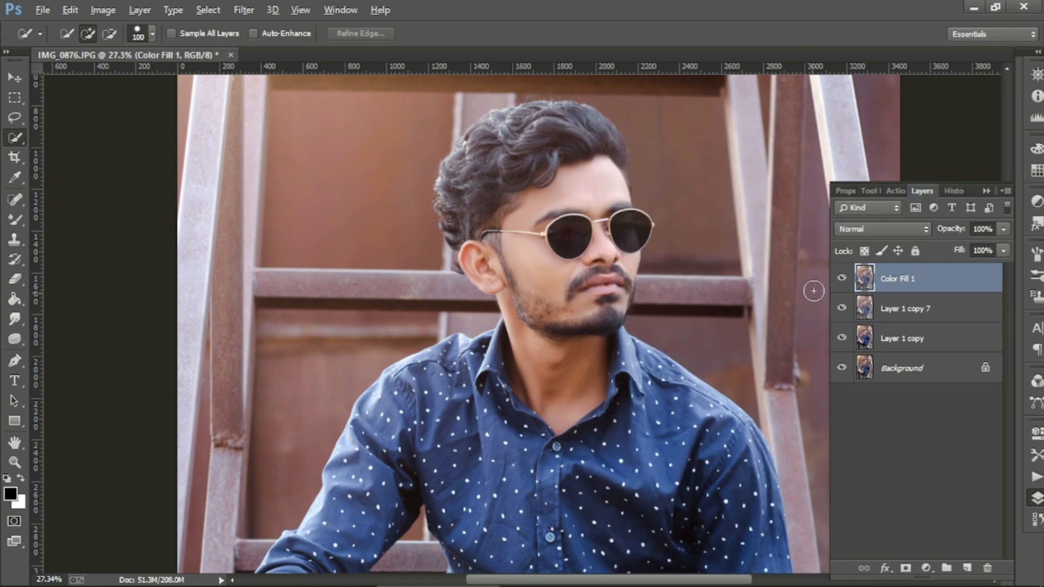
{"action": "left_click", "coordinate": [841, 281]}
{"action": "left_click", "coordinate": [842, 281]}
{"action": "scroll", "coordinate": [607, 357], "scroll_direction": "down", "scroll_amount": 5}
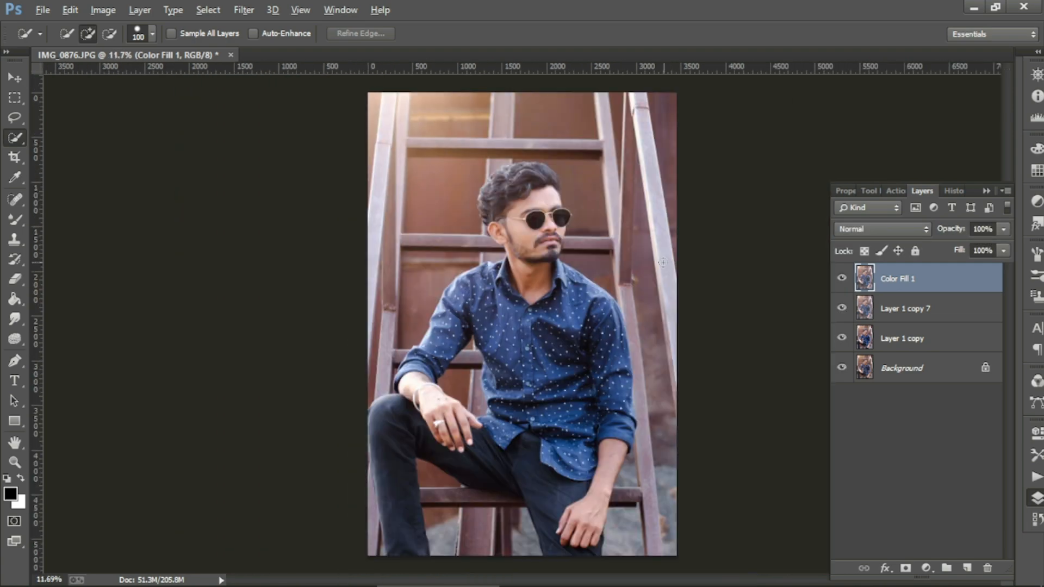
Step: Duplicate Color Fill 1 as Color Fill 1 copy
{"action": "right_click", "coordinate": [919, 288]}
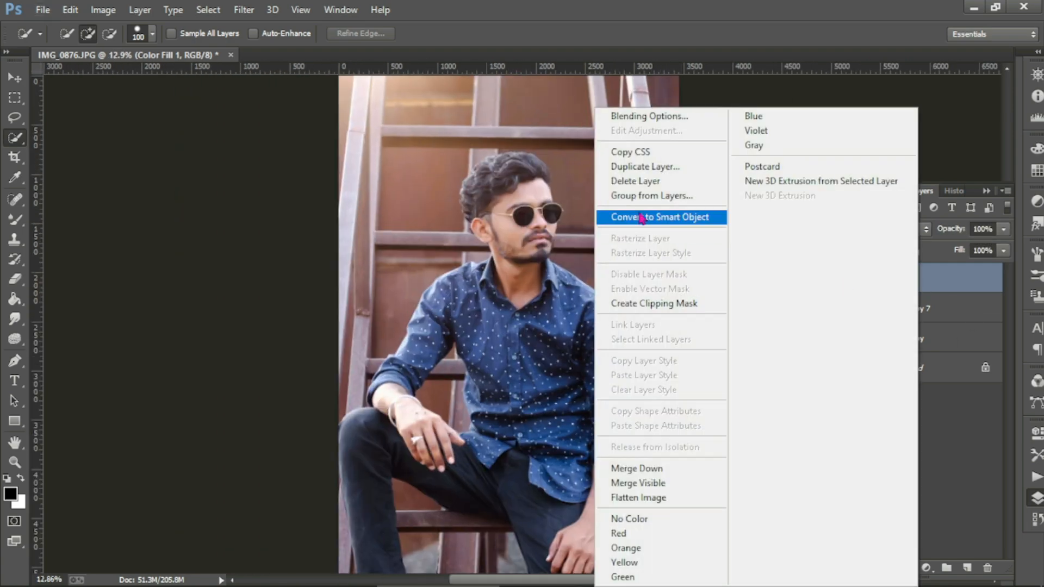
{"action": "left_click", "coordinate": [636, 162]}
{"action": "left_click", "coordinate": [664, 171]}
Step: With the Mixer Brush Tool, smooth the forearm skin on Color Fill 1 copy
{"action": "right_click", "coordinate": [15, 220]}
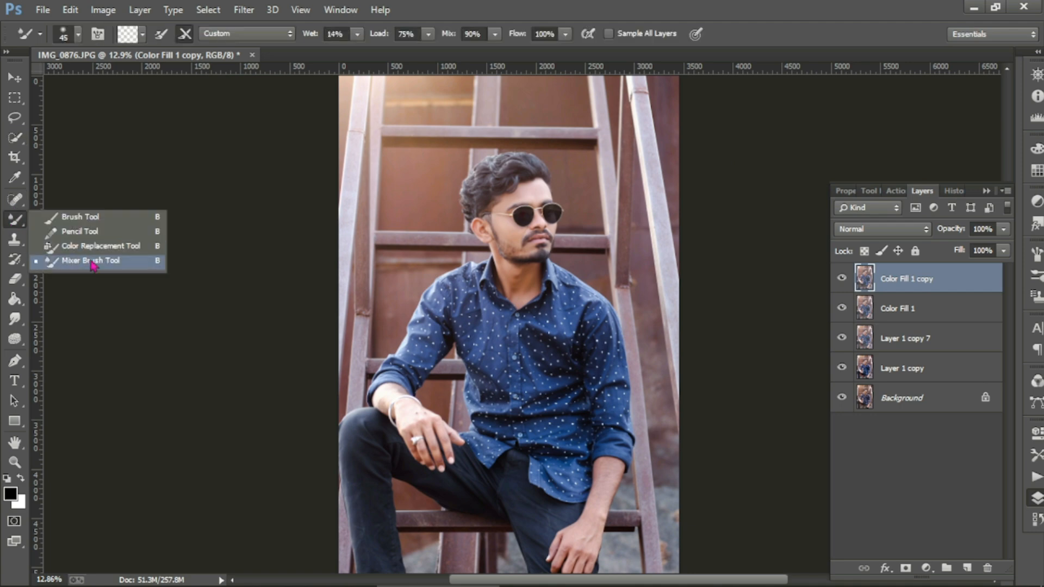
{"action": "left_click", "coordinate": [92, 261]}
{"action": "scroll", "coordinate": [612, 467], "scroll_direction": "up", "scroll_amount": 2}
{"action": "scroll", "coordinate": [612, 466], "scroll_direction": "down", "scroll_amount": 3}
{"action": "key", "text": "bracketright"}
{"action": "key", "text": "bracketright"}
{"action": "key", "text": "bracketright"}
{"action": "key", "text": "bracketright"}
{"action": "key", "text": "bracketright"}
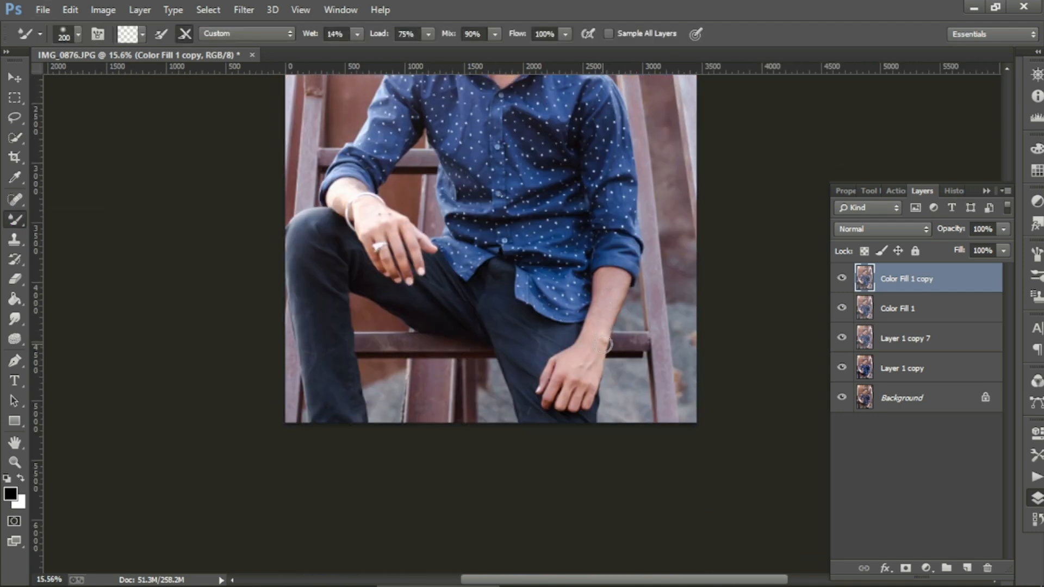
{"action": "scroll", "coordinate": [605, 343], "scroll_direction": "up", "scroll_amount": 3}
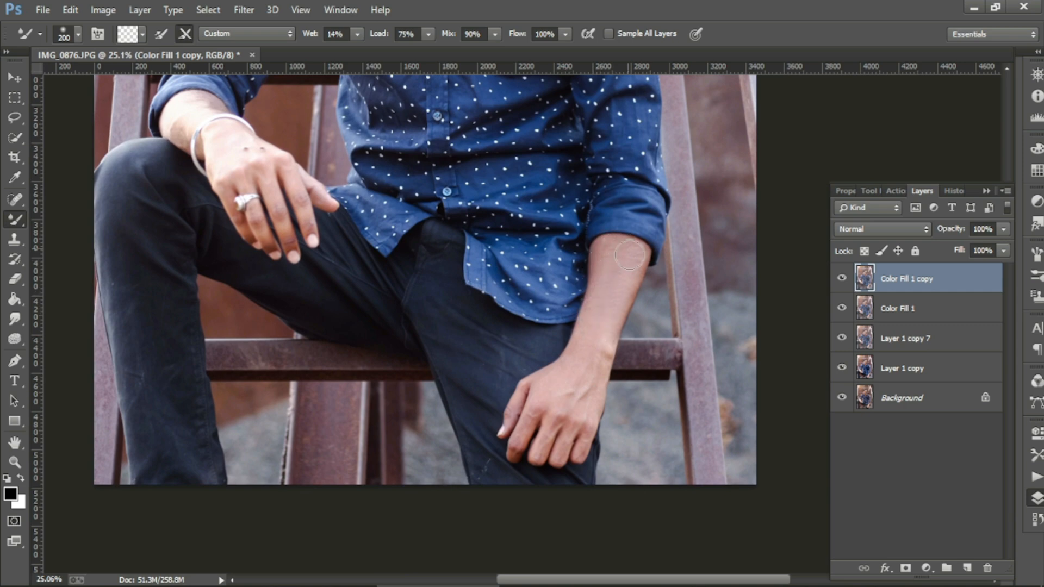
{"action": "left_click_drag", "start_coordinate": [629, 254], "coordinate": [610, 340]}
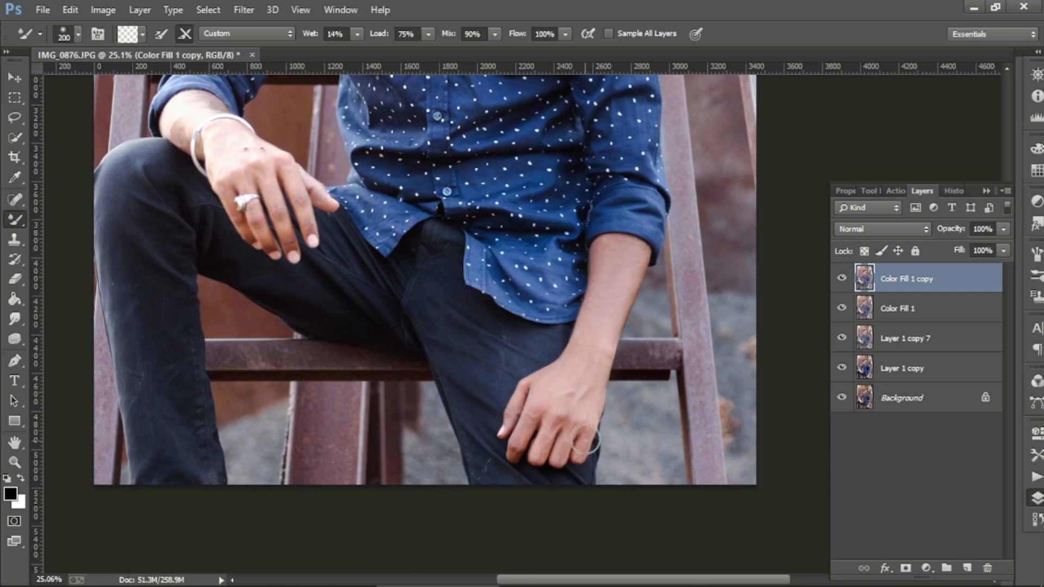
{"action": "scroll", "coordinate": [293, 195], "scroll_direction": "up", "scroll_amount": 2}
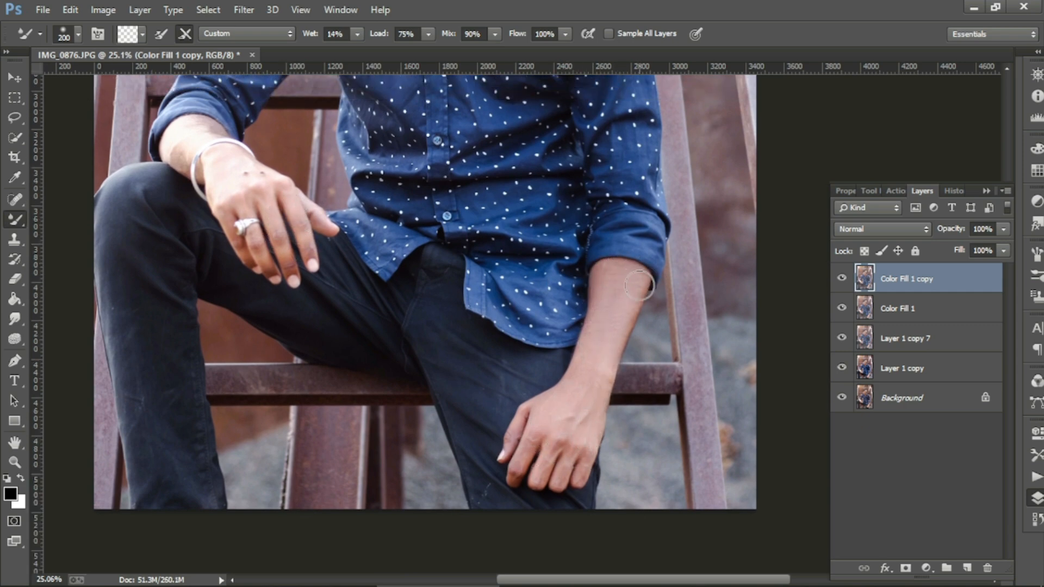
{"action": "scroll", "coordinate": [240, 260], "scroll_direction": "up", "scroll_amount": 4}
{"action": "scroll", "coordinate": [239, 265], "scroll_direction": "up", "scroll_amount": 5}
{"action": "key", "text": "bracketleft"}
{"action": "key", "text": "bracketleft"}
{"action": "key", "text": "bracketleft"}
{"action": "key", "text": "bracketleft"}
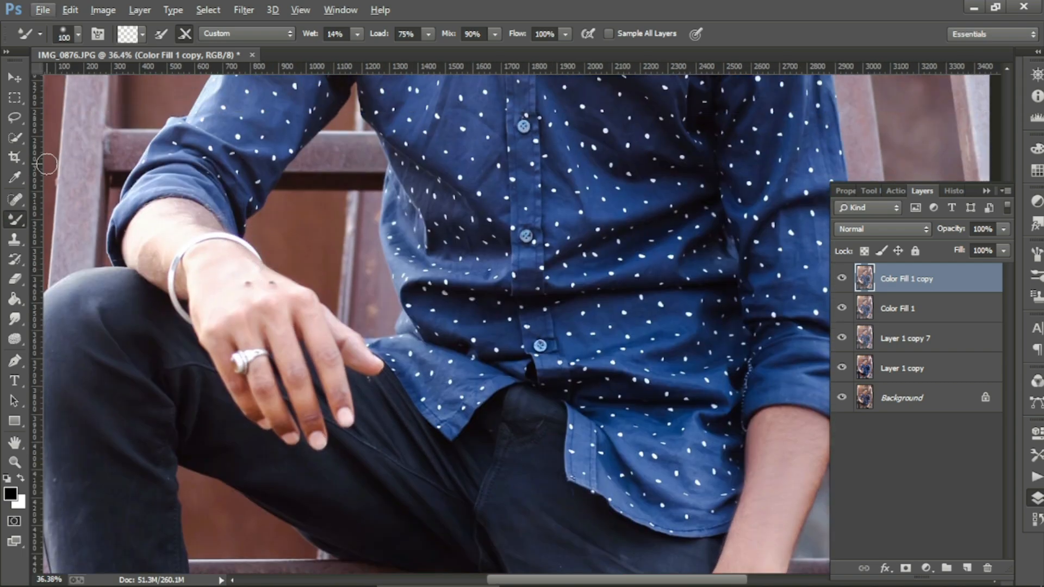
{"action": "left_click", "coordinate": [897, 308], "text": "shift"}
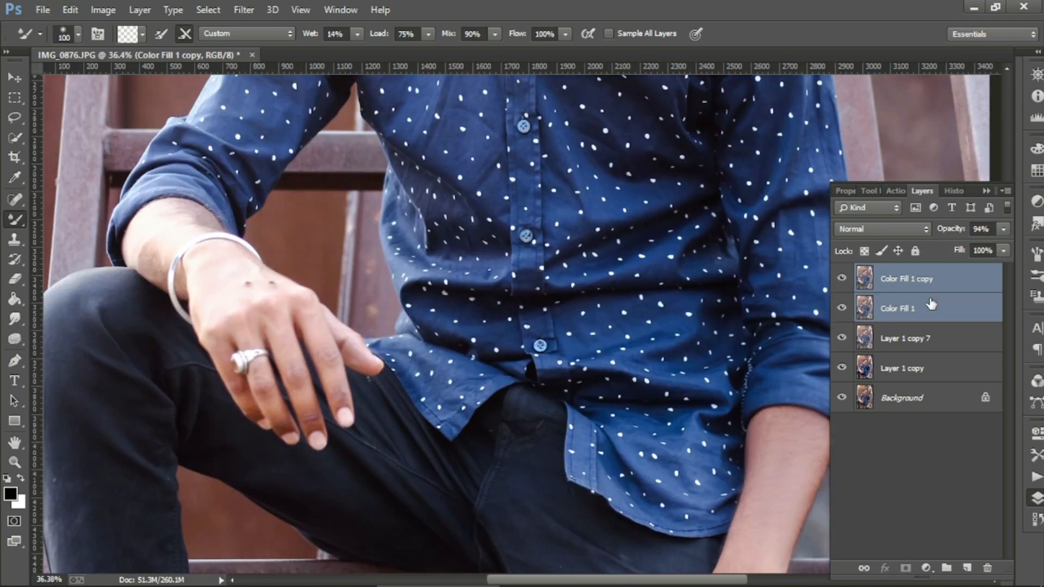
Step: Merge the two fill layers and duplicate the merged retouch layer
{"action": "right_click", "coordinate": [897, 308]}
{"action": "left_click", "coordinate": [625, 469]}
{"action": "right_click", "coordinate": [928, 281]}
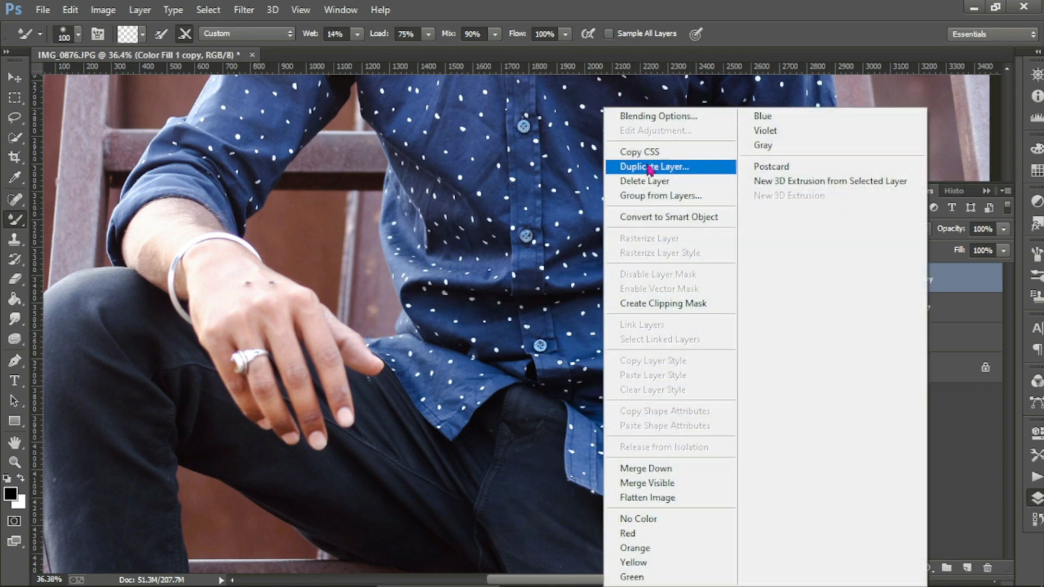
{"action": "left_click", "coordinate": [659, 163]}
{"action": "left_click", "coordinate": [655, 172]}
Step: Switch to the Spot Healing Brush and merge Color Fill 1 copy into the retouch layer
{"action": "left_click_drag", "start_coordinate": [14, 201], "coordinate": [71, 207]}
{"action": "left_click", "coordinate": [70, 204]}
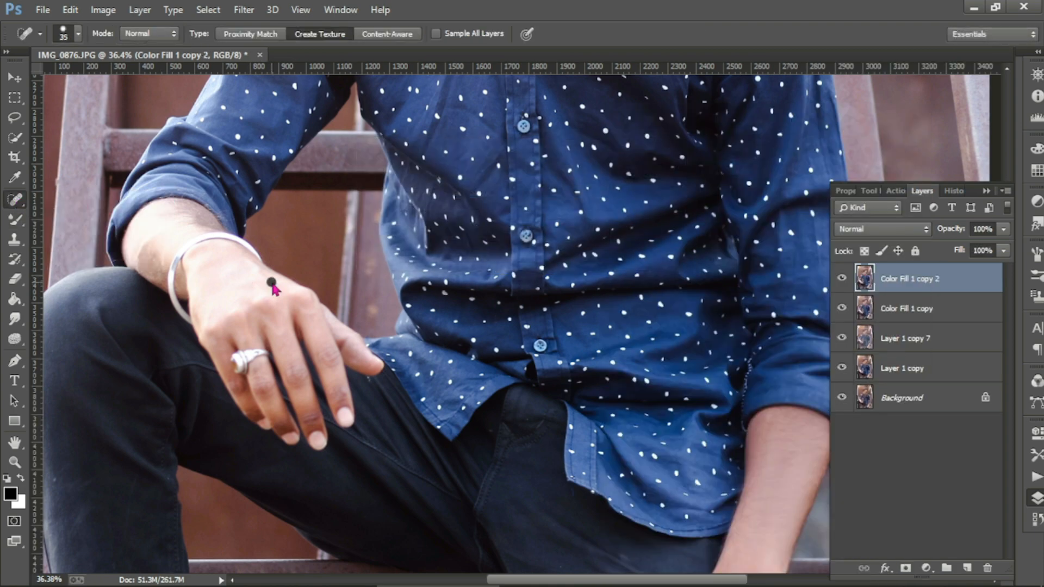
{"action": "left_click", "coordinate": [900, 300], "text": "shift"}
{"action": "right_click", "coordinate": [900, 301]}
{"action": "left_click", "coordinate": [625, 472]}
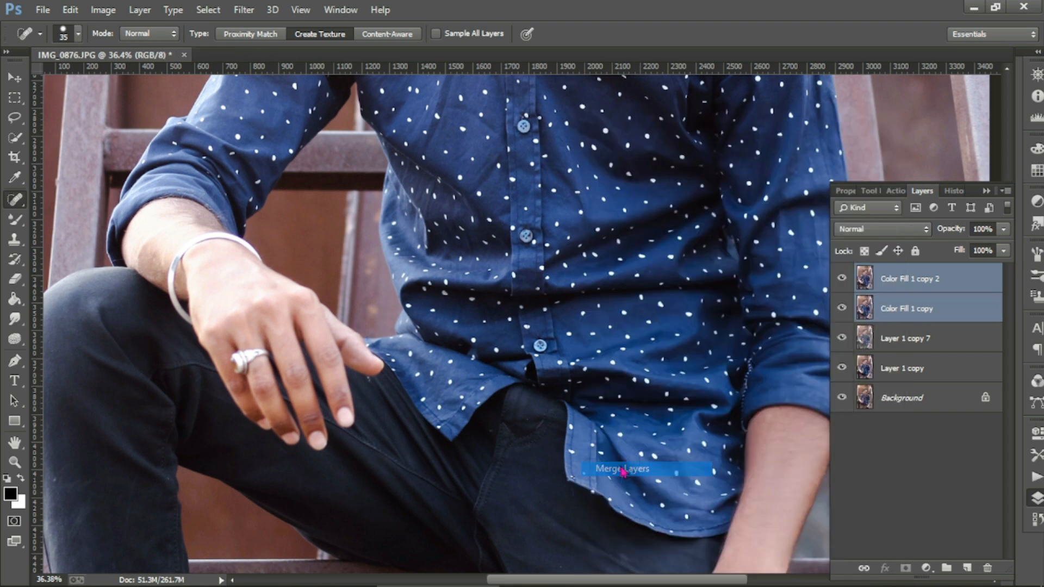
Step: Retouch the hand with the Mixer Brush, set opacity to 76%, and merge in Layer 1 copy 7
{"action": "left_click_drag", "start_coordinate": [14, 219], "coordinate": [81, 256]}
{"action": "left_click", "coordinate": [81, 257]}
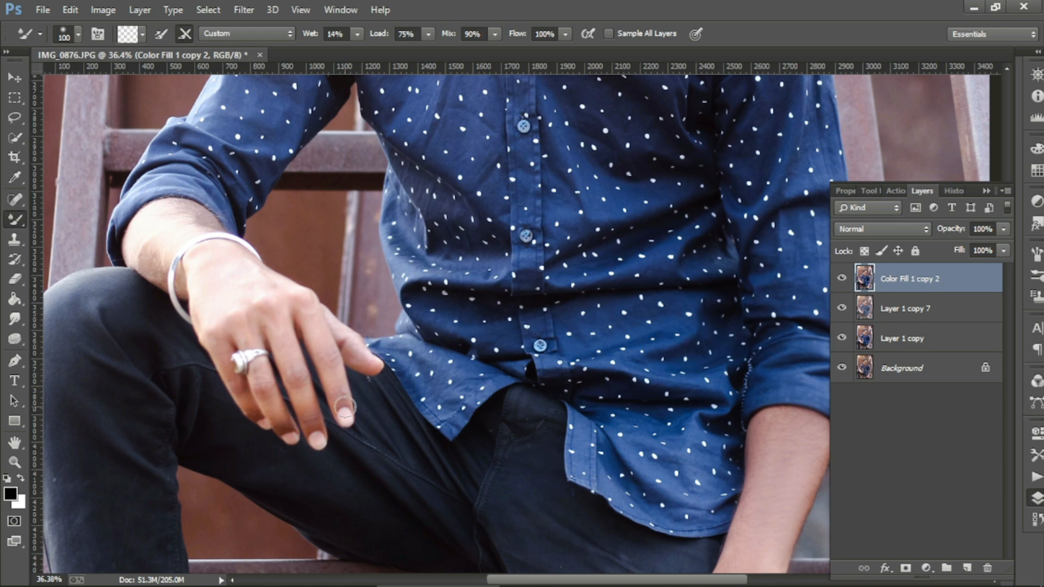
{"action": "scroll", "coordinate": [162, 261], "scroll_direction": "up", "scroll_amount": 1}
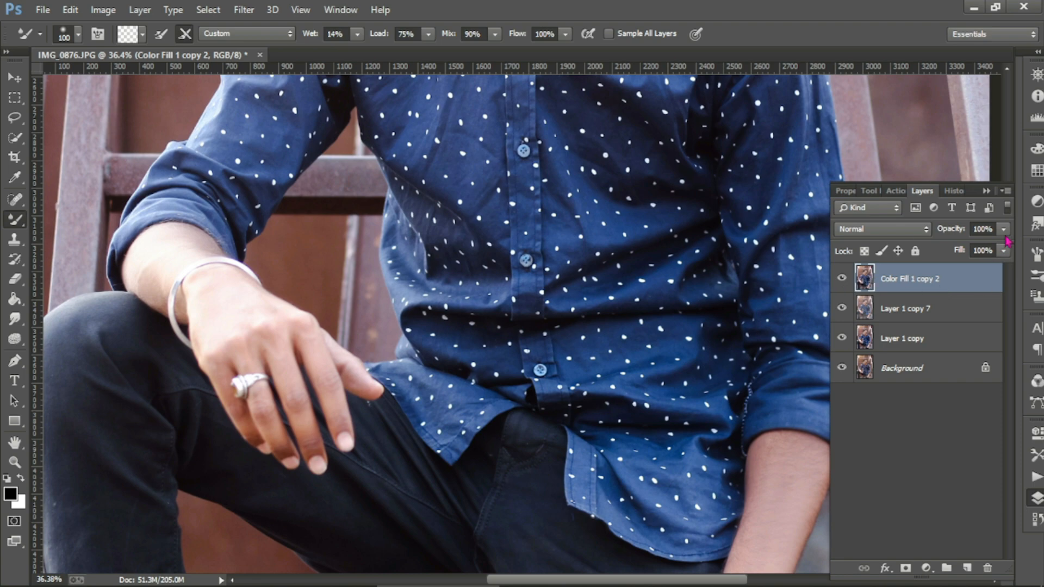
{"action": "left_click_drag", "start_coordinate": [1004, 231], "coordinate": [988, 256]}
{"action": "left_click", "coordinate": [925, 308], "text": "ctrl"}
{"action": "right_click", "coordinate": [925, 310]}
{"action": "left_click", "coordinate": [648, 470]}
Step: Fit the photo on screen and duplicate the retouch layer as Color Fill 1 copy 3
{"action": "key", "text": "ctrl+0"}
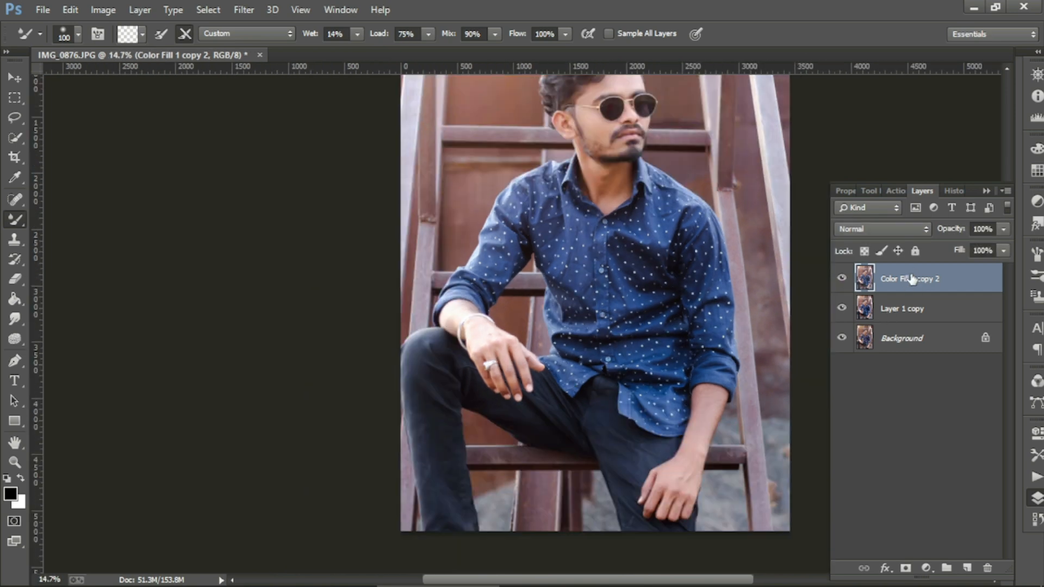
{"action": "right_click", "coordinate": [921, 278]}
{"action": "left_click", "coordinate": [650, 172]}
{"action": "scroll", "coordinate": [641, 178], "scroll_direction": "down", "scroll_amount": 5}
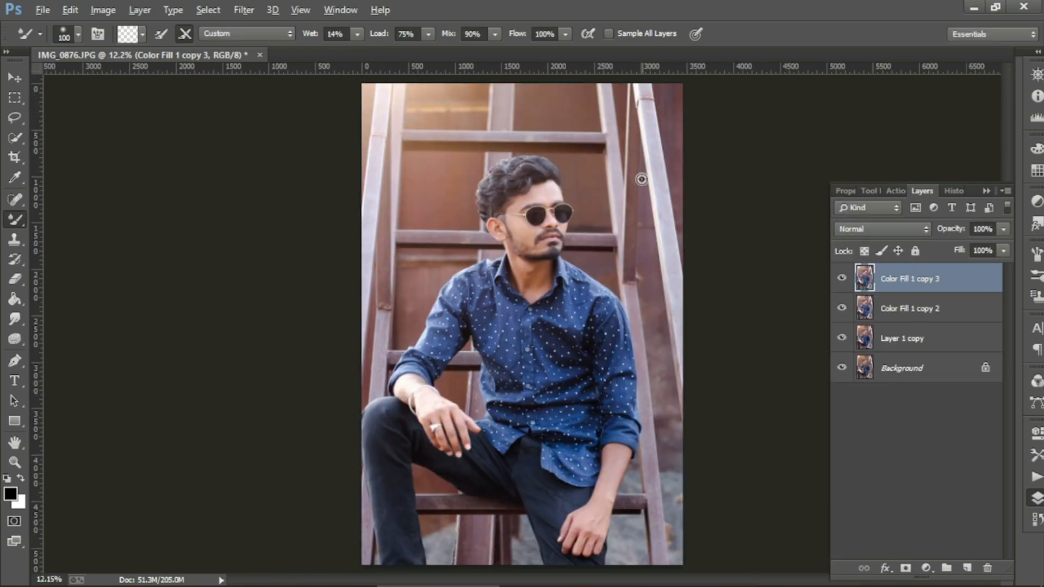
{"action": "scroll", "coordinate": [611, 250], "scroll_direction": "up", "scroll_amount": 3}
Step: In the Camera Raw Filter, raise exposure, contrast and clarity, deepen blacks, and set vibrance and saturation
{"action": "key", "text": "ctrl+shift+a"}
{"action": "left_click", "coordinate": [691, 529]}
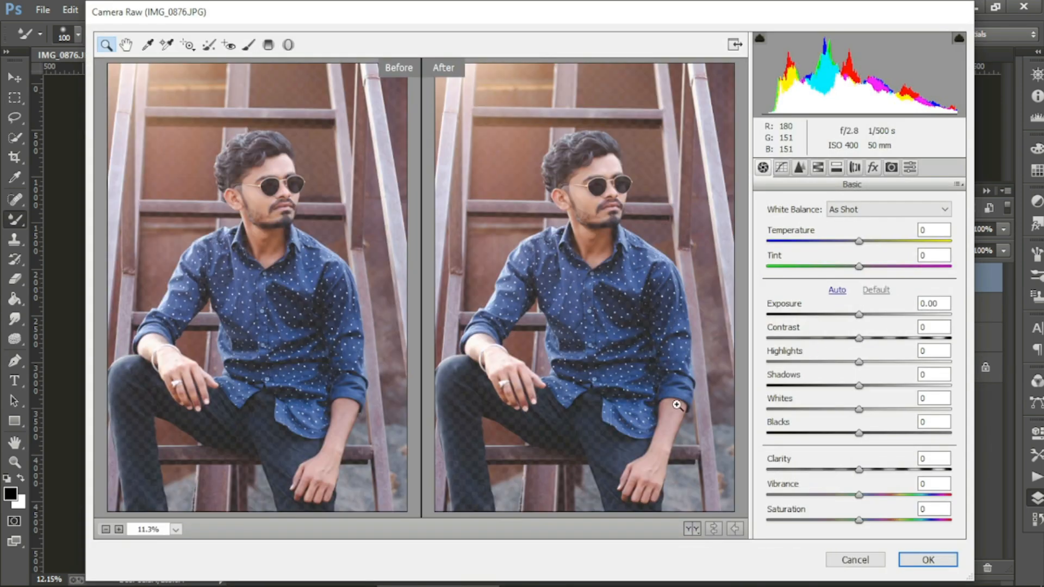
{"action": "left_click_drag", "start_coordinate": [859, 314], "coordinate": [867, 364]}
{"action": "left_click_drag", "start_coordinate": [859, 385], "coordinate": [856, 433]}
{"action": "left_click_drag", "start_coordinate": [857, 468], "coordinate": [863, 470]}
{"action": "left_click", "coordinate": [858, 495]}
{"action": "left_click", "coordinate": [858, 520]}
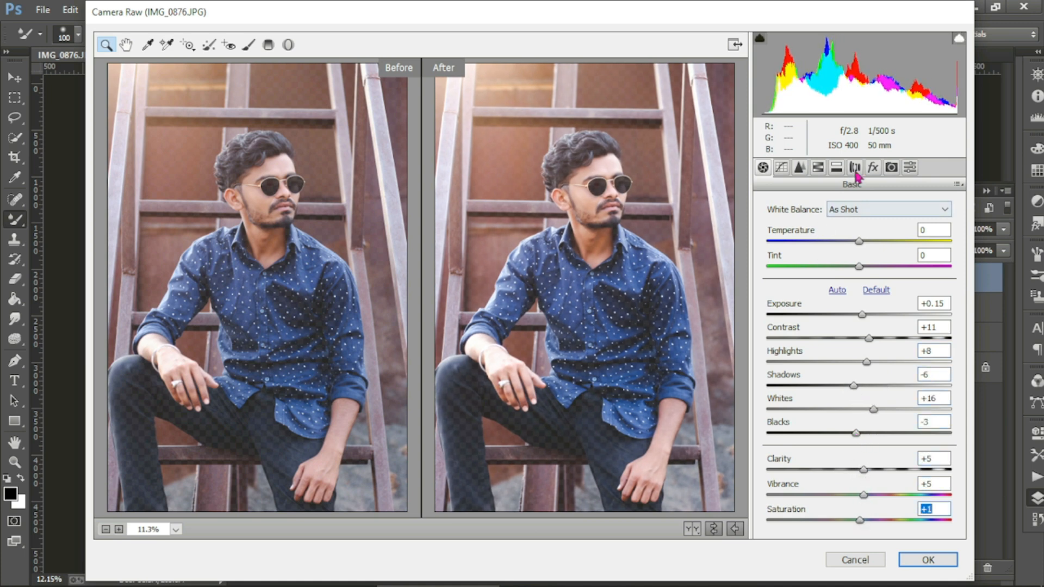
Step: Add a dark post-crop vignette with Amount -18
{"action": "left_click", "coordinate": [855, 167]}
{"action": "left_click", "coordinate": [873, 168]}
{"action": "left_click_drag", "start_coordinate": [858, 366], "coordinate": [810, 446]}
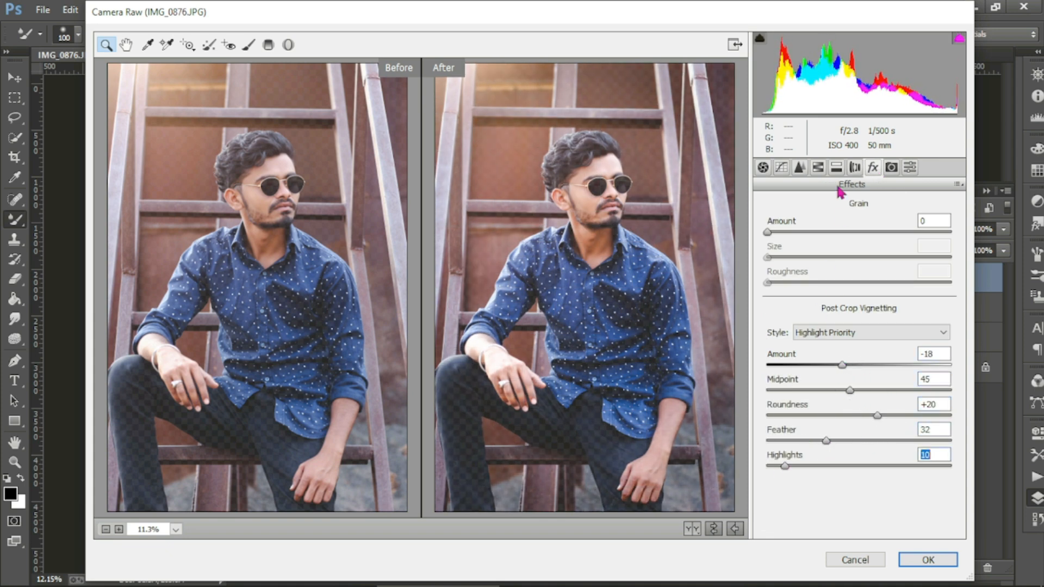
Step: Adjust orange and yellow luminance, shift the aqua hue to -13, and apply the grade
{"action": "left_click", "coordinate": [817, 168]}
{"action": "left_click_drag", "start_coordinate": [859, 302], "coordinate": [864, 326]}
{"action": "left_click", "coordinate": [805, 226]}
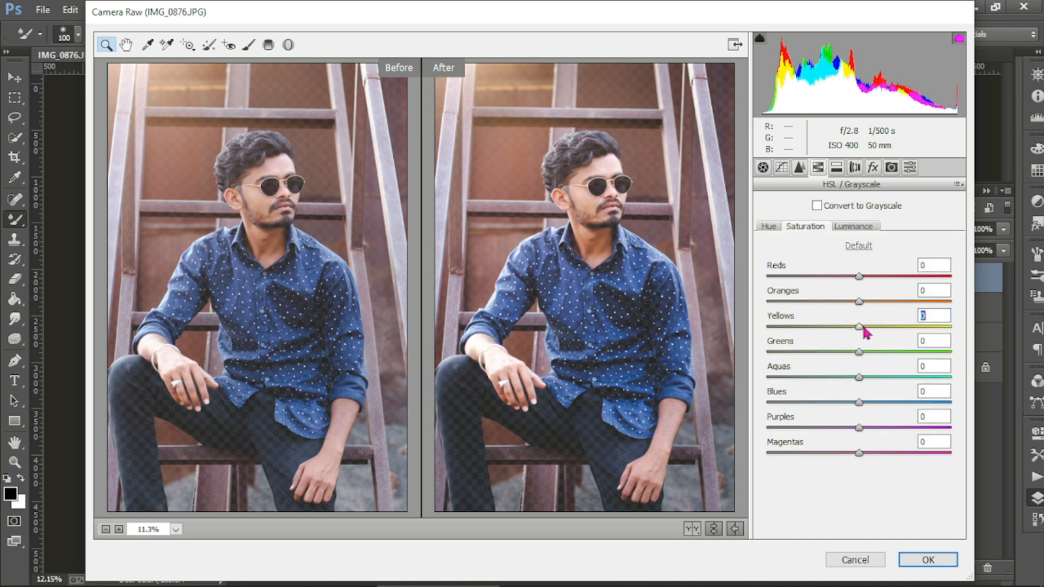
{"action": "left_click", "coordinate": [766, 227]}
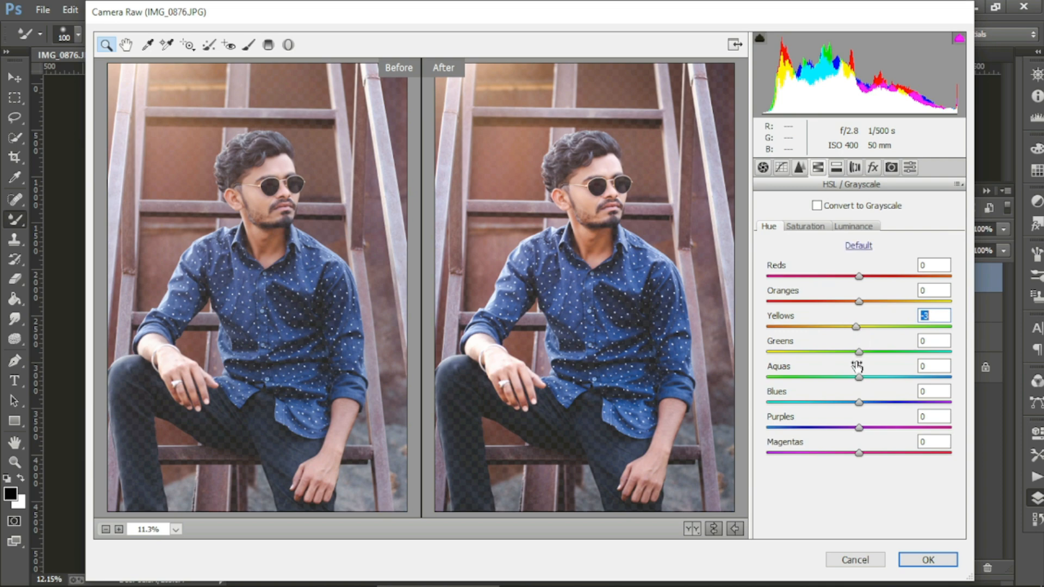
{"action": "left_click_drag", "start_coordinate": [859, 376], "coordinate": [848, 378]}
{"action": "left_click", "coordinate": [927, 560]}
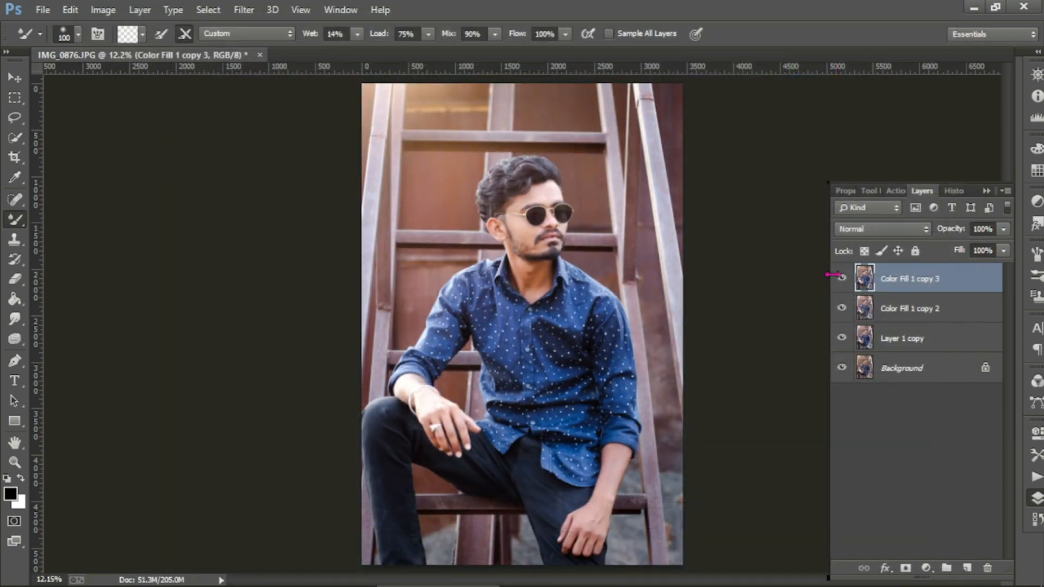
Step: Compare the graded layer on and off, then merge it with the lower layers
{"action": "left_click", "coordinate": [841, 279]}
{"action": "left_click", "coordinate": [842, 278]}
{"action": "left_click", "coordinate": [841, 278]}
{"action": "left_click", "coordinate": [842, 279]}
{"action": "left_click", "coordinate": [841, 278]}
{"action": "left_click", "coordinate": [842, 278]}
{"action": "left_click", "coordinate": [893, 307], "text": "shift"}
{"action": "left_click", "coordinate": [900, 337], "text": "shift"}
{"action": "right_click", "coordinate": [899, 306]}
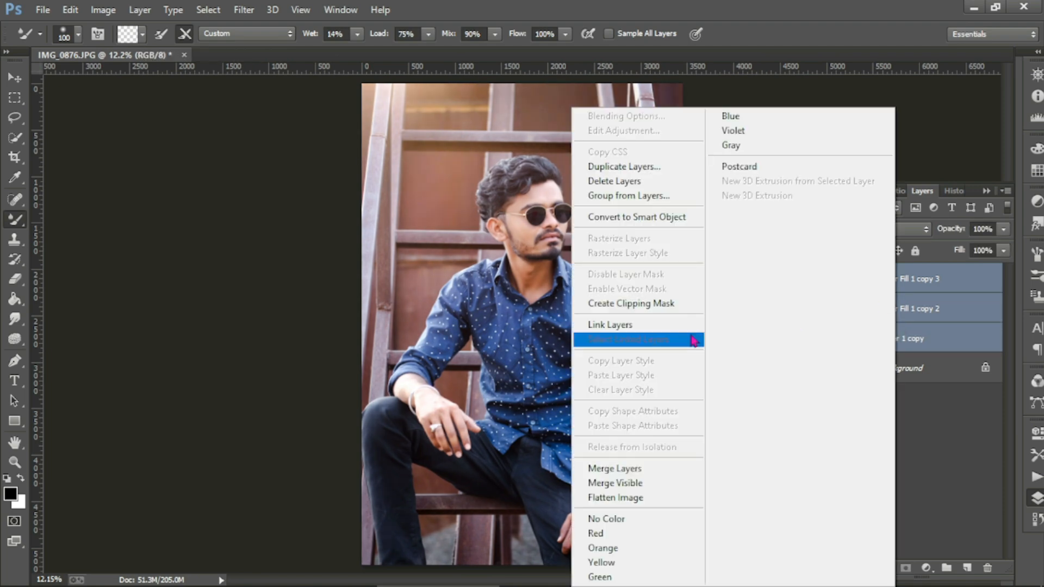
{"action": "left_click", "coordinate": [660, 473]}
Step: Compare the merged layer, then duplicate it as Color Fill 1 copy 4
{"action": "left_click", "coordinate": [842, 279]}
{"action": "left_click", "coordinate": [842, 280]}
{"action": "left_click", "coordinate": [842, 279]}
{"action": "left_click", "coordinate": [842, 279]}
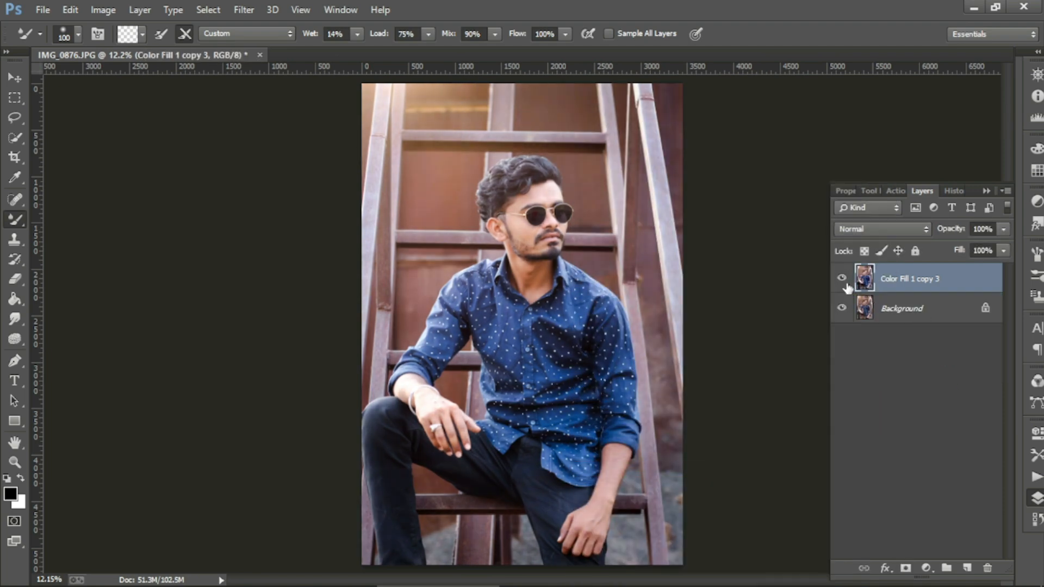
{"action": "scroll", "coordinate": [641, 258], "scroll_direction": "up", "scroll_amount": 2}
{"action": "scroll", "coordinate": [470, 239], "scroll_direction": "down", "scroll_amount": 1}
{"action": "left_click", "coordinate": [842, 284]}
{"action": "left_click", "coordinate": [842, 284]}
{"action": "scroll", "coordinate": [680, 260], "scroll_direction": "down", "scroll_amount": 5}
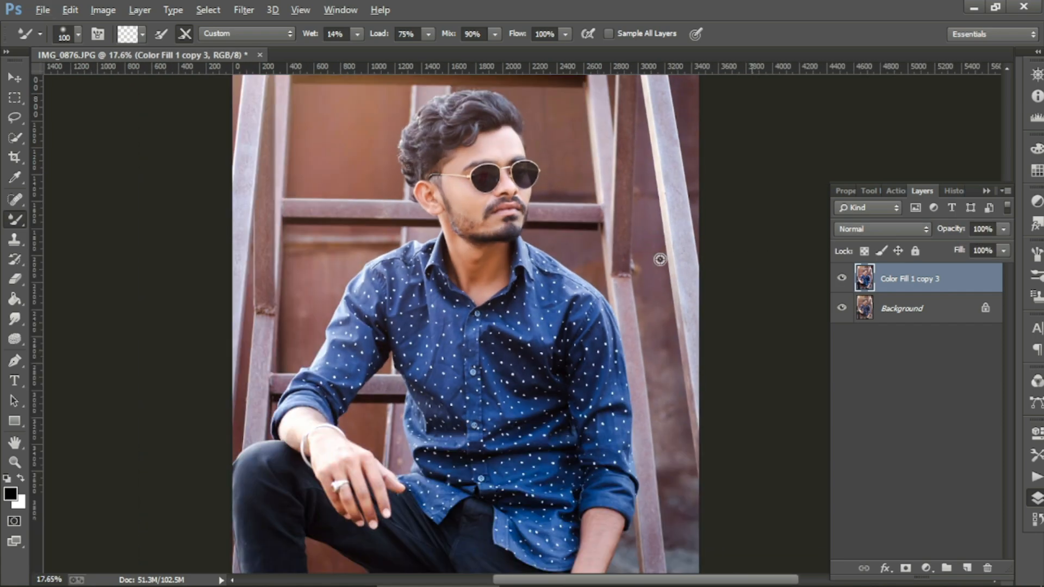
{"action": "right_click", "coordinate": [893, 279]}
{"action": "left_click", "coordinate": [603, 166]}
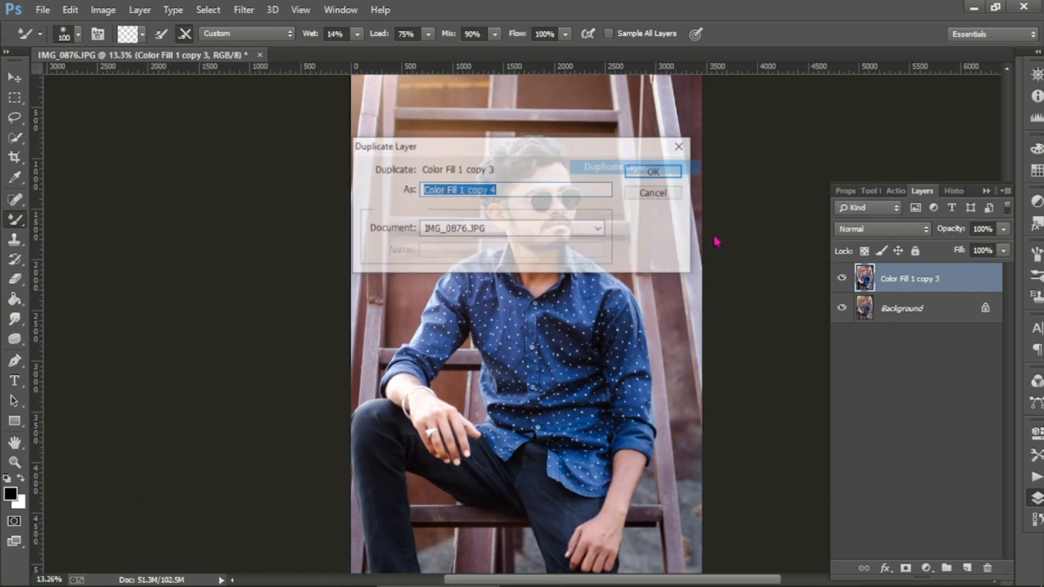
{"action": "left_click", "coordinate": [643, 166]}
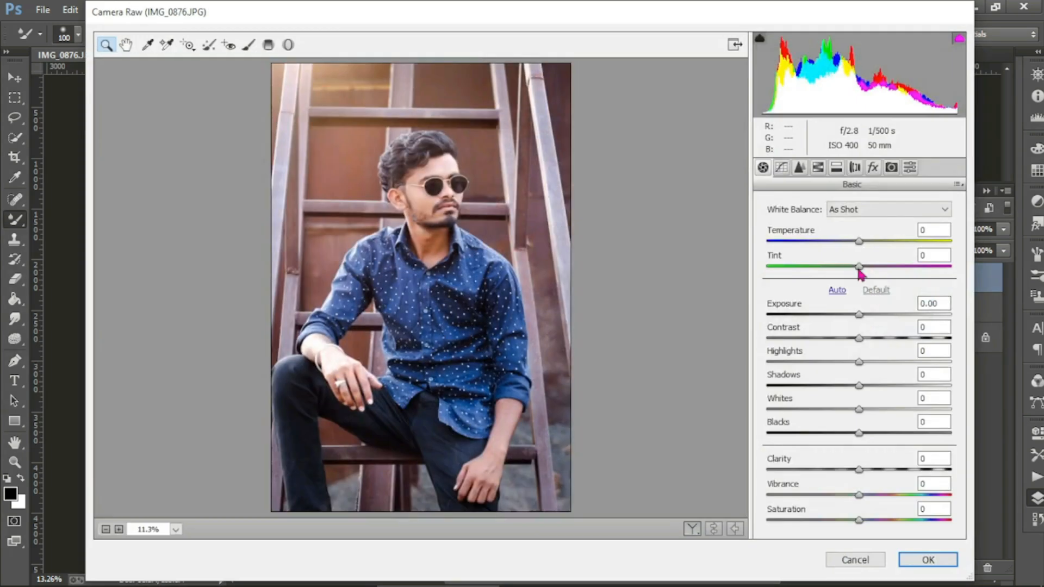
Step: Set Camera Raw Exposure to -0.15 and Temperature to -3, then apply
{"action": "left_click", "coordinate": [854, 315]}
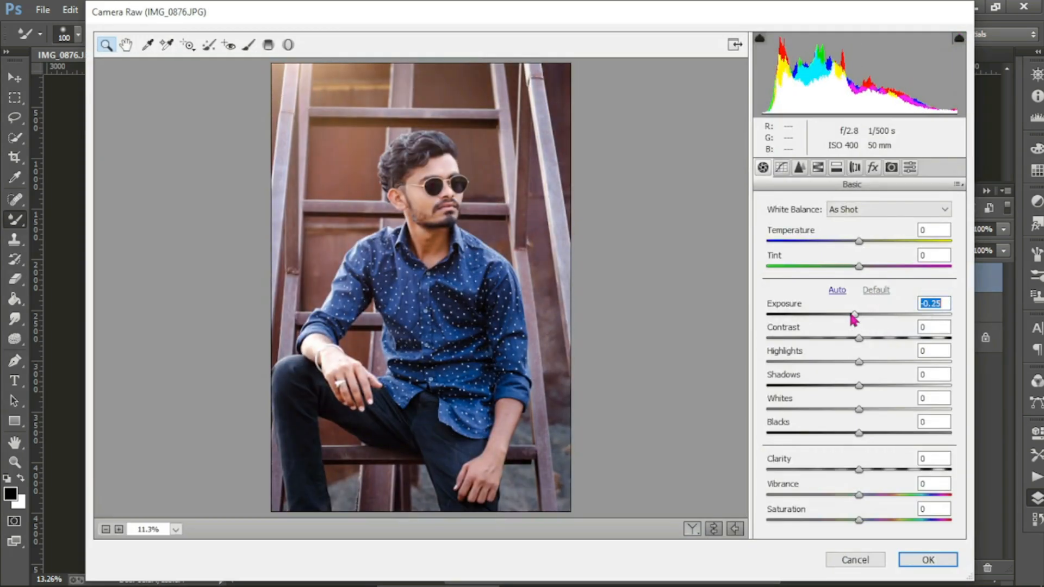
{"action": "left_click_drag", "start_coordinate": [851, 315], "coordinate": [853, 316]}
{"action": "left_click_drag", "start_coordinate": [857, 244], "coordinate": [854, 246]}
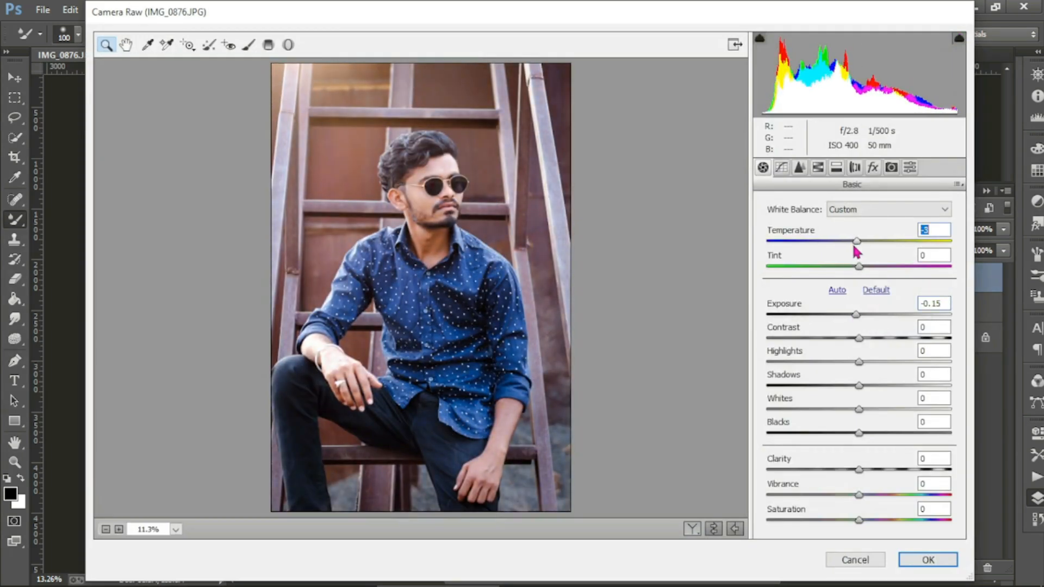
{"action": "left_click", "coordinate": [938, 560]}
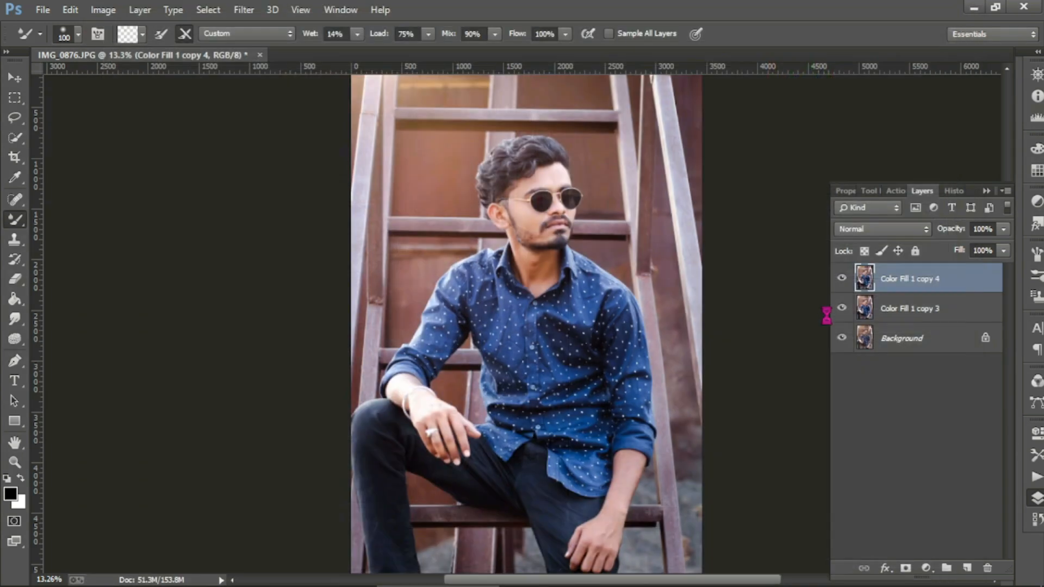
Step: Show Color Fill 1 copy 4 and switch to the Eraser tool
{"action": "left_click", "coordinate": [841, 279]}
{"action": "scroll", "coordinate": [577, 262], "scroll_direction": "up", "scroll_amount": 4}
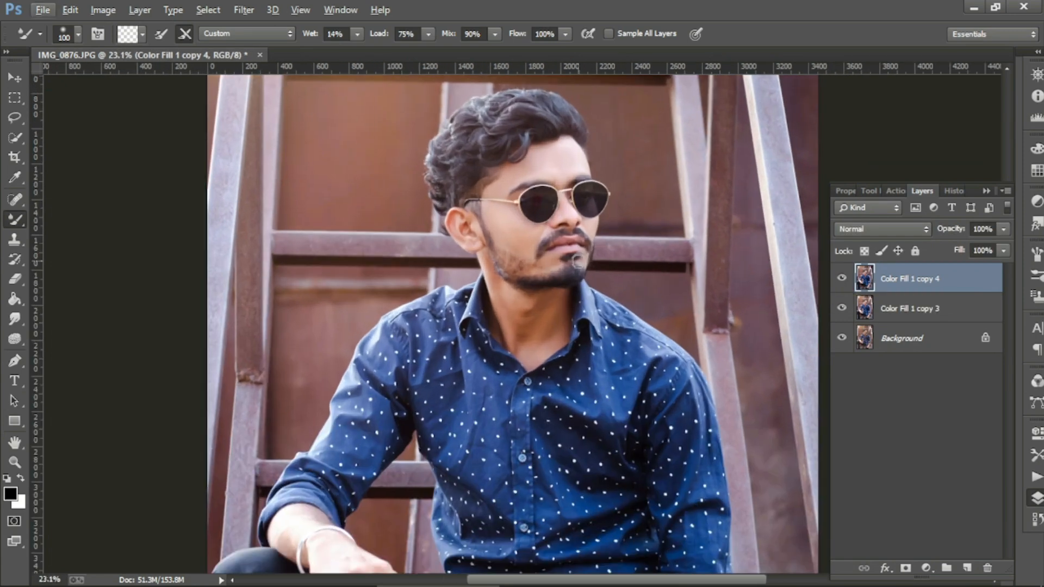
{"action": "scroll", "coordinate": [577, 262], "scroll_direction": "down", "scroll_amount": 5}
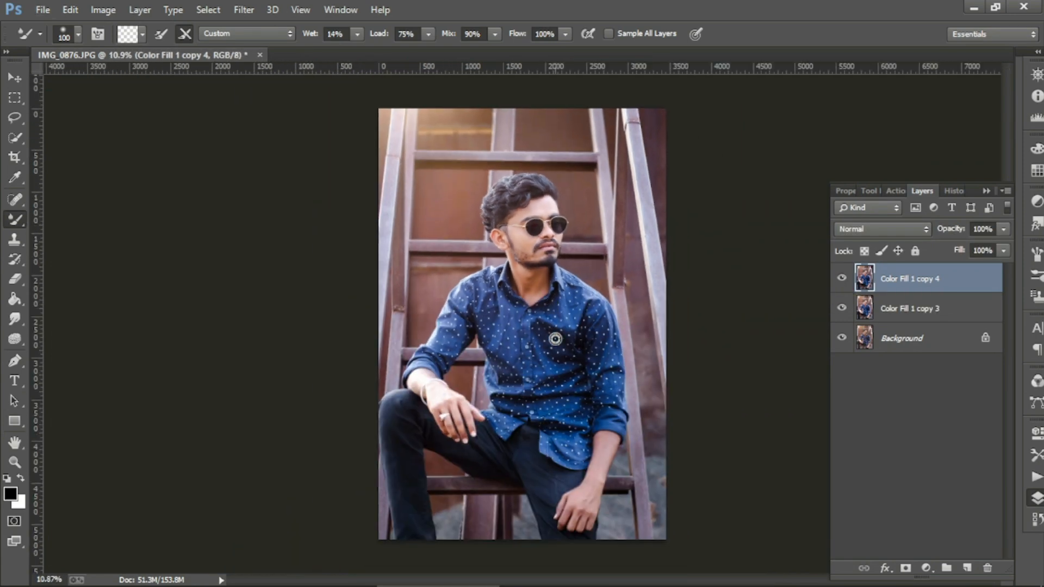
{"action": "scroll", "coordinate": [543, 218], "scroll_direction": "up", "scroll_amount": 1}
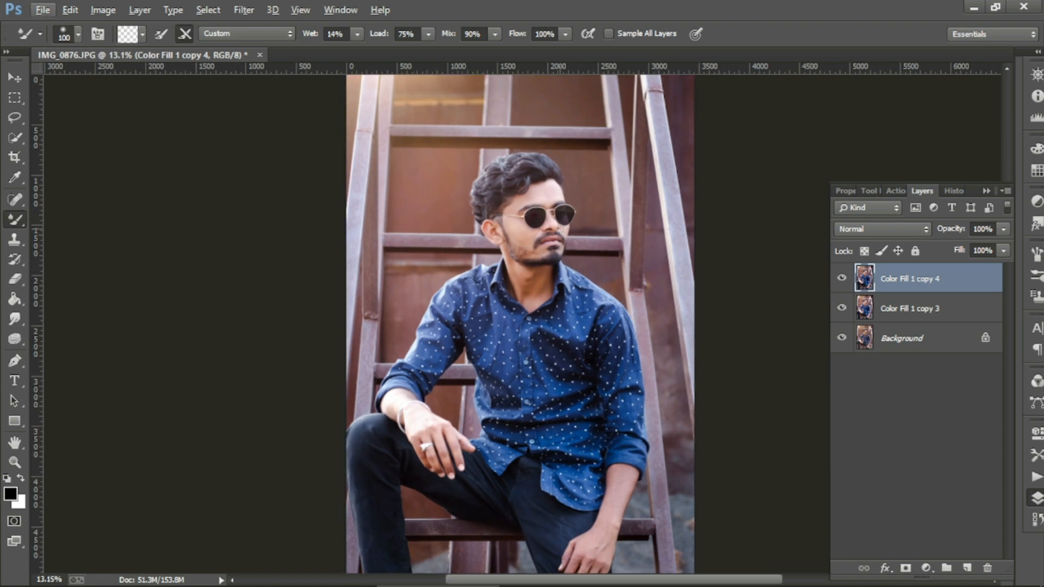
{"action": "scroll", "coordinate": [521, 323], "scroll_direction": "down", "scroll_amount": 1}
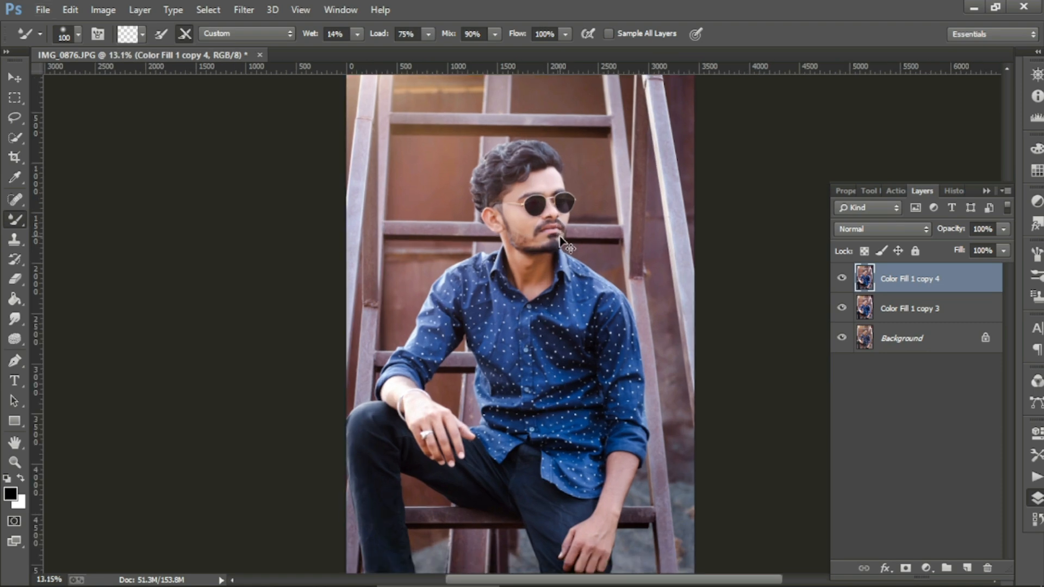
{"action": "key", "text": "e"}
{"action": "scroll", "coordinate": [477, 158], "scroll_direction": "up", "scroll_amount": 6}
Step: Push the top of the hair upward with Liquify's Forward Warp
{"action": "key", "text": "shift+ctrl+x"}
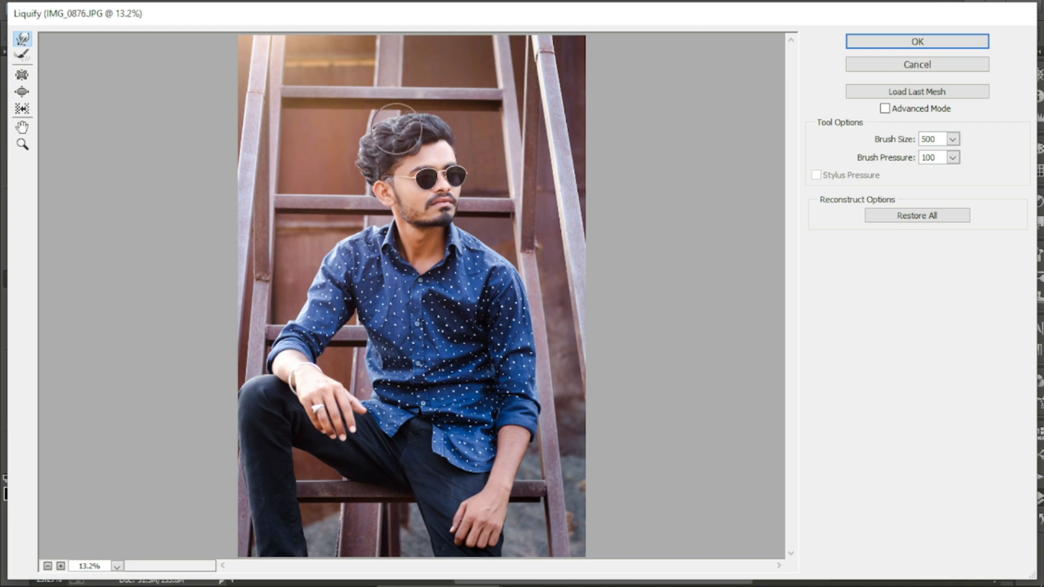
{"action": "left_click_drag", "start_coordinate": [424, 117], "coordinate": [423, 113]}
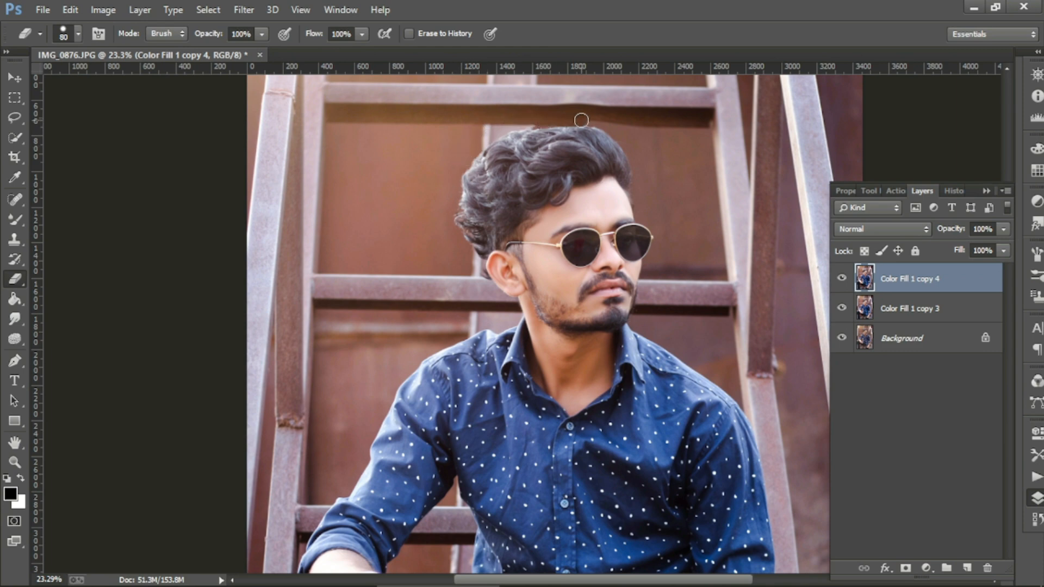
{"action": "scroll", "coordinate": [582, 124], "scroll_direction": "up", "scroll_amount": 2}
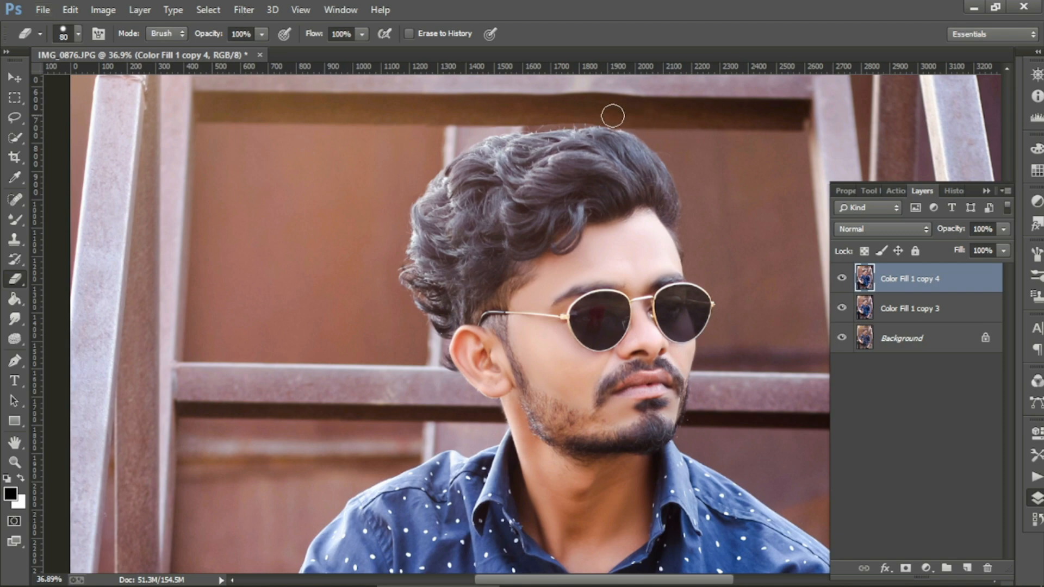
{"action": "scroll", "coordinate": [561, 115], "scroll_direction": "down", "scroll_amount": 4}
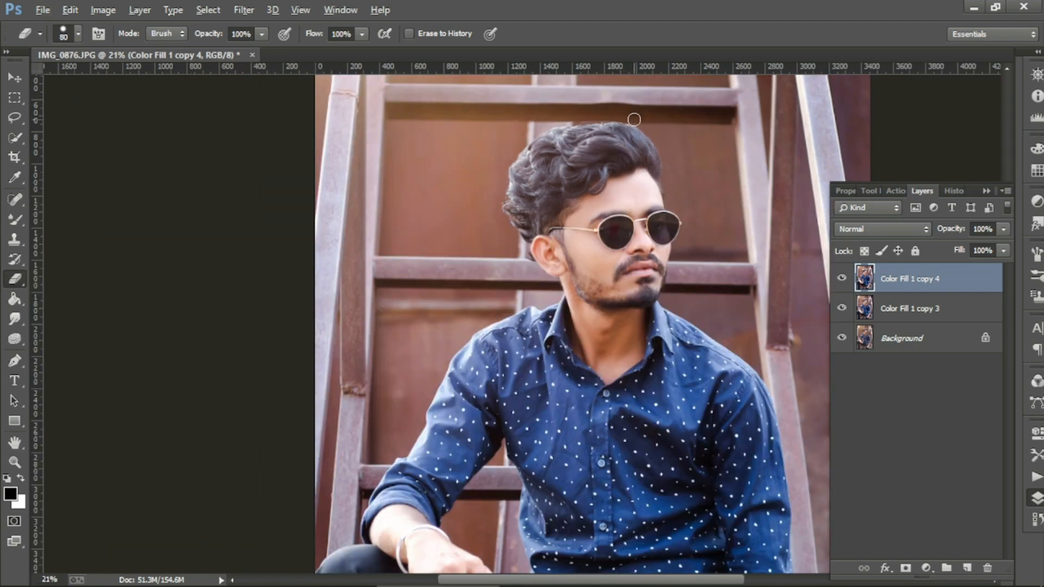
Step: Compare the top layer on and off, then merge Color Fill 1 copy 3 and copy 4
{"action": "left_click", "coordinate": [841, 278]}
{"action": "left_click", "coordinate": [841, 278]}
{"action": "left_click", "coordinate": [841, 278]}
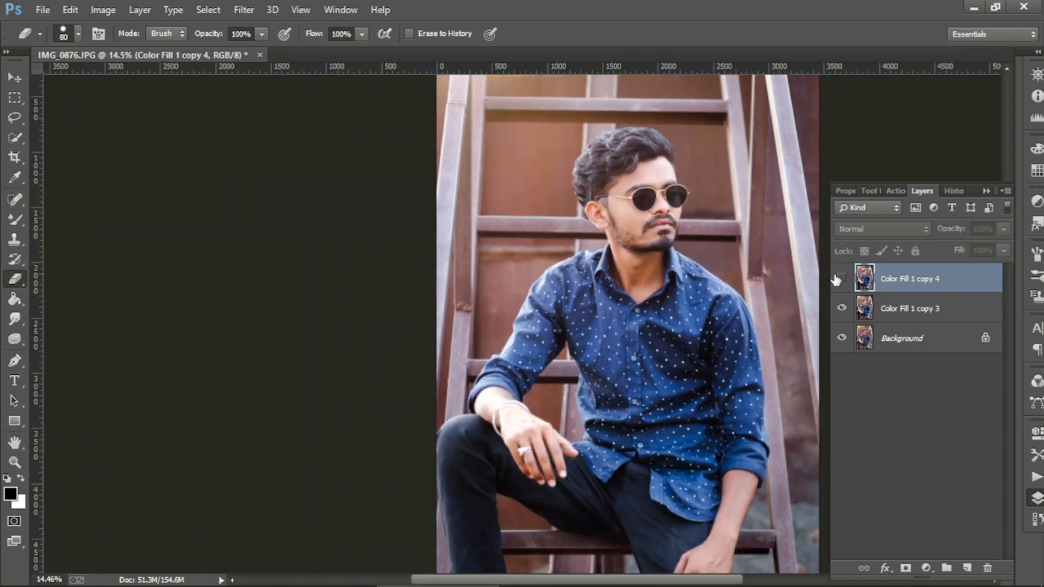
{"action": "left_click", "coordinate": [841, 279]}
{"action": "left_click", "coordinate": [841, 278]}
{"action": "left_click", "coordinate": [841, 278]}
{"action": "left_click", "coordinate": [898, 314], "text": "shift"}
{"action": "right_click", "coordinate": [898, 314]}
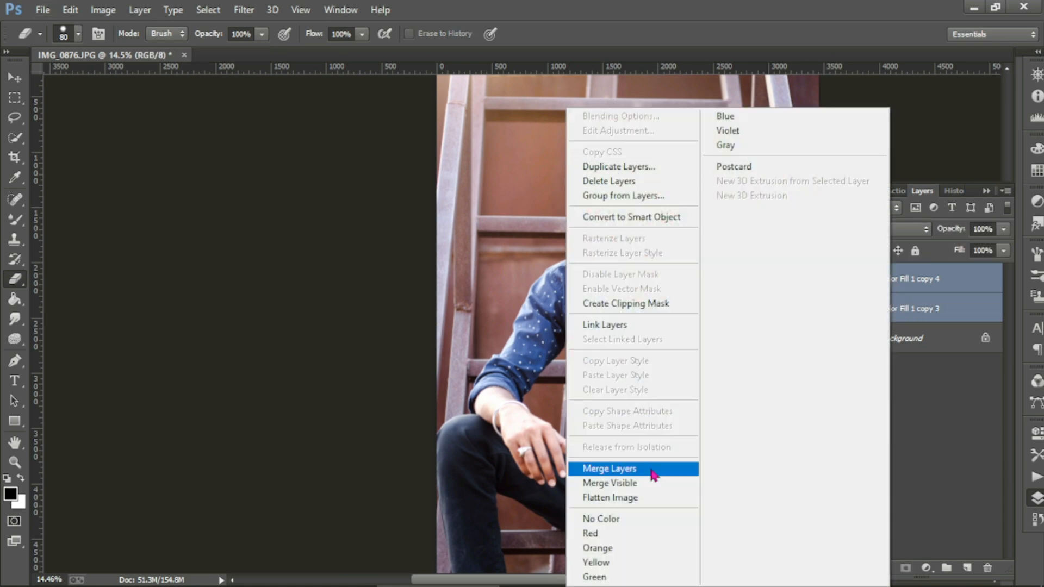
{"action": "left_click", "coordinate": [659, 471]}
Step: Duplicate the merged layer as Color Fill 1 copy 5
{"action": "right_click", "coordinate": [899, 288]}
{"action": "left_click", "coordinate": [614, 163]}
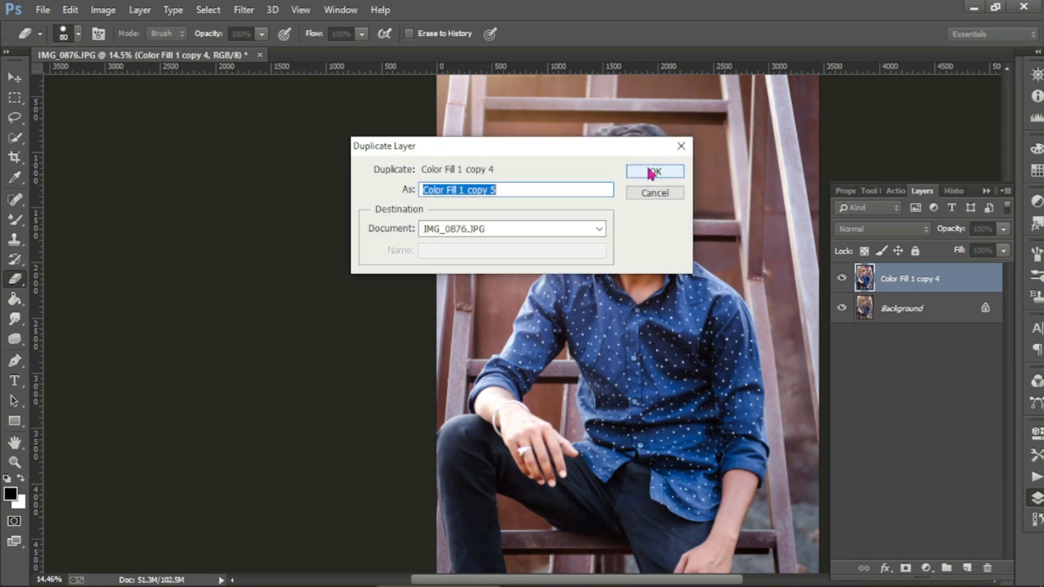
{"action": "left_click", "coordinate": [656, 170]}
{"action": "scroll", "coordinate": [703, 229], "scroll_direction": "down", "scroll_amount": 2}
{"action": "scroll", "coordinate": [703, 229], "scroll_direction": "up", "scroll_amount": 1}
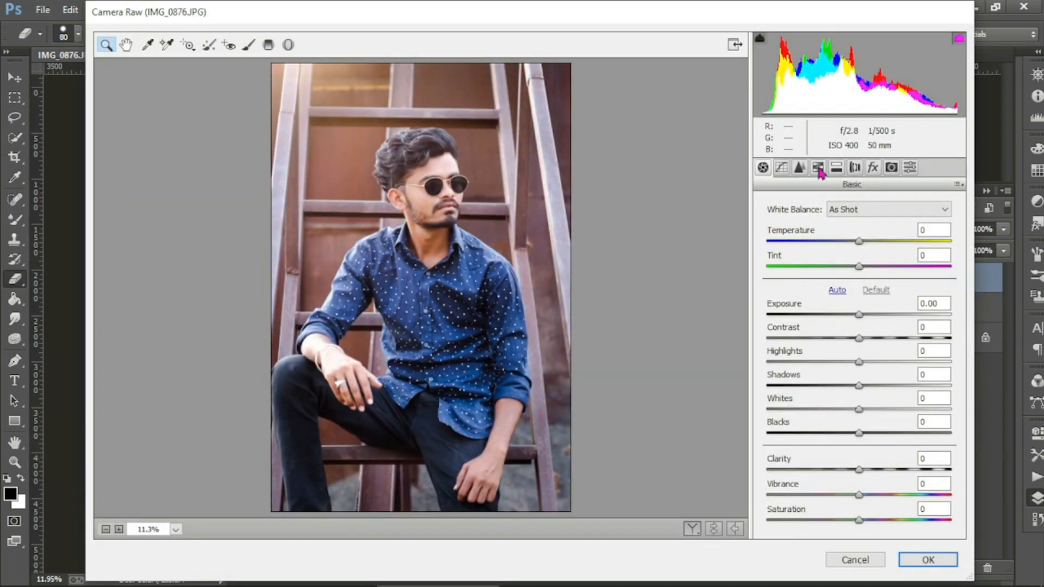
Step: Shift colour hues, boost purple saturation, and darken magenta and orange luminance in HSL
{"action": "left_click", "coordinate": [818, 167]}
{"action": "mouse_move", "coordinate": [859, 301]}
{"action": "left_mouse_down"}
{"action": "mouse_move", "coordinate": [823, 303]}
{"action": "mouse_move", "coordinate": [861, 315]}
{"action": "left_mouse_up"}
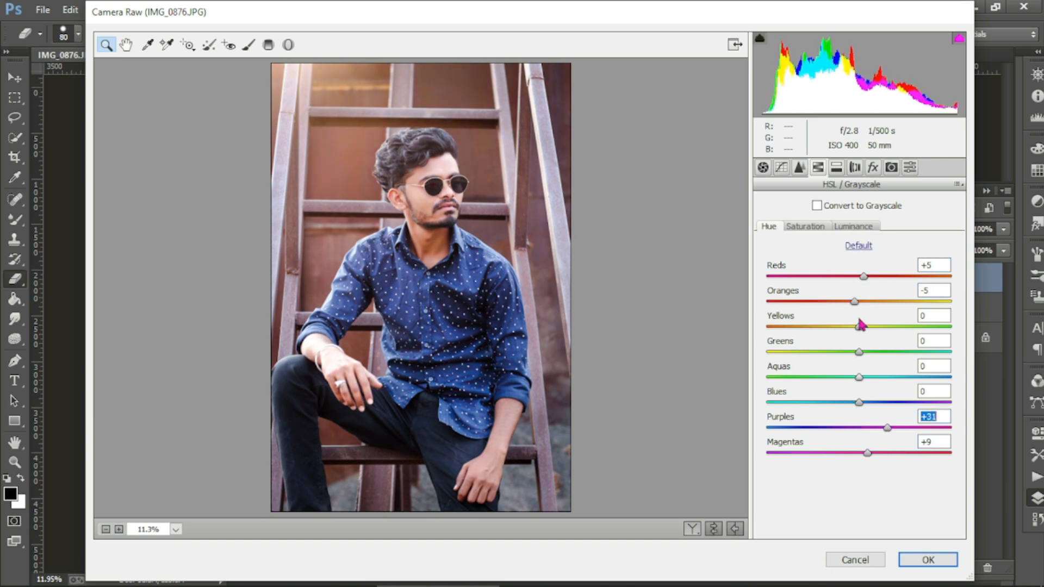
{"action": "left_click", "coordinate": [814, 228]}
{"action": "left_click_drag", "start_coordinate": [859, 431], "coordinate": [822, 452]}
{"action": "left_click", "coordinate": [854, 226]}
{"action": "mouse_move", "coordinate": [859, 301]}
{"action": "left_mouse_down"}
{"action": "mouse_move", "coordinate": [850, 302]}
{"action": "mouse_move", "coordinate": [860, 322]}
{"action": "left_mouse_up"}
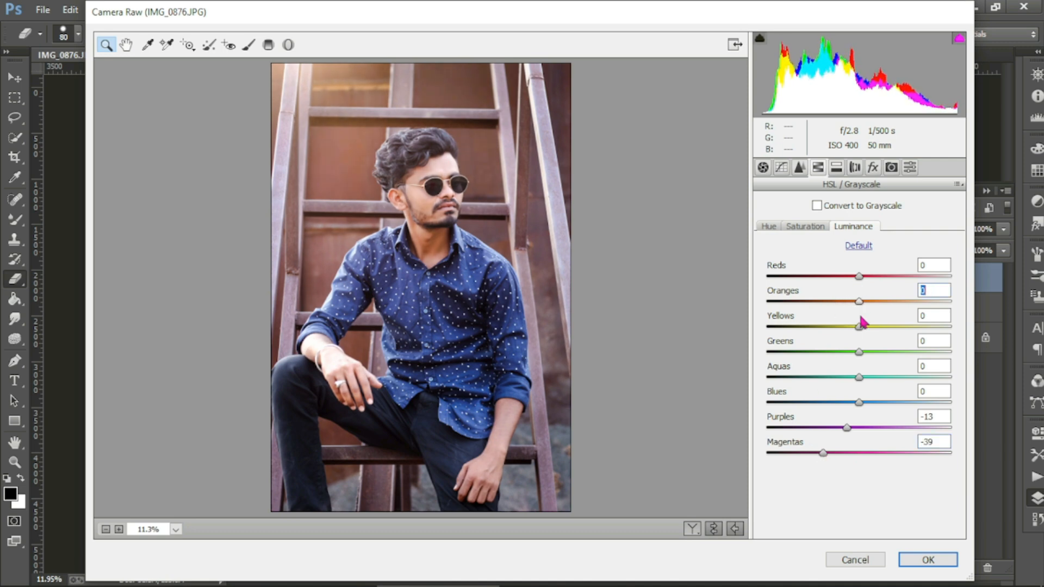
{"action": "left_click", "coordinate": [812, 226]}
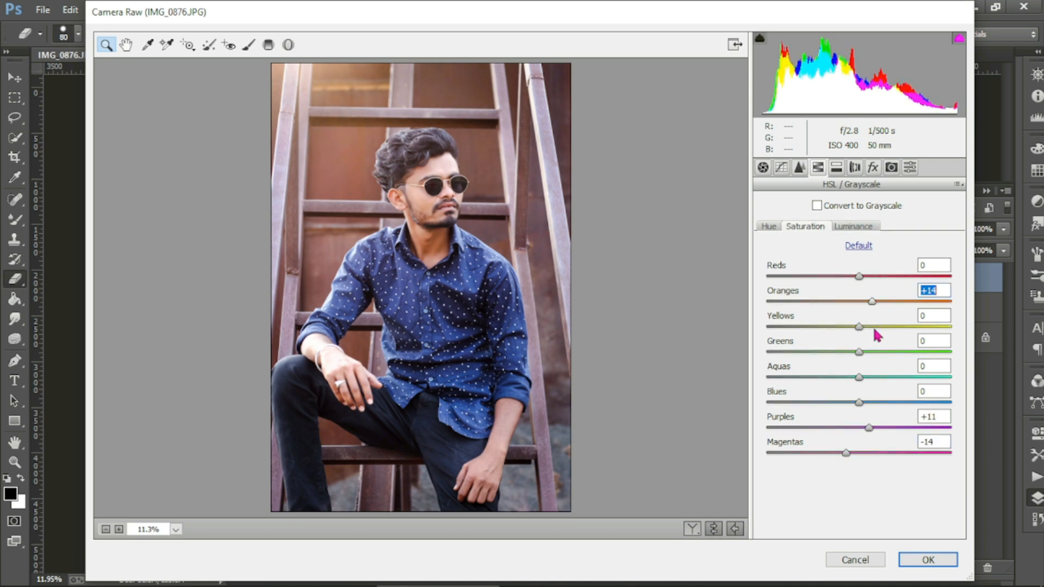
Step: Add a -28 post-crop vignette with Feather 67 and apply the grade
{"action": "left_click", "coordinate": [872, 167]}
{"action": "left_click_drag", "start_coordinate": [859, 365], "coordinate": [841, 416]}
{"action": "left_click_drag", "start_coordinate": [859, 440], "coordinate": [890, 440]}
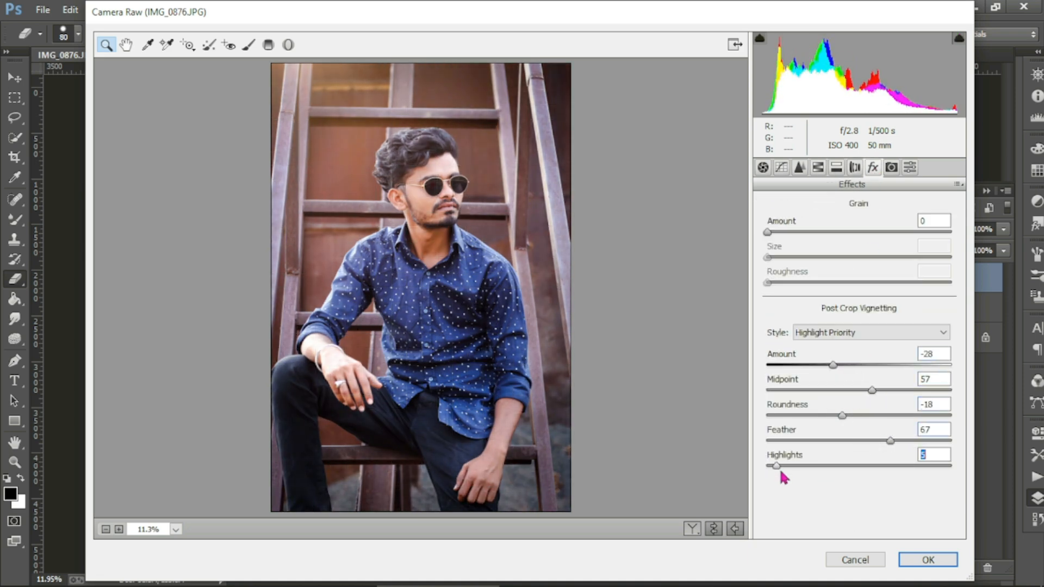
{"action": "left_click", "coordinate": [942, 558]}
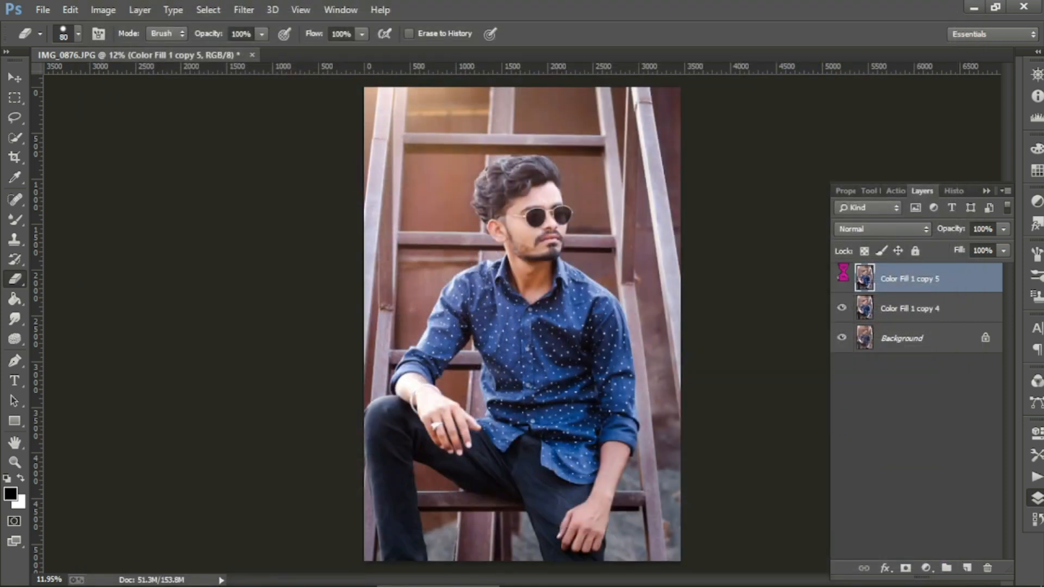
Step: Set Exposure -0.05, Temperature -4 and Tint -11 in Camera Raw, then apply
{"action": "left_click", "coordinate": [844, 279]}
{"action": "left_click", "coordinate": [844, 278]}
{"action": "left_click", "coordinate": [844, 278]}
{"action": "left_click", "coordinate": [844, 278]}
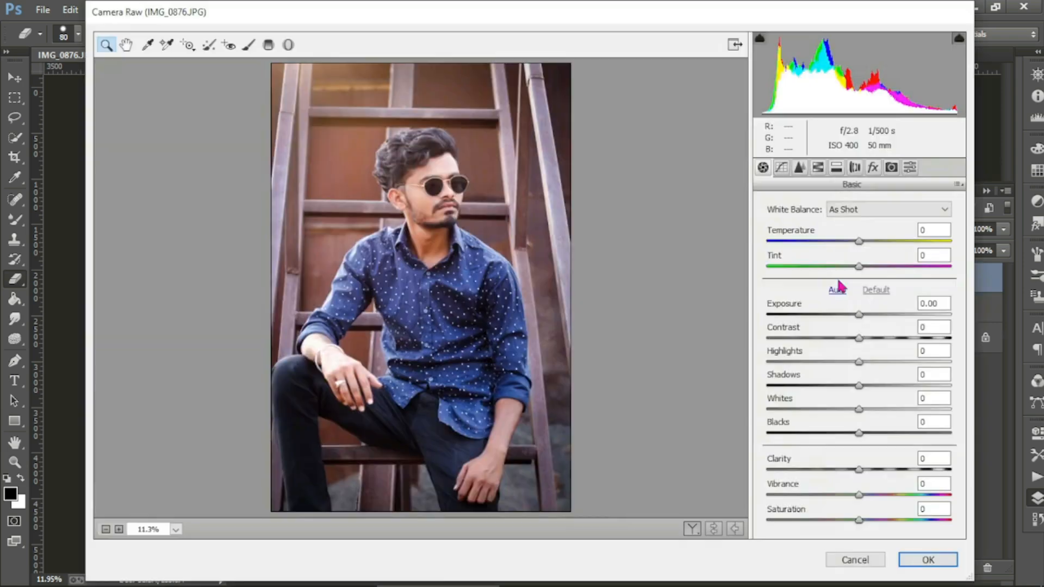
{"action": "left_click_drag", "start_coordinate": [852, 317], "coordinate": [855, 318]}
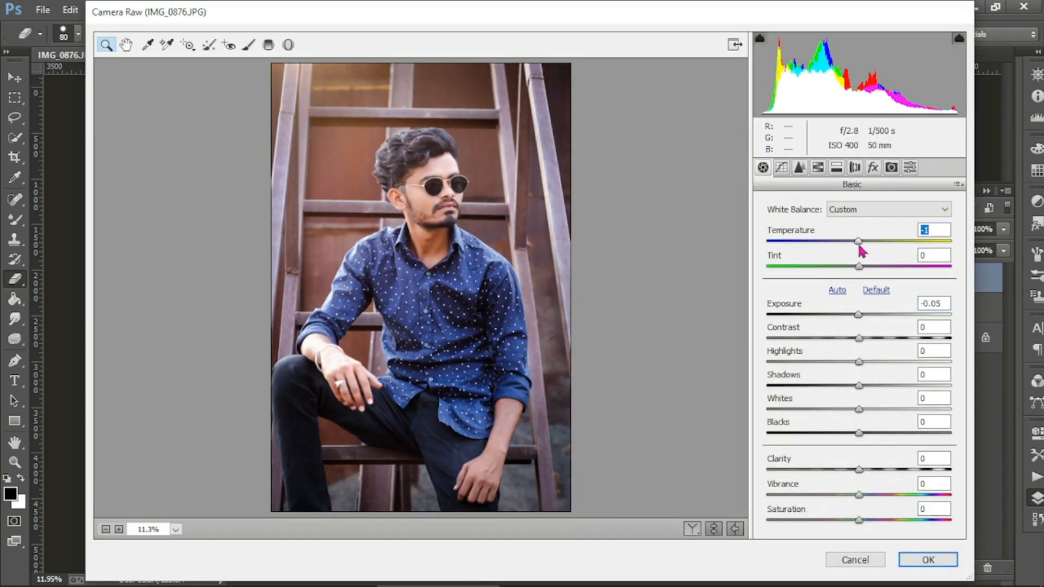
{"action": "left_click_drag", "start_coordinate": [860, 251], "coordinate": [857, 251]}
{"action": "left_click_drag", "start_coordinate": [858, 266], "coordinate": [851, 274]}
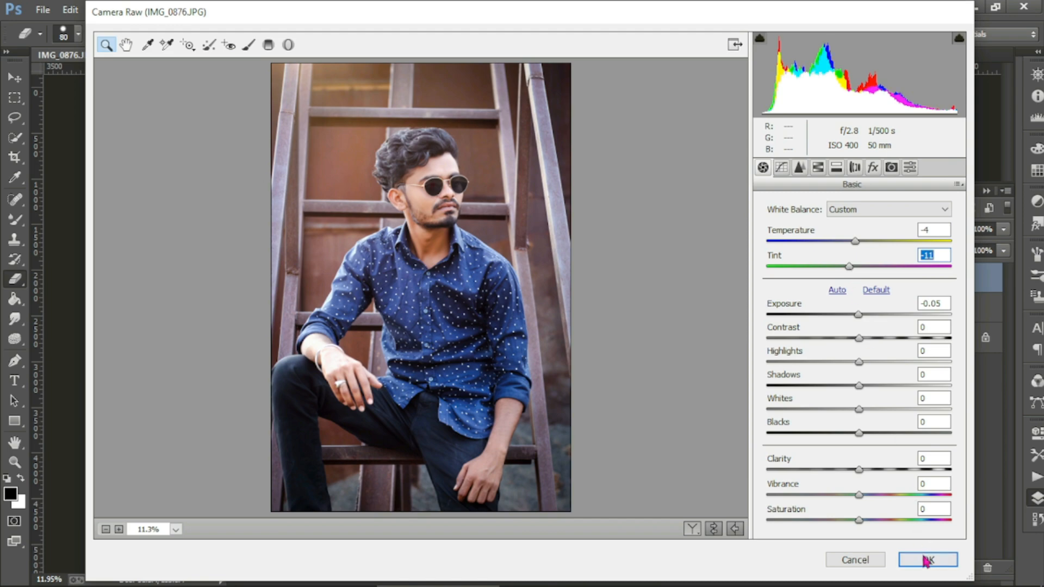
{"action": "left_click", "coordinate": [927, 560]}
Step: Toggle the graded top layer to compare the image with and without the grade
{"action": "left_click", "coordinate": [837, 287]}
{"action": "left_click", "coordinate": [837, 287]}
{"action": "left_click", "coordinate": [837, 287]}
{"action": "left_click", "coordinate": [837, 287]}
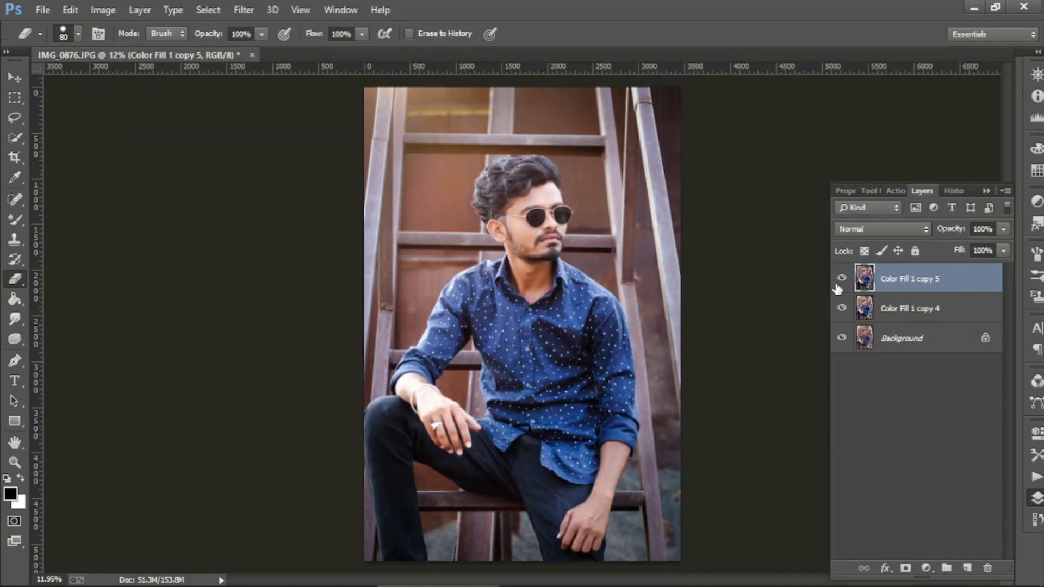
{"action": "left_click", "coordinate": [837, 287]}
{"action": "scroll", "coordinate": [545, 251], "scroll_direction": "up", "scroll_amount": 11}
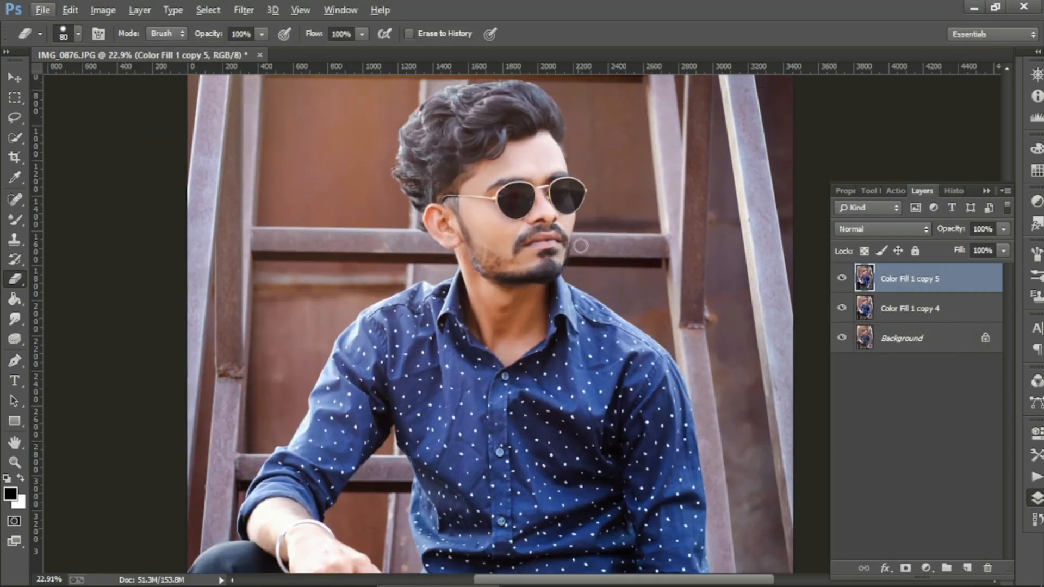
{"action": "scroll", "coordinate": [473, 275], "scroll_direction": "down", "scroll_amount": 5}
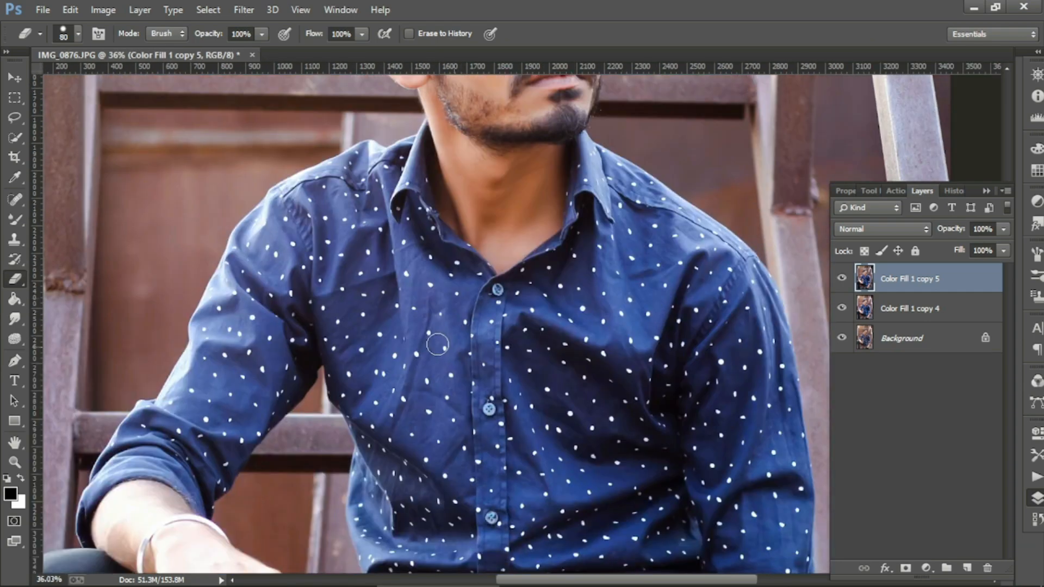
{"action": "scroll", "coordinate": [496, 338], "scroll_direction": "down", "scroll_amount": 6}
{"action": "scroll", "coordinate": [496, 338], "scroll_direction": "down", "scroll_amount": 3}
{"action": "scroll", "coordinate": [497, 326], "scroll_direction": "up", "scroll_amount": 1}
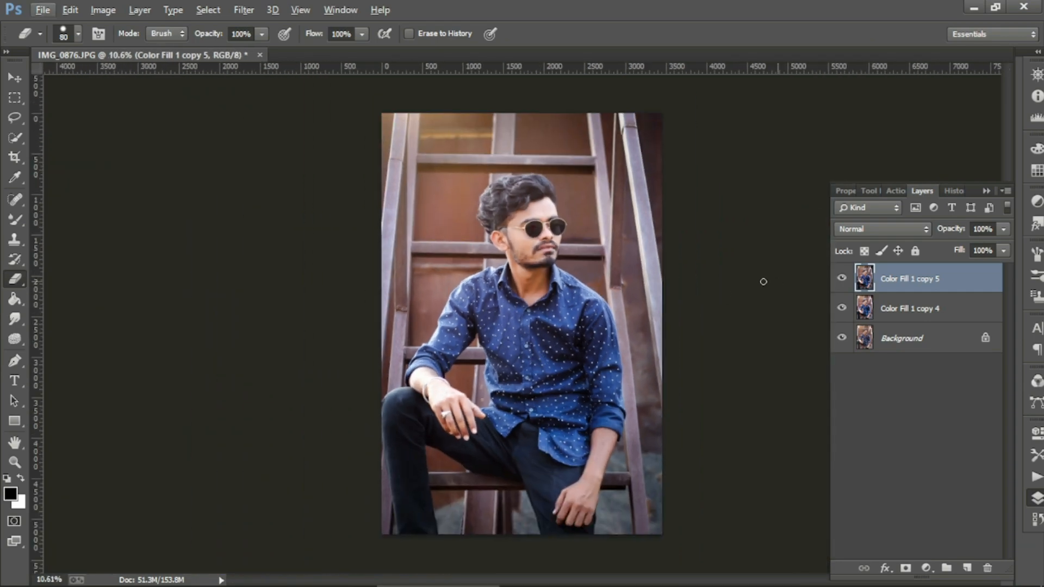
{"action": "scroll", "coordinate": [496, 199], "scroll_direction": "up", "scroll_amount": 2}
Step: On a new layer, paint faint darkening brush strokes over the hair
{"action": "left_click", "coordinate": [967, 567]}
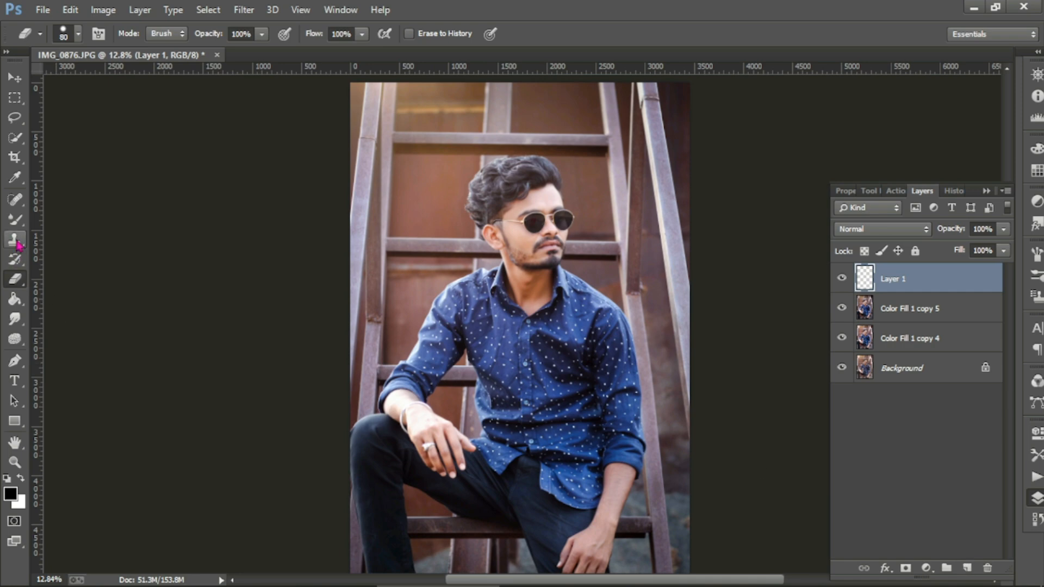
{"action": "right_click", "coordinate": [14, 219]}
{"action": "left_click", "coordinate": [54, 212]}
{"action": "scroll", "coordinate": [509, 139], "scroll_direction": "up", "scroll_amount": 3}
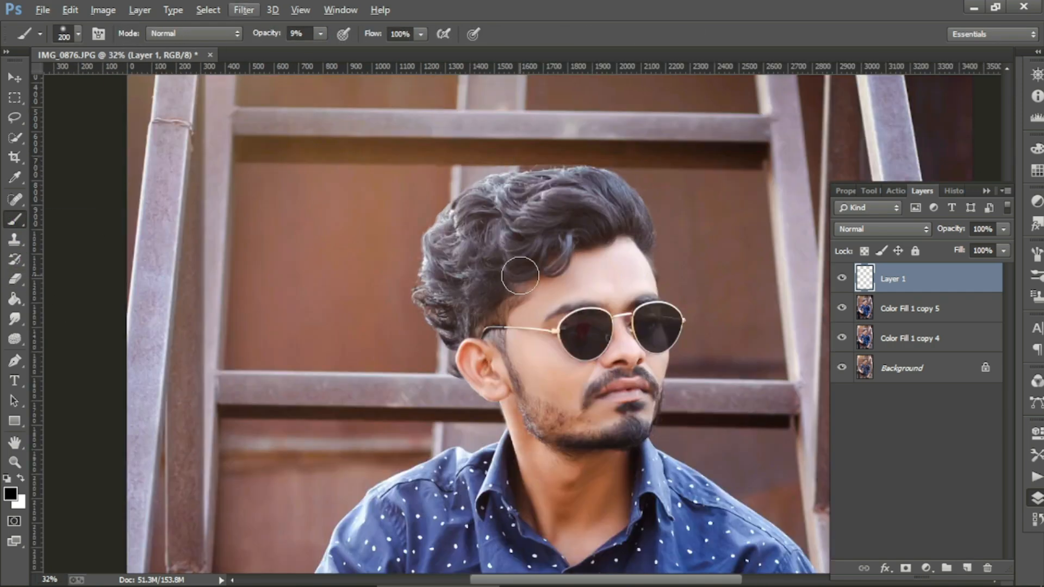
{"action": "left_click_drag", "start_coordinate": [523, 220], "coordinate": [459, 284]}
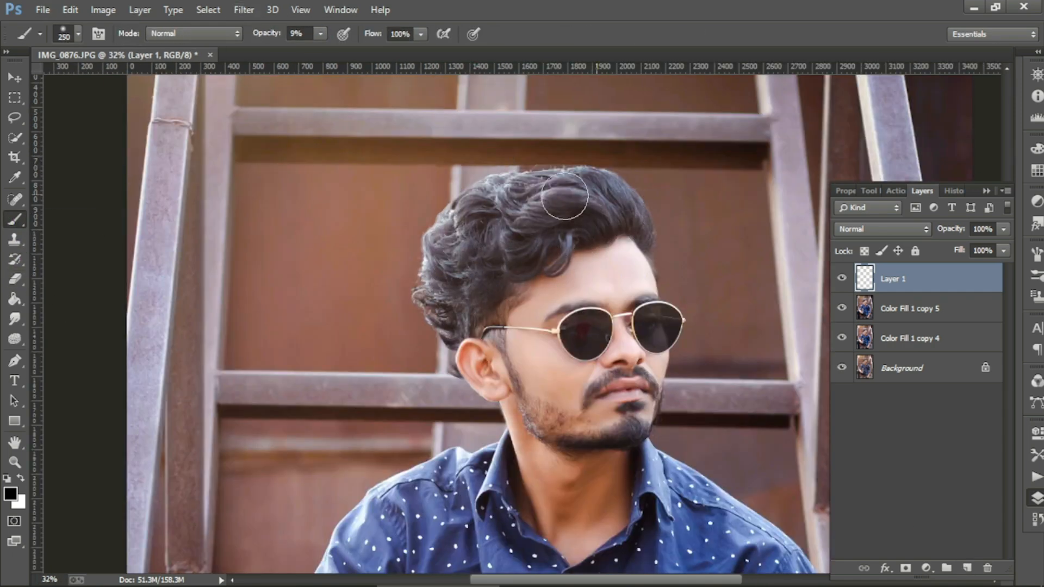
{"action": "mouse_move", "coordinate": [564, 196]}
{"action": "left_mouse_down"}
{"action": "mouse_move", "coordinate": [498, 193]}
{"action": "mouse_move", "coordinate": [454, 231]}
{"action": "mouse_move", "coordinate": [438, 305]}
{"action": "left_mouse_up"}
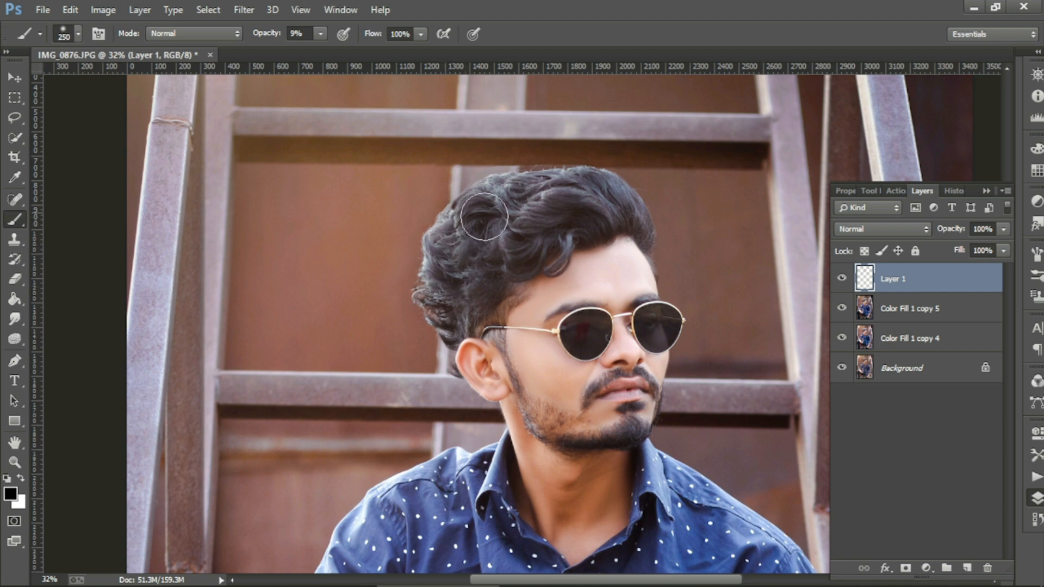
{"action": "scroll", "coordinate": [643, 247], "scroll_direction": "down", "scroll_amount": 1}
Step: Lower the hair-darkening layer's opacity to about 56%
{"action": "left_click", "coordinate": [842, 278]}
{"action": "left_click", "coordinate": [842, 278]}
{"action": "left_click", "coordinate": [842, 278]}
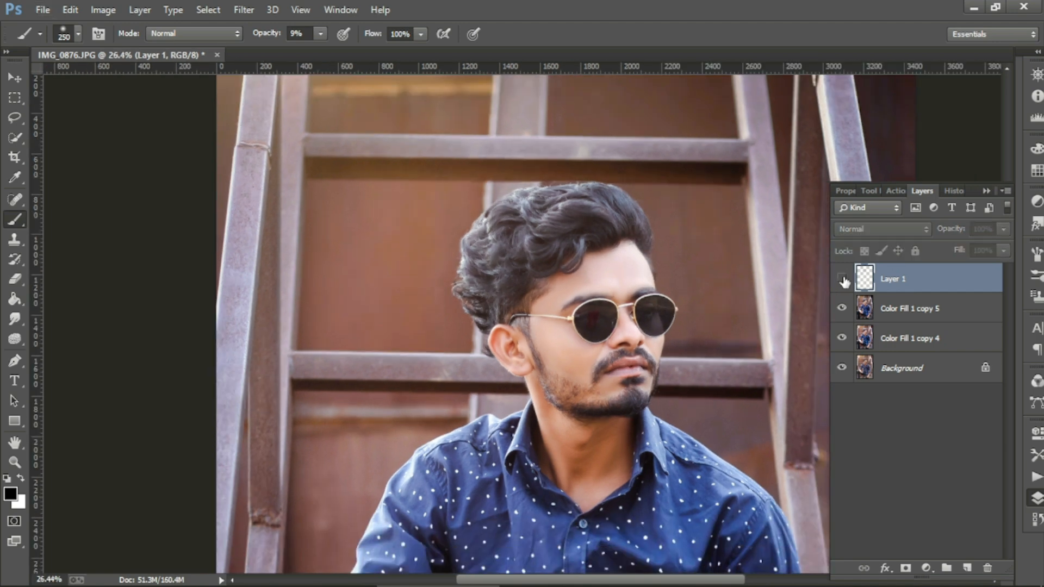
{"action": "left_click", "coordinate": [841, 278]}
{"action": "left_click", "coordinate": [1003, 228]}
{"action": "left_click_drag", "start_coordinate": [1003, 247], "coordinate": [992, 249]}
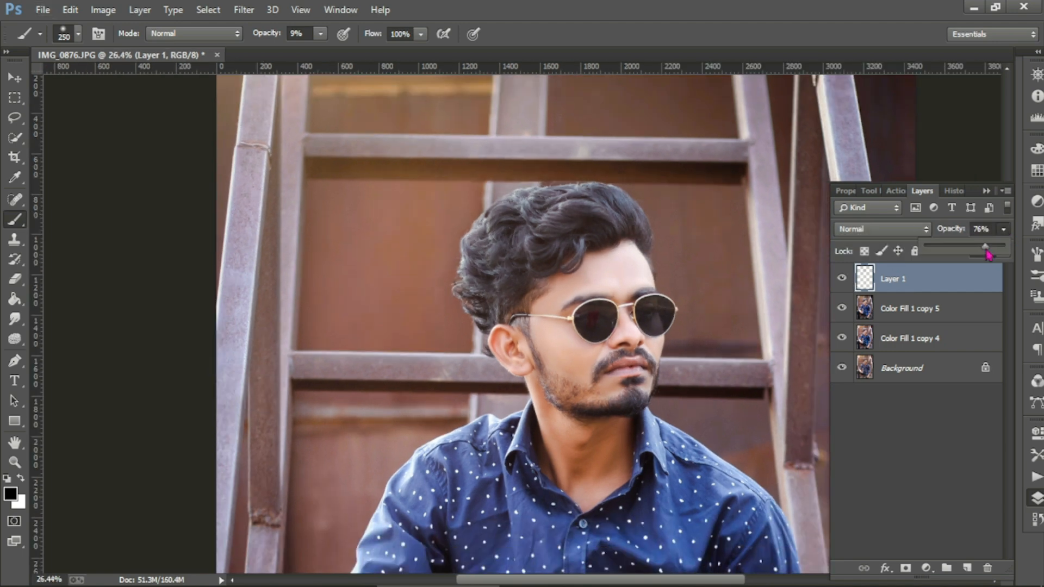
{"action": "scroll", "coordinate": [817, 302], "scroll_direction": "down", "scroll_amount": 3}
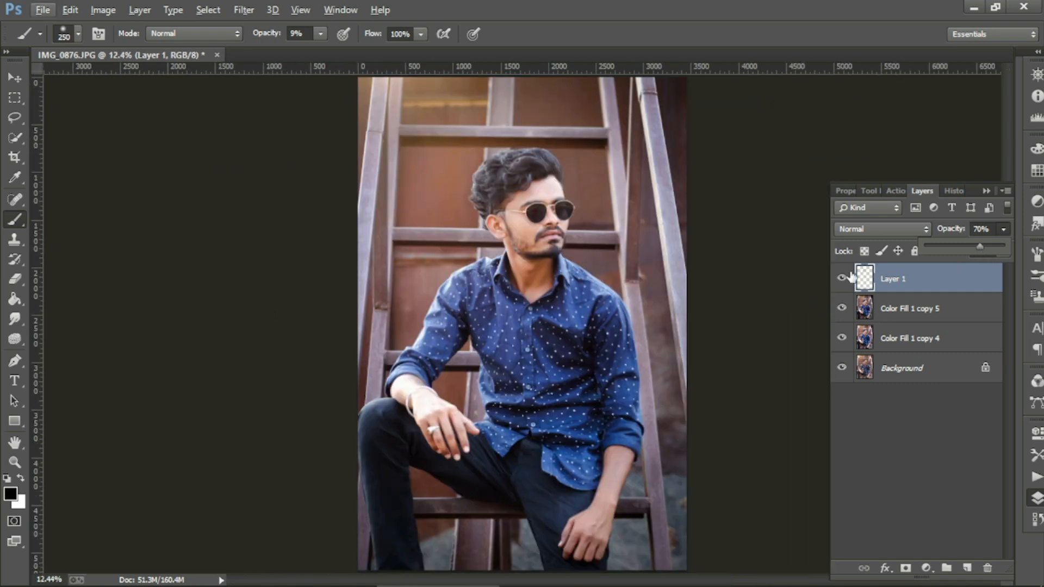
{"action": "left_click", "coordinate": [843, 278]}
{"action": "left_click", "coordinate": [844, 278]}
{"action": "left_click", "coordinate": [1003, 229]}
{"action": "left_click_drag", "start_coordinate": [984, 248], "coordinate": [977, 250]}
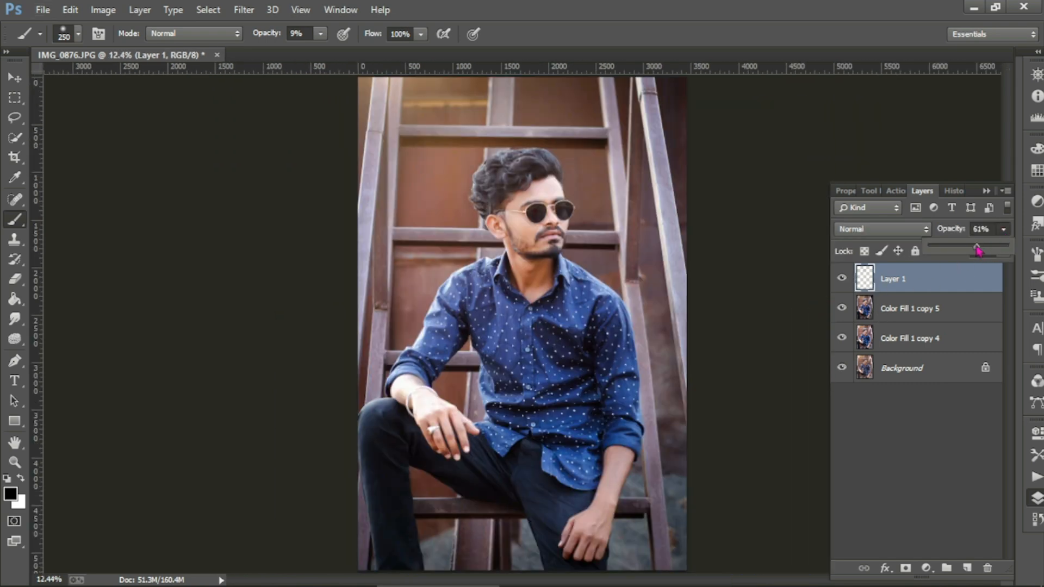
Step: Merge the hair layer into Color Fill 1 copy 5 and compare the result
{"action": "right_click", "coordinate": [942, 310]}
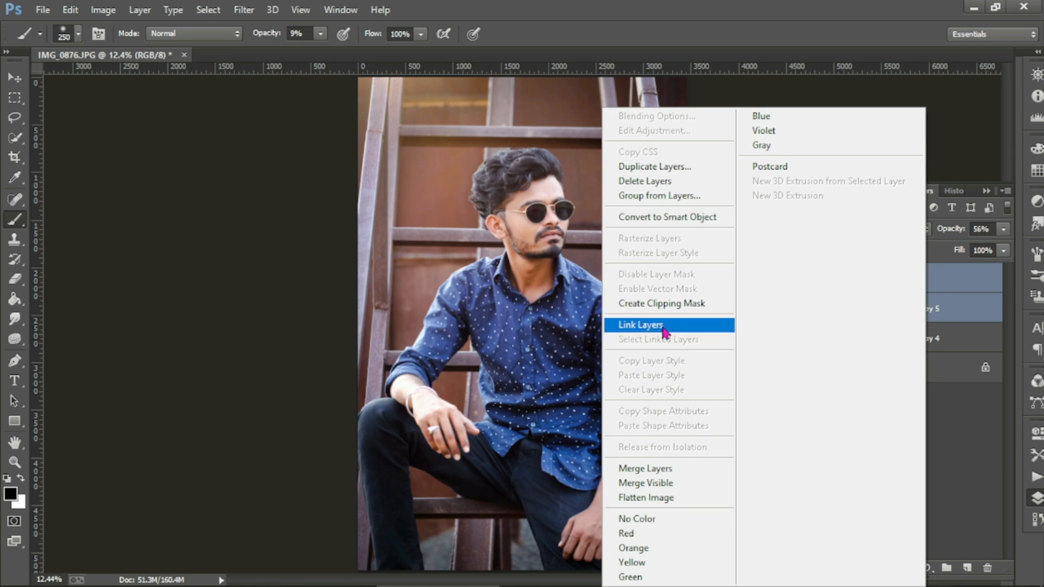
{"action": "left_click", "coordinate": [669, 467]}
{"action": "left_click", "coordinate": [840, 275]}
{"action": "left_click", "coordinate": [839, 274]}
{"action": "scroll", "coordinate": [622, 234], "scroll_direction": "down", "scroll_amount": 2}
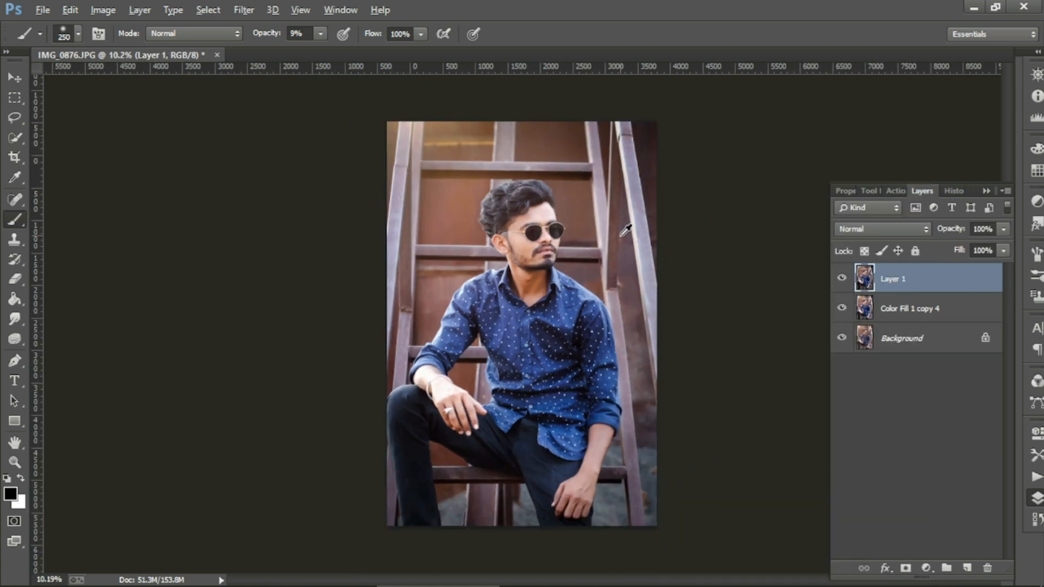
Step: Switch to the Quick Selection tool and duplicate Layer 1 as Layer 1 copy
{"action": "scroll", "coordinate": [604, 284], "scroll_direction": "up", "scroll_amount": 2}
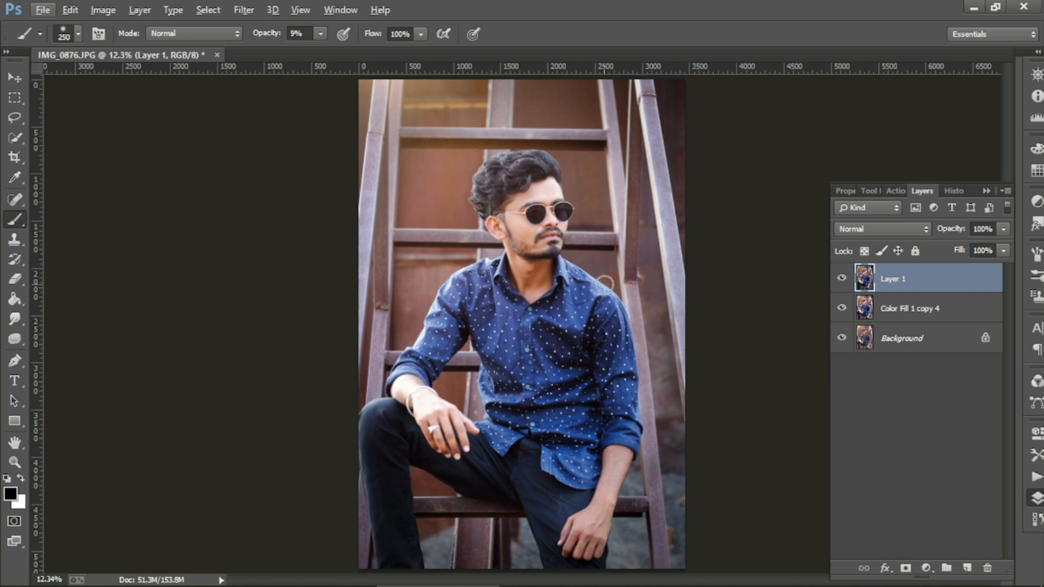
{"action": "right_click", "coordinate": [15, 137]}
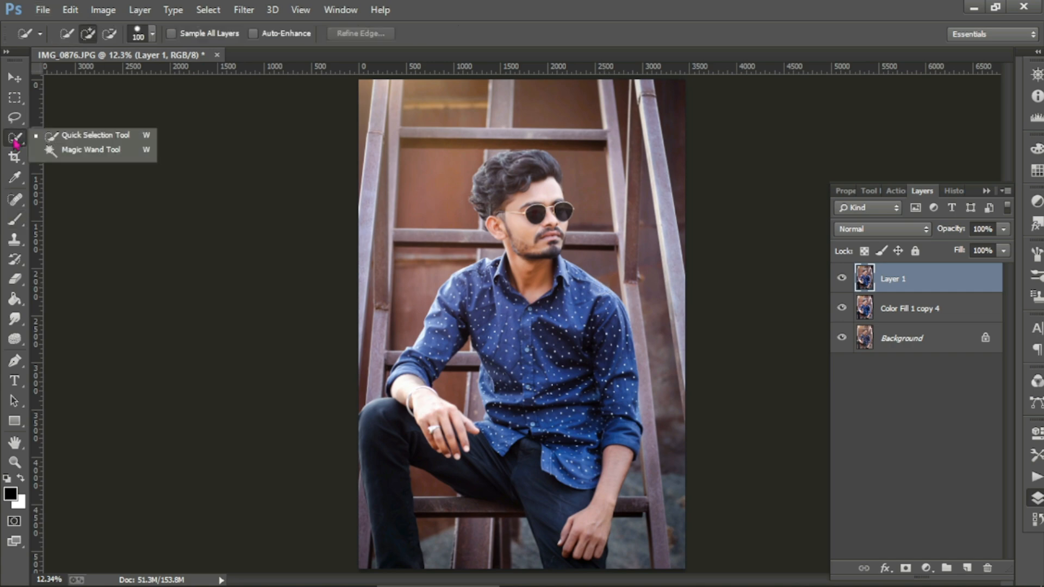
{"action": "left_click", "coordinate": [63, 137]}
{"action": "right_click", "coordinate": [896, 281]}
{"action": "left_click", "coordinate": [634, 168]}
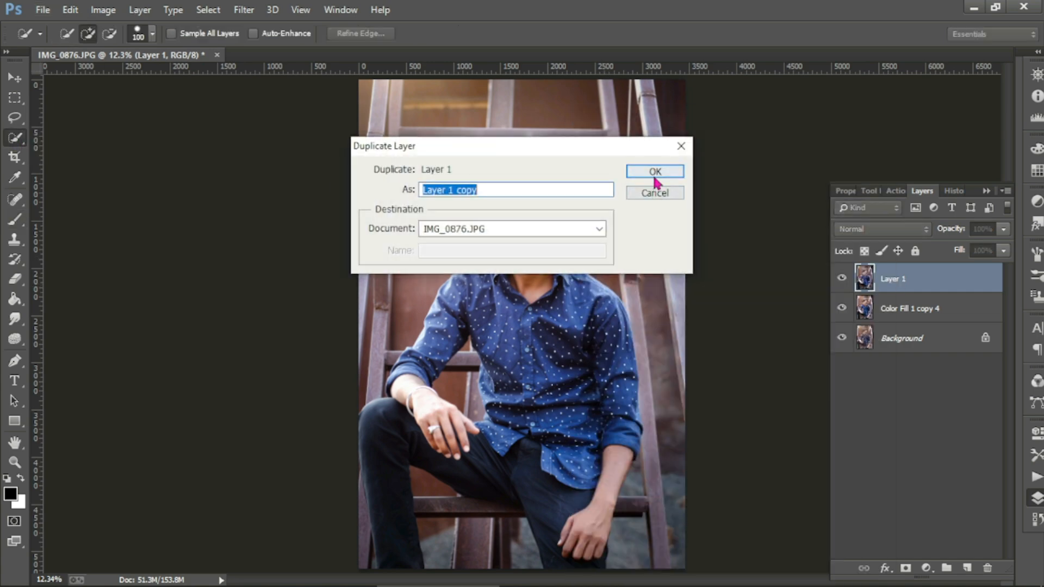
{"action": "left_click", "coordinate": [659, 175]}
Step: Select the shirt front and right collar, excluding the stray chin area and bare forearm
{"action": "left_click", "coordinate": [470, 285]}
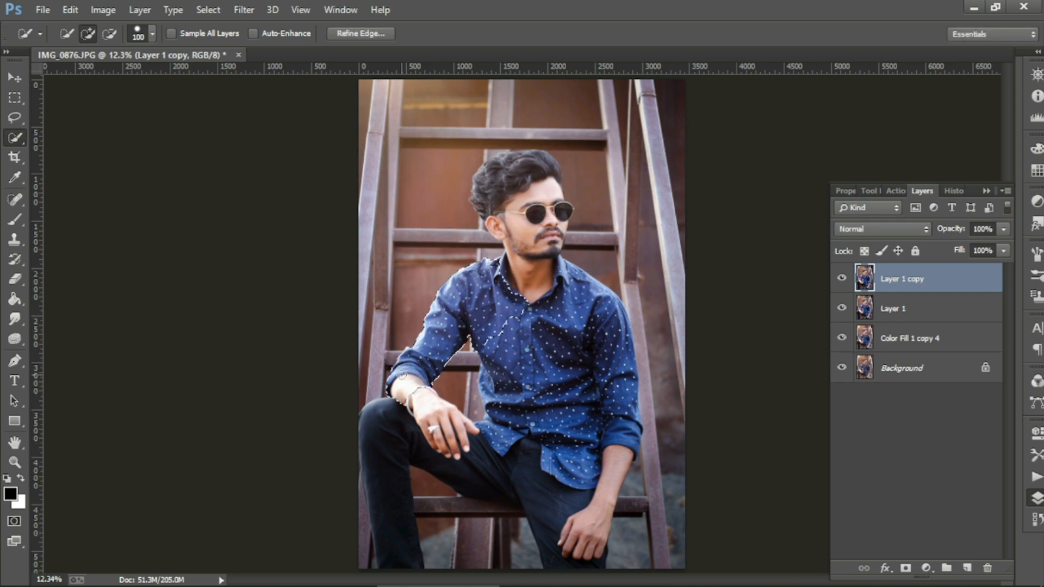
{"action": "mouse_move", "coordinate": [402, 376]}
{"action": "left_mouse_down"}
{"action": "mouse_move", "coordinate": [509, 385]}
{"action": "mouse_move", "coordinate": [500, 440]}
{"action": "mouse_move", "coordinate": [489, 393]}
{"action": "mouse_move", "coordinate": [562, 362]}
{"action": "mouse_move", "coordinate": [575, 268]}
{"action": "mouse_move", "coordinate": [563, 285]}
{"action": "mouse_move", "coordinate": [625, 416]}
{"action": "left_mouse_up"}
{"action": "scroll", "coordinate": [593, 315], "scroll_direction": "up", "scroll_amount": 4}
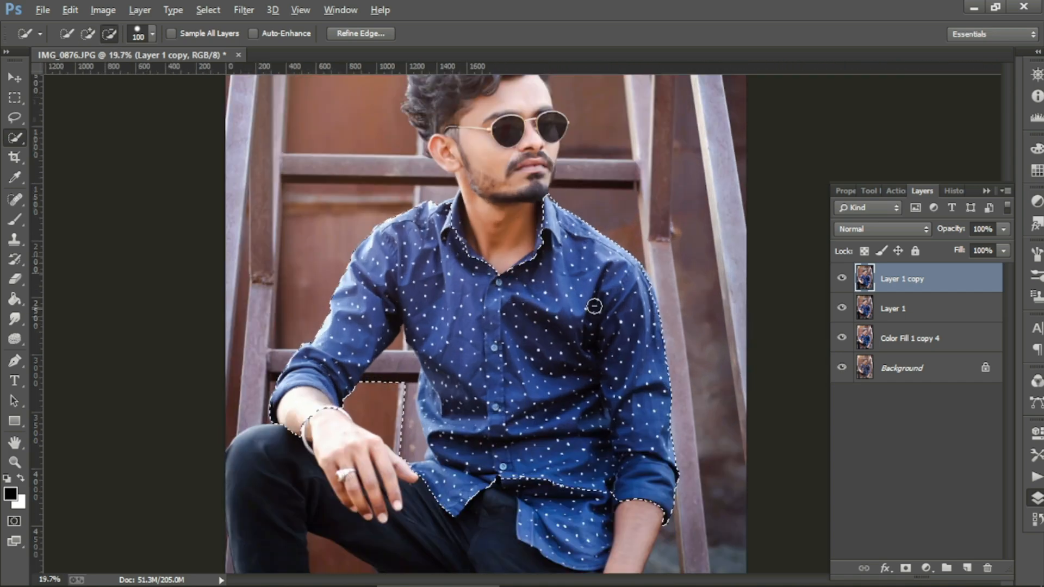
{"action": "scroll", "coordinate": [594, 306], "scroll_direction": "up", "scroll_amount": 2}
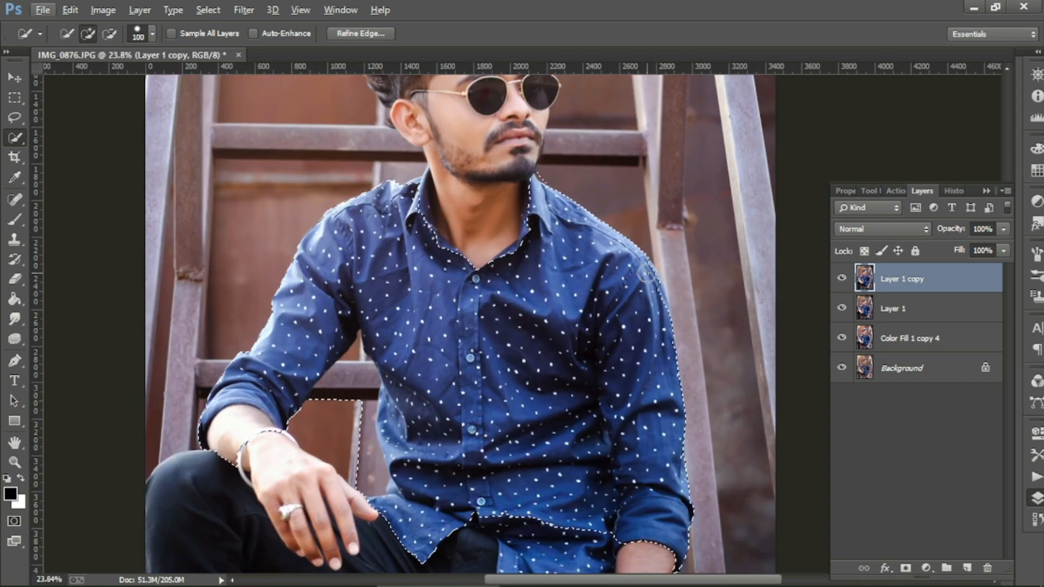
{"action": "left_click", "coordinate": [548, 168], "text": "alt"}
{"action": "mouse_move", "coordinate": [527, 212]}
{"action": "left_mouse_down"}
{"action": "mouse_move", "coordinate": [525, 241]}
{"action": "mouse_move", "coordinate": [491, 268]}
{"action": "mouse_move", "coordinate": [448, 254]}
{"action": "mouse_move", "coordinate": [500, 257]}
{"action": "mouse_move", "coordinate": [443, 249]}
{"action": "mouse_move", "coordinate": [422, 179]}
{"action": "left_mouse_up"}
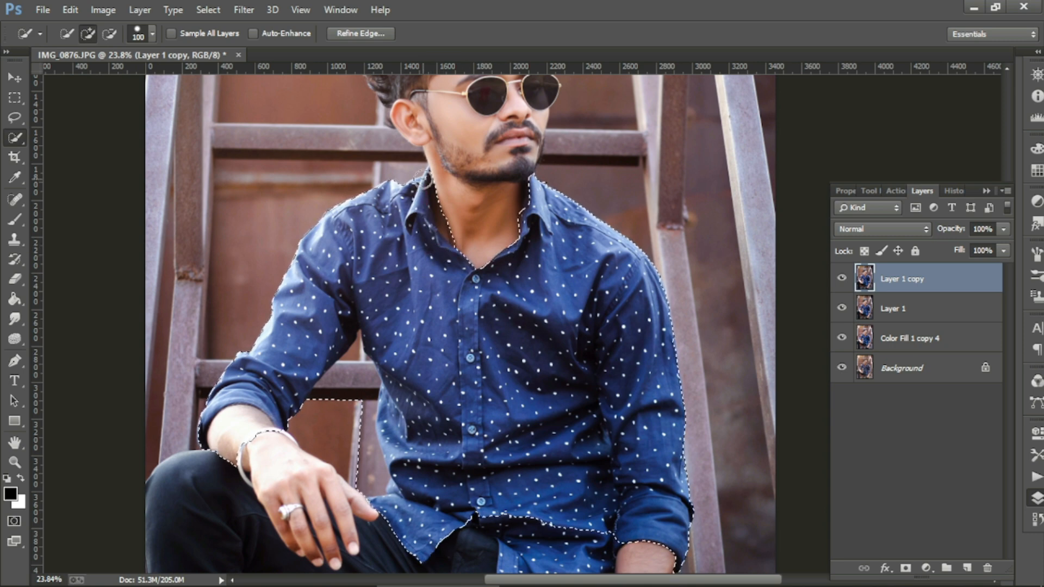
{"action": "scroll", "coordinate": [332, 231], "scroll_direction": "down", "scroll_amount": 1}
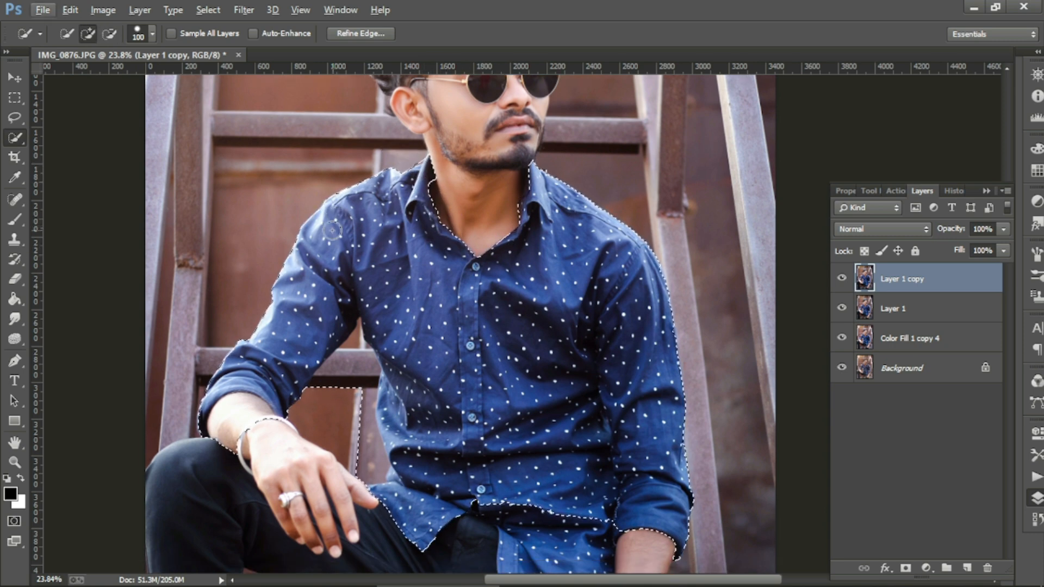
{"action": "scroll", "coordinate": [332, 230], "scroll_direction": "down", "scroll_amount": 3}
{"action": "left_click", "coordinate": [250, 377], "text": "alt"}
{"action": "left_click", "coordinate": [230, 375], "text": "alt"}
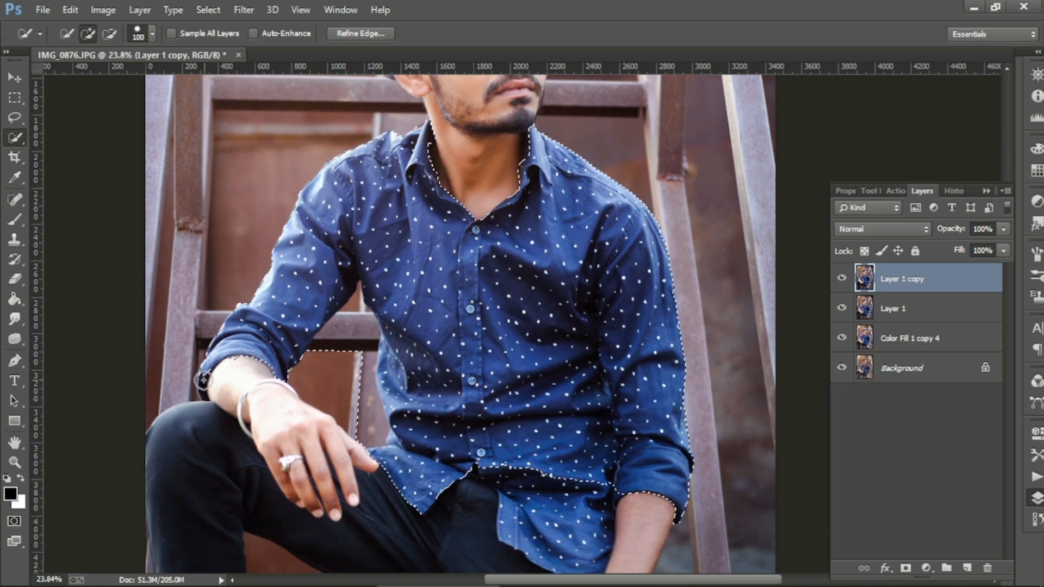
Step: With brush size 70, refine the cuff, arm gap and shirt tail, then copy the shirt to Layer 2
{"action": "key", "text": "bracketleft"}
{"action": "key", "text": "bracketleft"}
{"action": "key", "text": "bracketleft"}
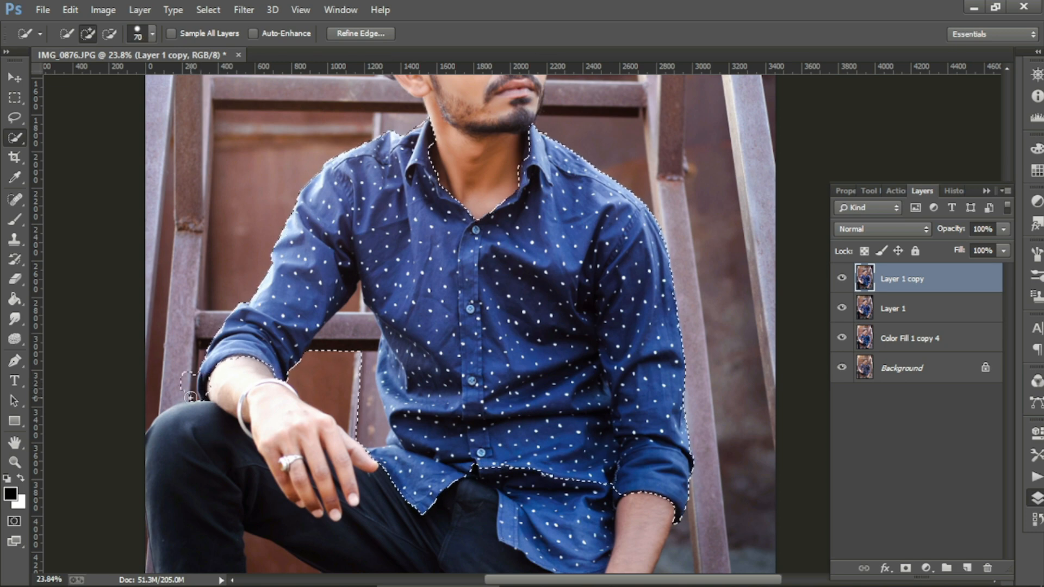
{"action": "left_click_drag", "start_coordinate": [190, 396], "coordinate": [192, 399]}
{"action": "left_click", "coordinate": [188, 393], "text": "alt"}
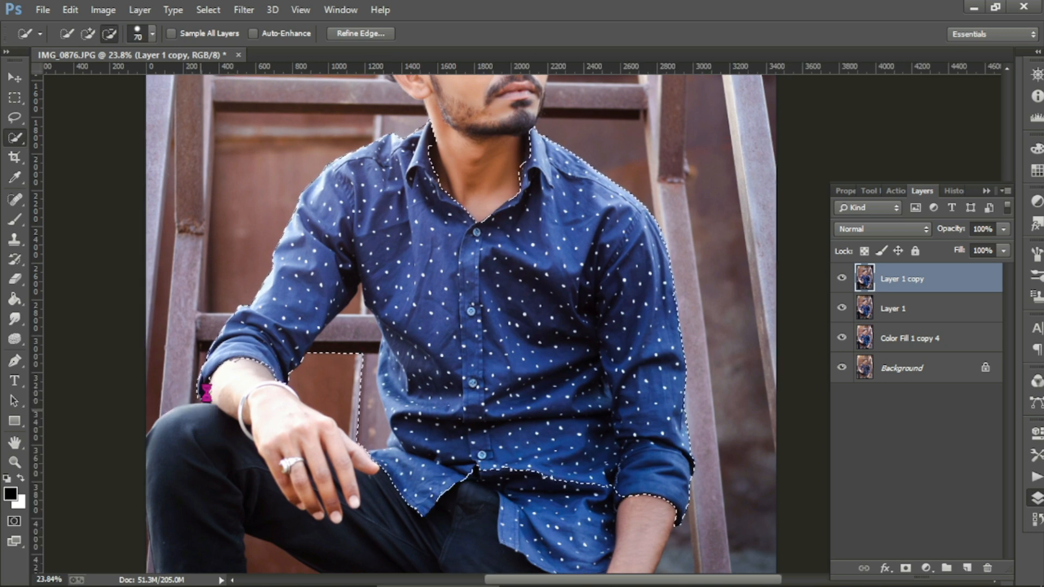
{"action": "left_click", "coordinate": [361, 365], "text": "alt"}
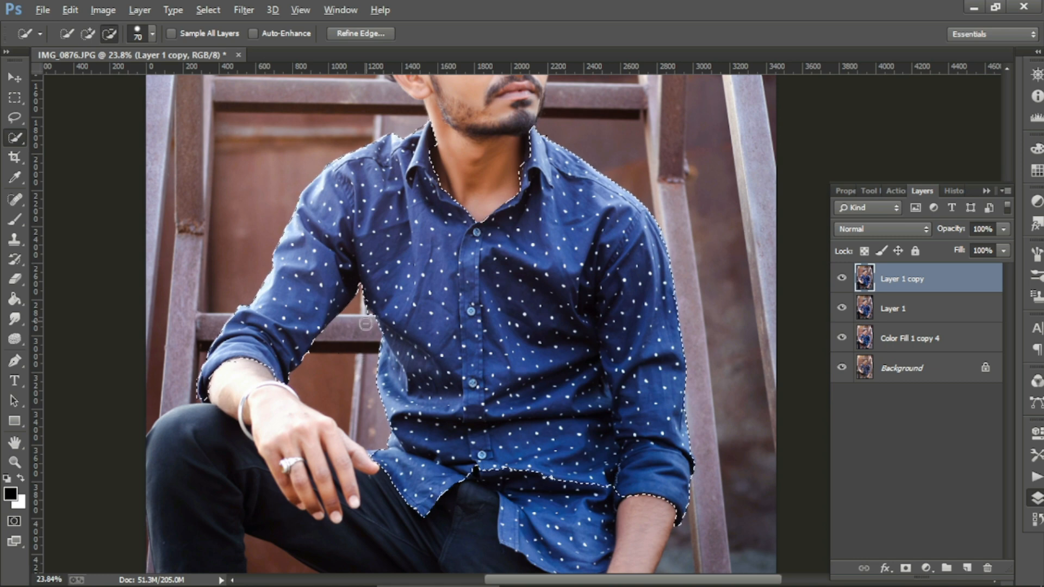
{"action": "scroll", "coordinate": [365, 324], "scroll_direction": "down", "scroll_amount": 3}
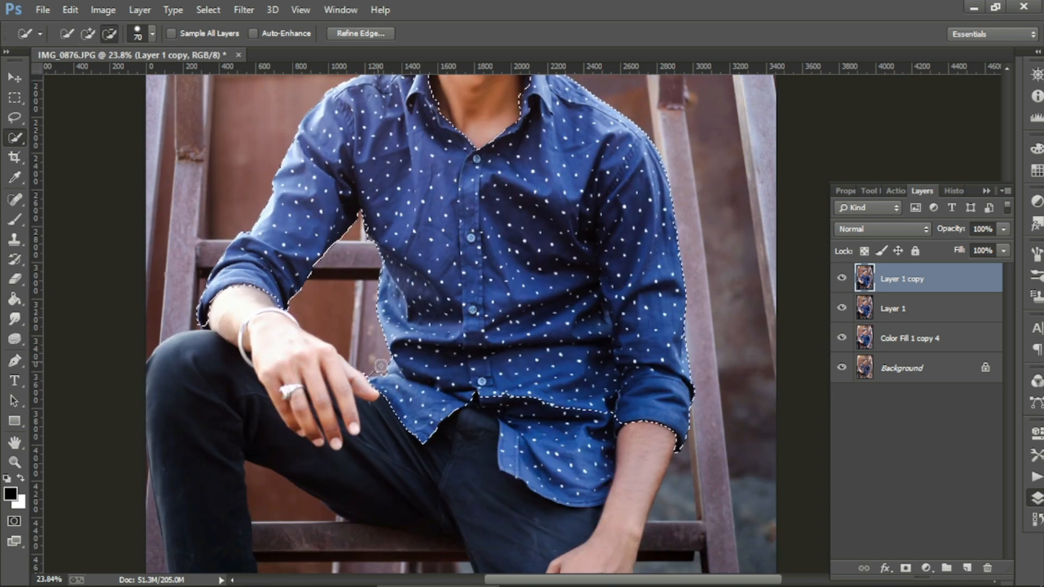
{"action": "left_click_drag", "start_coordinate": [491, 401], "coordinate": [547, 449]}
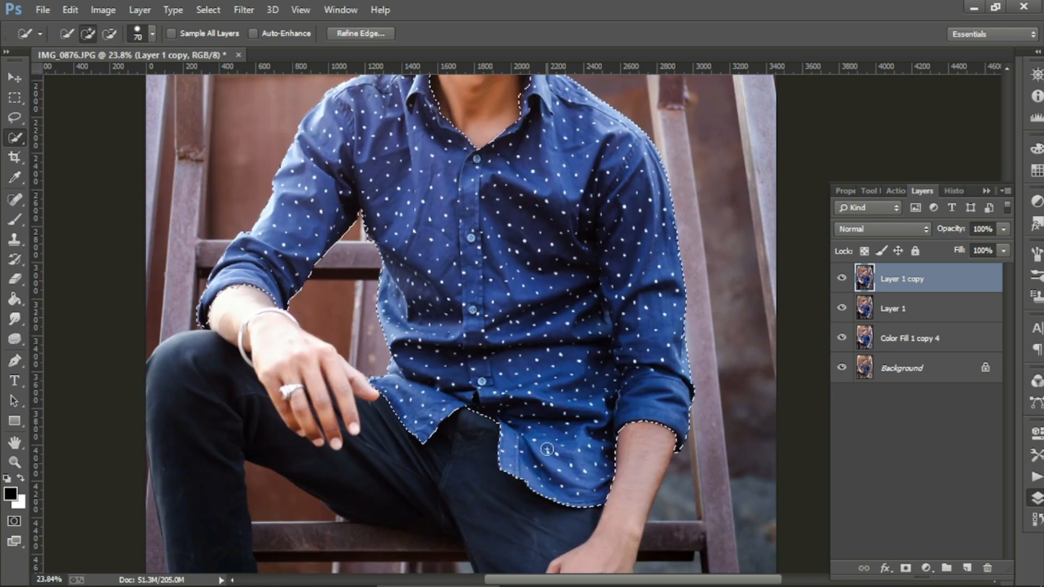
{"action": "scroll", "coordinate": [547, 449], "scroll_direction": "down", "scroll_amount": 2}
{"action": "scroll", "coordinate": [486, 140], "scroll_direction": "up", "scroll_amount": 4}
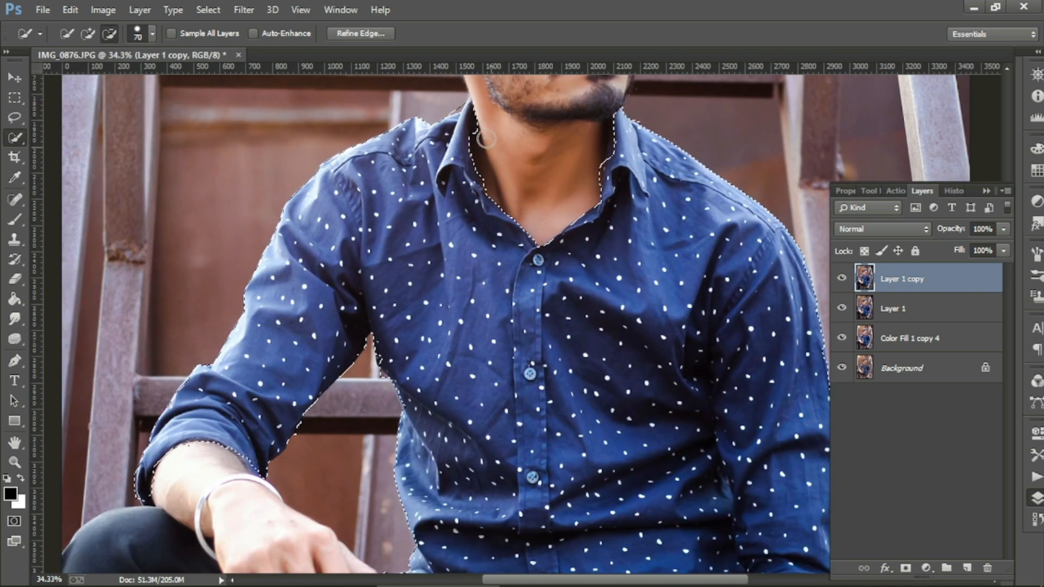
{"action": "scroll", "coordinate": [492, 163], "scroll_direction": "down", "scroll_amount": 1}
{"action": "scroll", "coordinate": [163, 472], "scroll_direction": "up", "scroll_amount": 1}
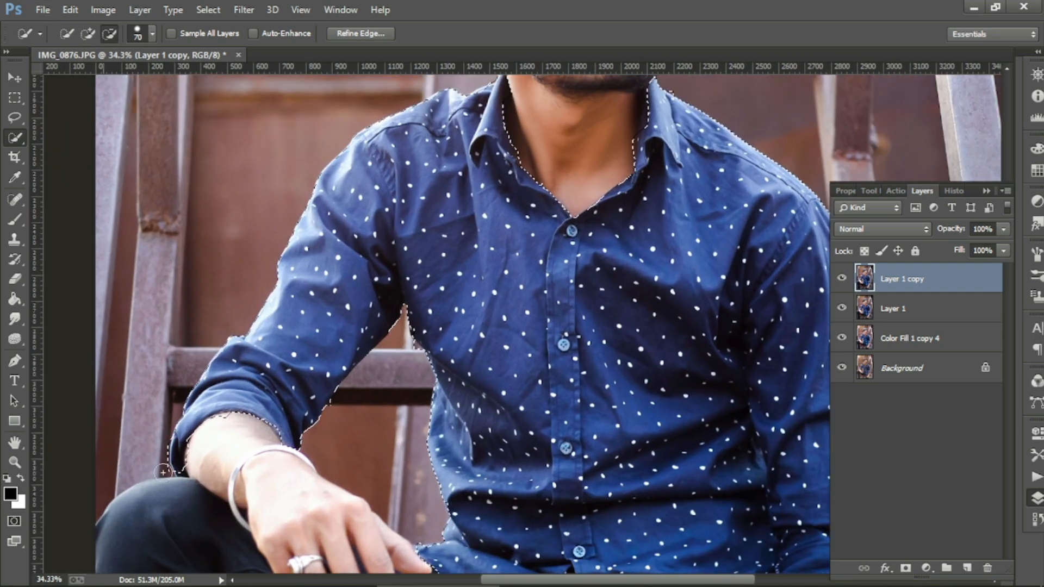
{"action": "left_click", "coordinate": [162, 483], "text": "alt"}
{"action": "scroll", "coordinate": [345, 350], "scroll_direction": "down", "scroll_amount": 3}
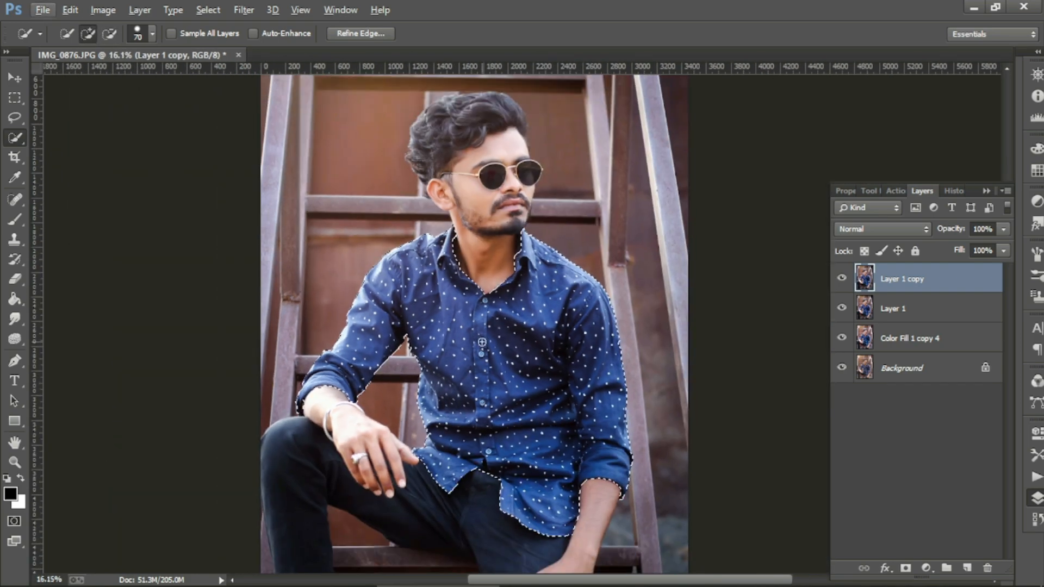
{"action": "key", "text": "ctrl+j"}
Step: Add a cyan Solid Color fill layer over the shirt
{"action": "left_click", "coordinate": [927, 568]}
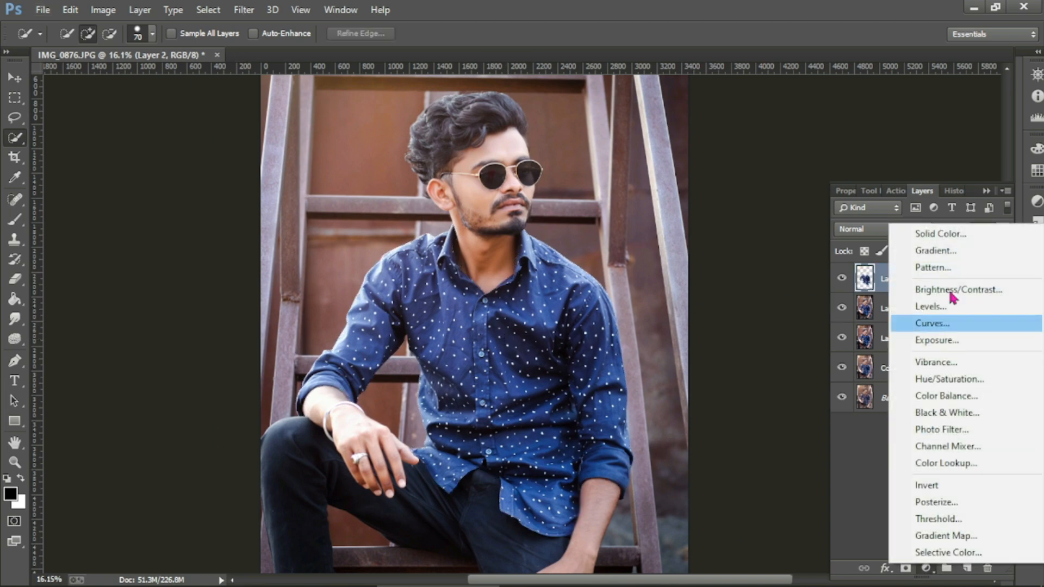
{"action": "left_click", "coordinate": [939, 234]}
{"action": "left_click", "coordinate": [812, 200]}
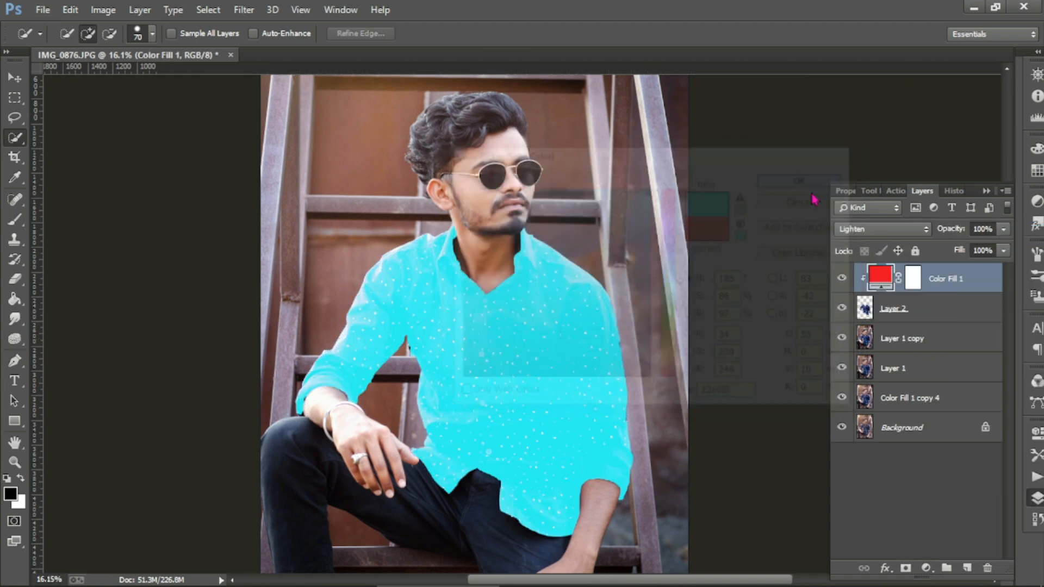
{"action": "left_click", "coordinate": [877, 229]}
Step: Browse Color Fill 1's blend modes and lower its opacity to 75%
{"action": "left_click", "coordinate": [866, 8]}
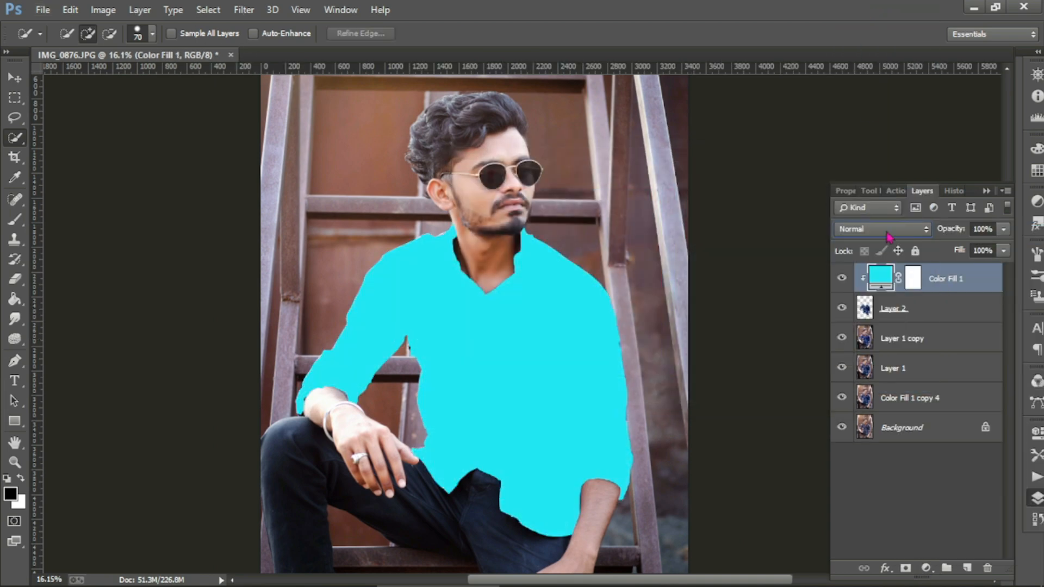
{"action": "scroll", "coordinate": [887, 235], "scroll_direction": "down", "scroll_amount": 11}
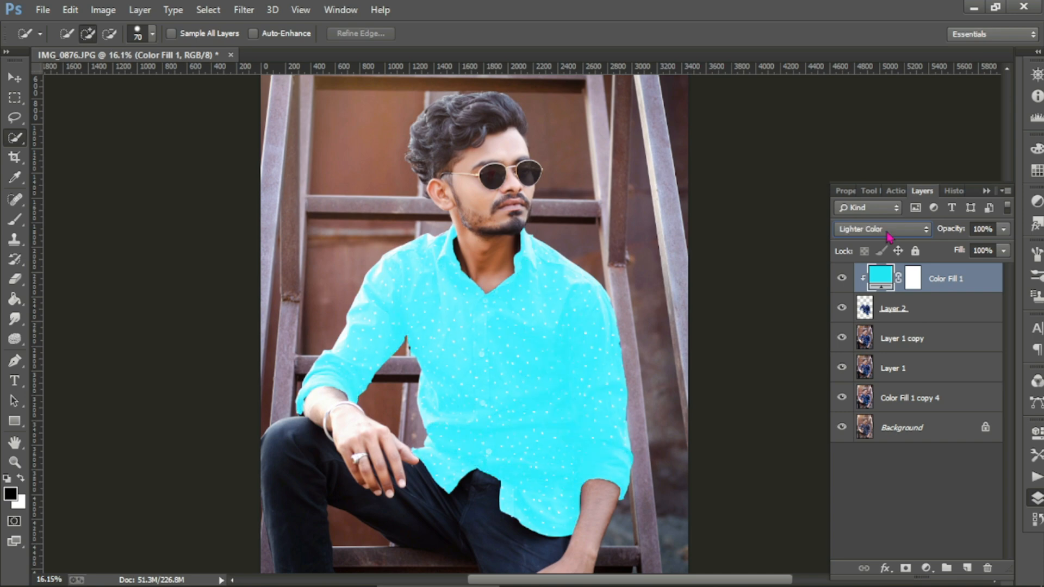
{"action": "scroll", "coordinate": [887, 235], "scroll_direction": "down", "scroll_amount": 9}
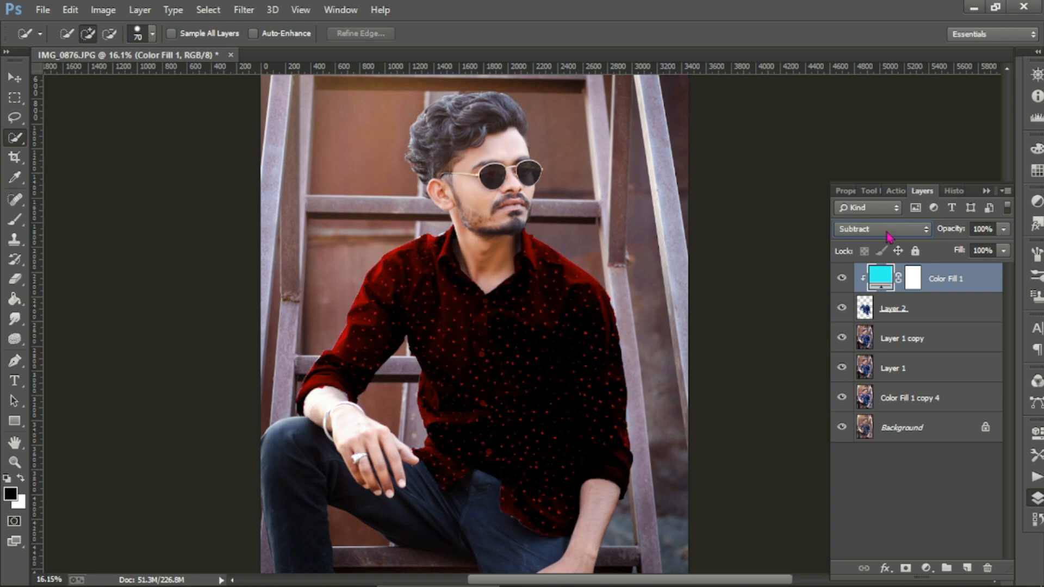
{"action": "scroll", "coordinate": [887, 235], "scroll_direction": "down", "scroll_amount": 4}
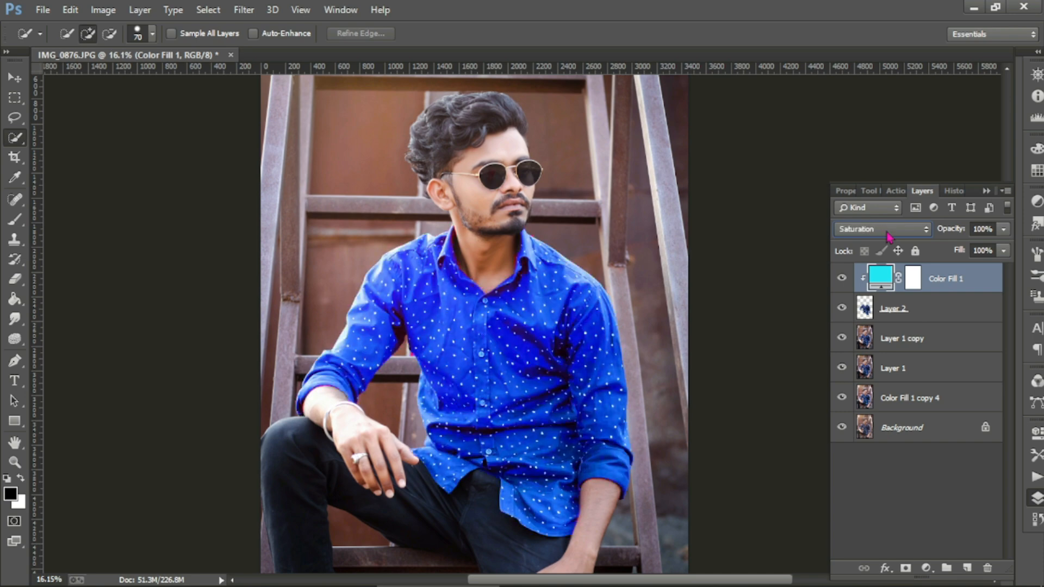
{"action": "scroll", "coordinate": [887, 235], "scroll_direction": "up", "scroll_amount": 2}
{"action": "scroll", "coordinate": [887, 235], "scroll_direction": "down", "scroll_amount": 1}
{"action": "scroll", "coordinate": [887, 235], "scroll_direction": "up", "scroll_amount": 1}
{"action": "scroll", "coordinate": [887, 235], "scroll_direction": "down", "scroll_amount": 1}
{"action": "scroll", "coordinate": [888, 237], "scroll_direction": "up", "scroll_amount": 3}
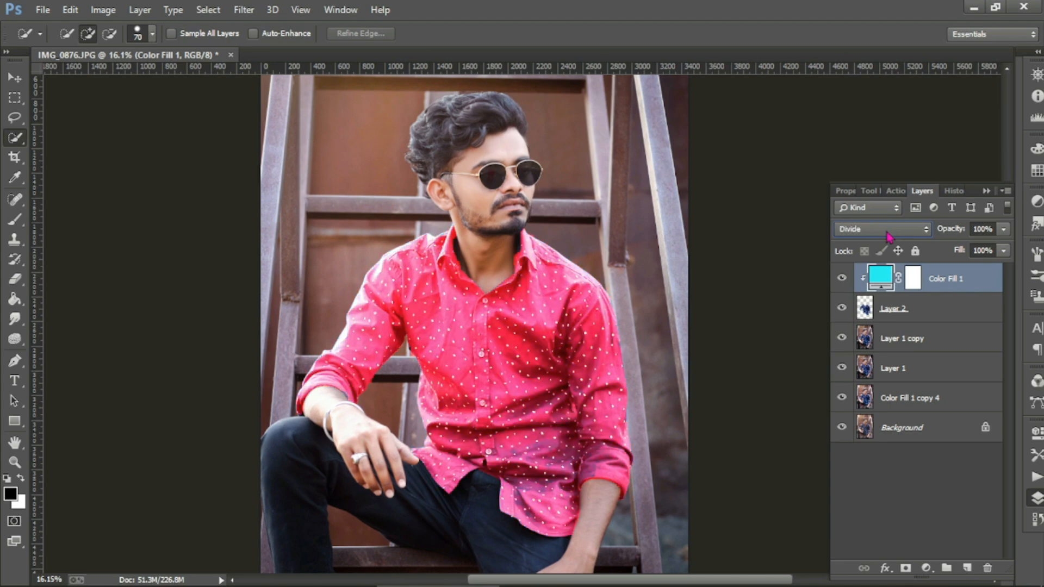
{"action": "left_click", "coordinate": [1004, 229]}
{"action": "left_click_drag", "start_coordinate": [1005, 247], "coordinate": [987, 252]}
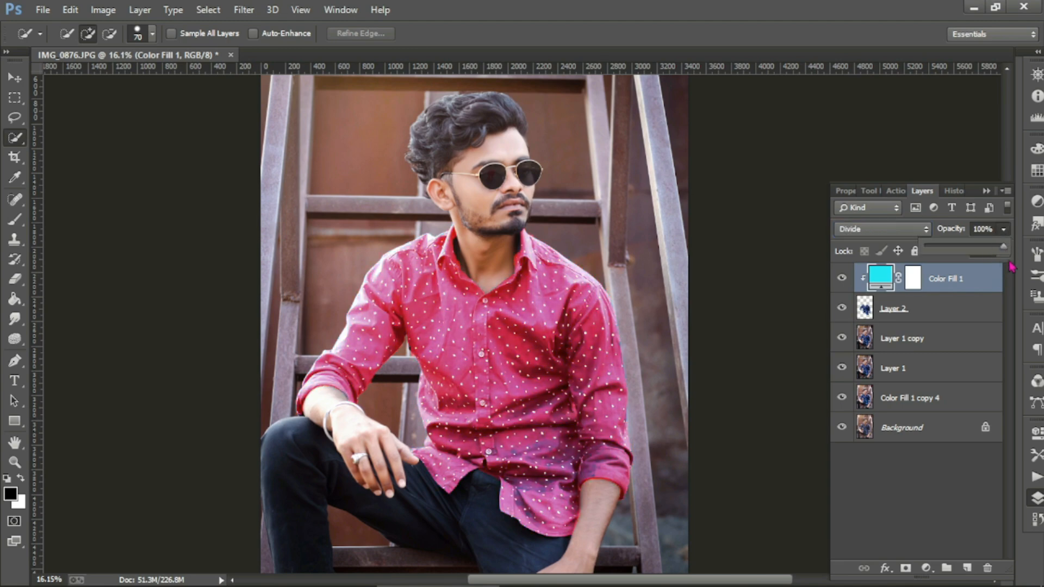
Step: Set Color Fill 1's blend mode to Hue after trying Difference
{"action": "left_click", "coordinate": [882, 229]}
{"action": "left_click", "coordinate": [869, 279]}
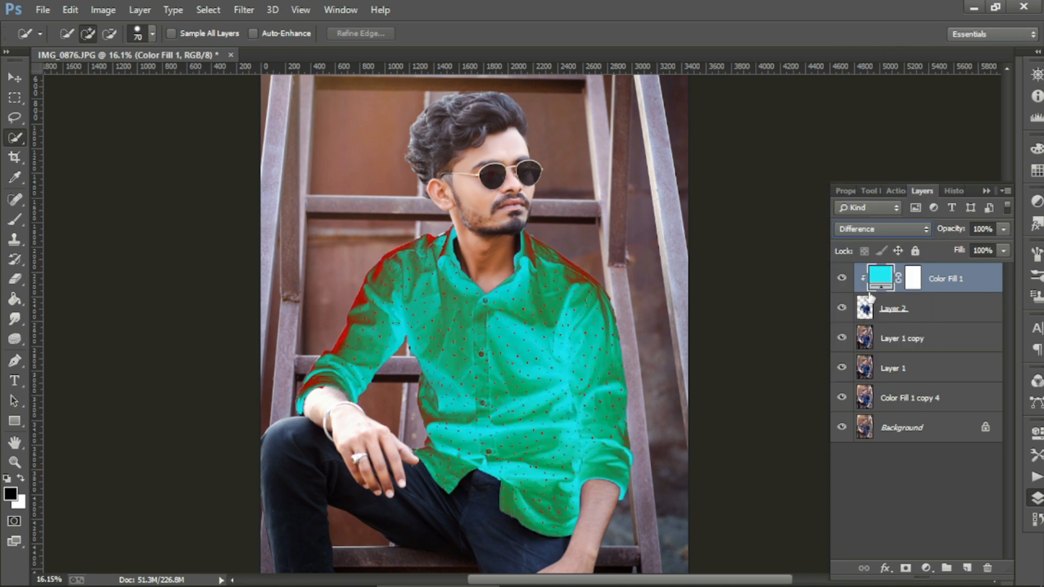
{"action": "key", "text": "Down"}
{"action": "key", "text": "Down"}
{"action": "key", "text": "Down"}
{"action": "key", "text": "Down"}
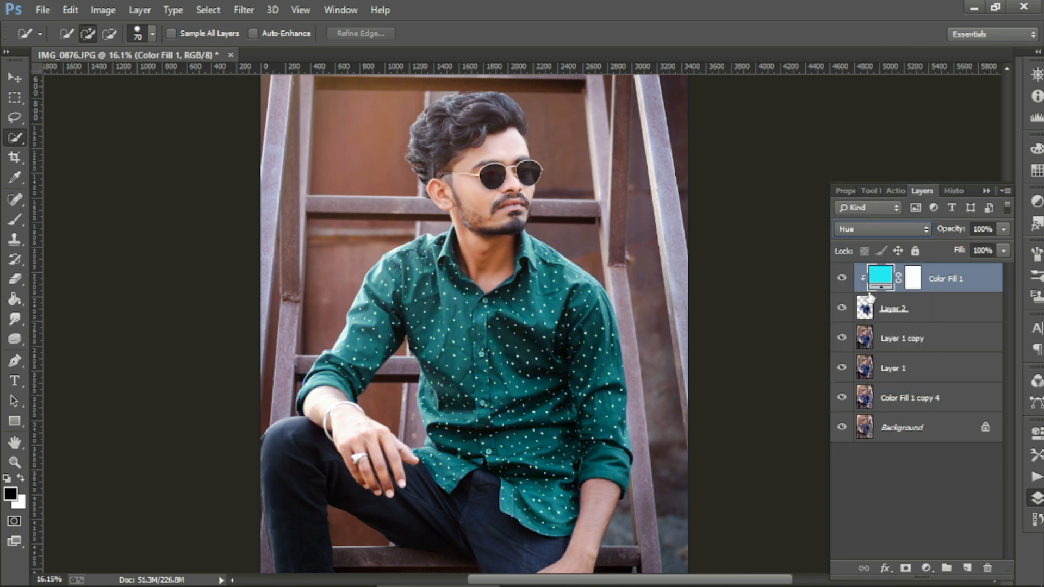
{"action": "key", "text": "v"}
{"action": "scroll", "coordinate": [182, 113], "scroll_direction": "down", "scroll_amount": 3}
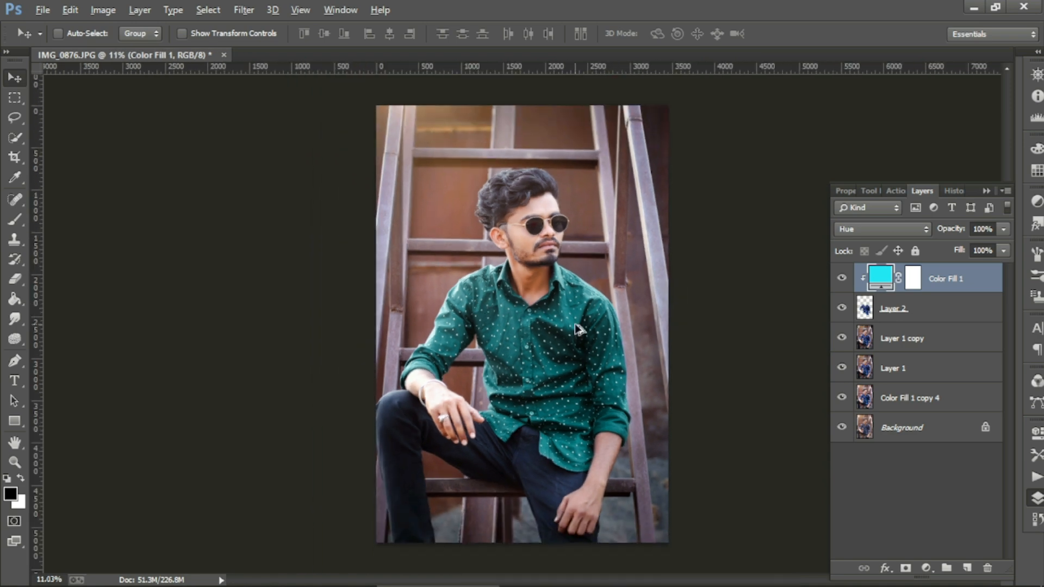
Step: Merge Layer 2 into Color Fill 1 after comparing the fill on and off
{"action": "left_click", "coordinate": [841, 278]}
{"action": "left_click", "coordinate": [841, 278]}
{"action": "left_click", "coordinate": [924, 308], "text": "ctrl"}
{"action": "right_click", "coordinate": [935, 279]}
{"action": "left_click", "coordinate": [653, 468]}
Step: Check the green recolour against the original and merge Layer 1 copy into Color Fill 1
{"action": "scroll", "coordinate": [565, 389], "scroll_direction": "up", "scroll_amount": 4}
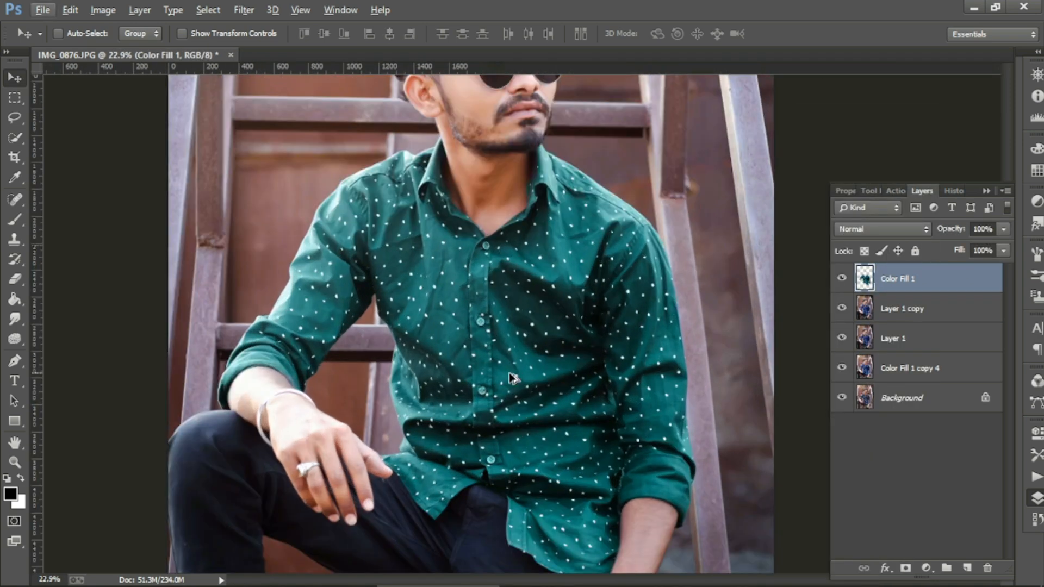
{"action": "scroll", "coordinate": [478, 356], "scroll_direction": "up", "scroll_amount": 1}
{"action": "scroll", "coordinate": [476, 348], "scroll_direction": "down", "scroll_amount": 1}
{"action": "scroll", "coordinate": [476, 348], "scroll_direction": "down", "scroll_amount": 2}
{"action": "scroll", "coordinate": [244, 303], "scroll_direction": "up", "scroll_amount": 3}
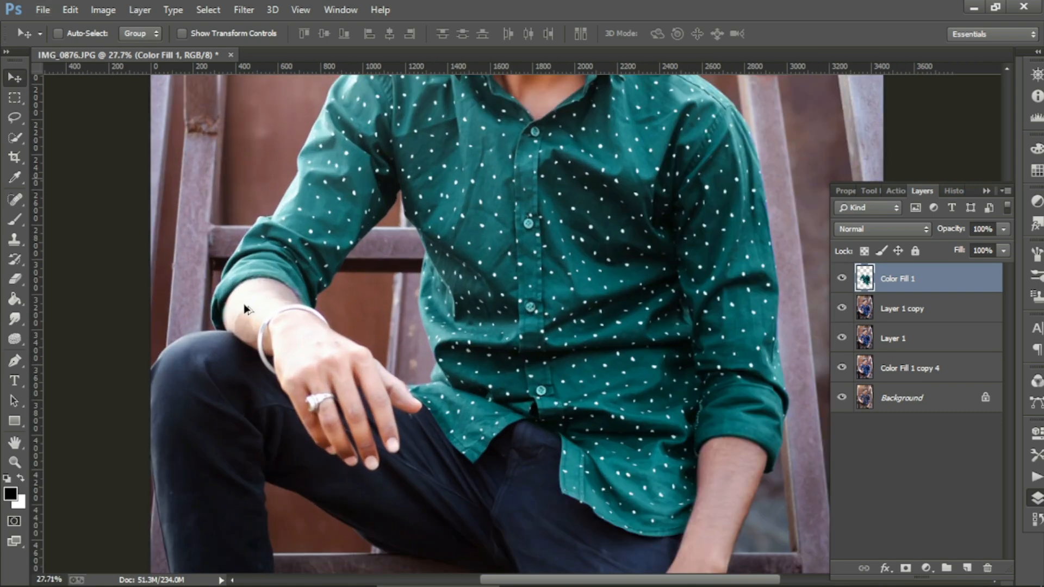
{"action": "scroll", "coordinate": [541, 205], "scroll_direction": "up", "scroll_amount": 3}
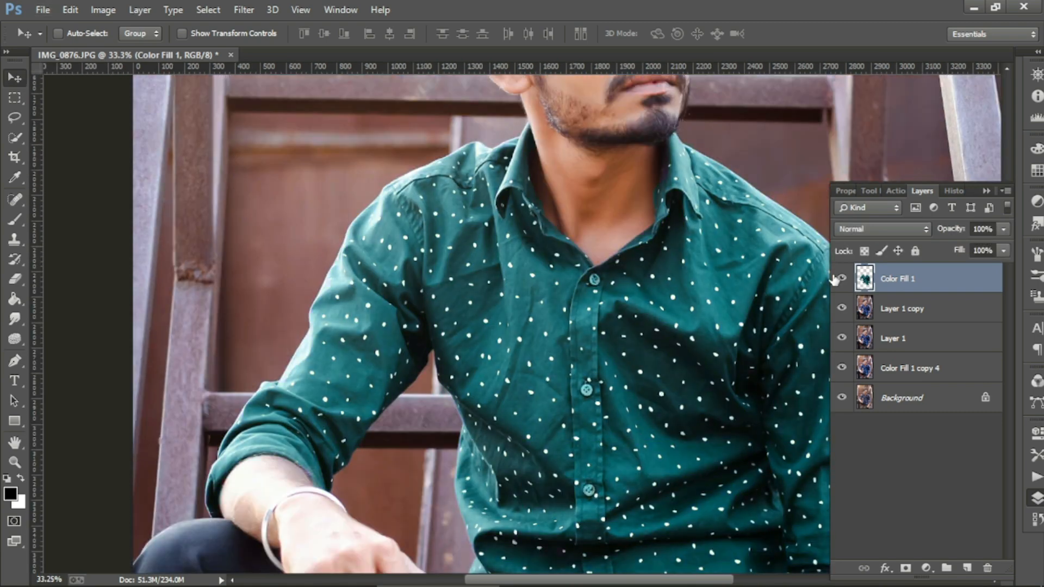
{"action": "scroll", "coordinate": [661, 259], "scroll_direction": "down", "scroll_amount": 3}
{"action": "scroll", "coordinate": [495, 372], "scroll_direction": "up", "scroll_amount": 3}
{"action": "scroll", "coordinate": [495, 372], "scroll_direction": "down", "scroll_amount": 5}
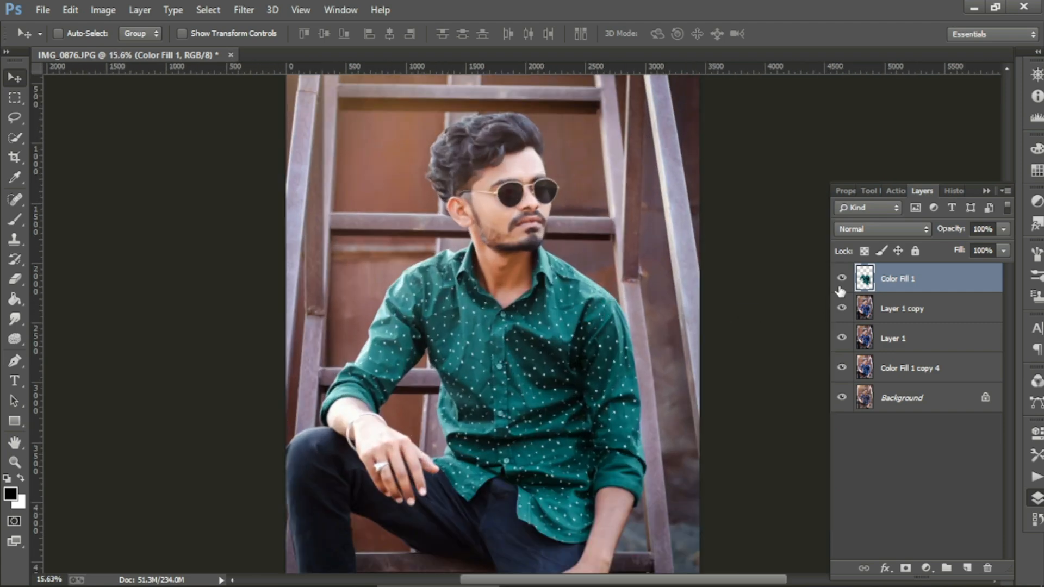
{"action": "left_click", "coordinate": [842, 278]}
{"action": "left_click", "coordinate": [841, 278]}
{"action": "scroll", "coordinate": [448, 227], "scroll_direction": "up", "scroll_amount": 4}
{"action": "scroll", "coordinate": [505, 241], "scroll_direction": "down", "scroll_amount": 4}
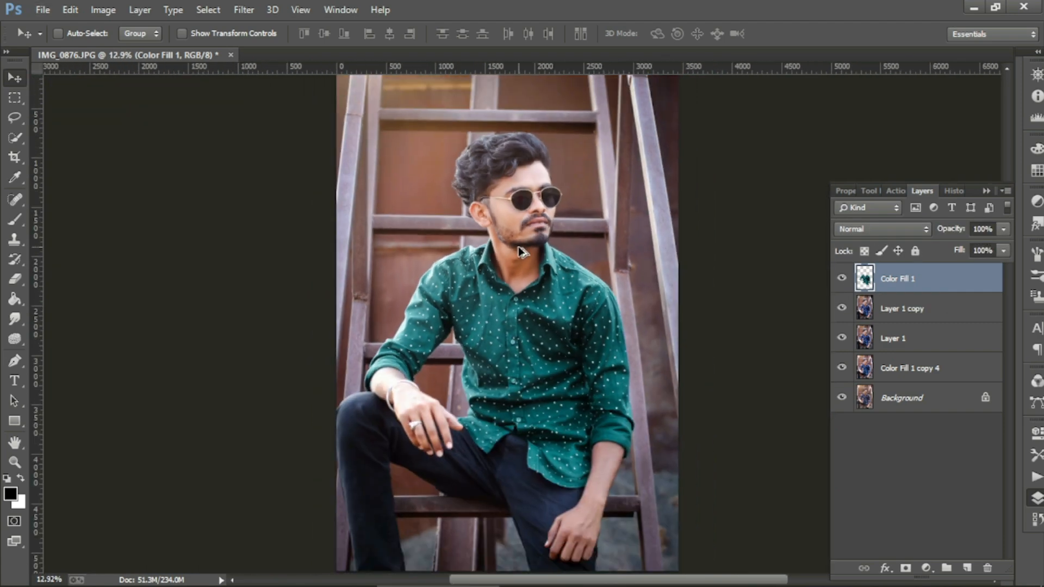
{"action": "left_click", "coordinate": [869, 306], "text": "ctrl"}
{"action": "right_click", "coordinate": [872, 306]}
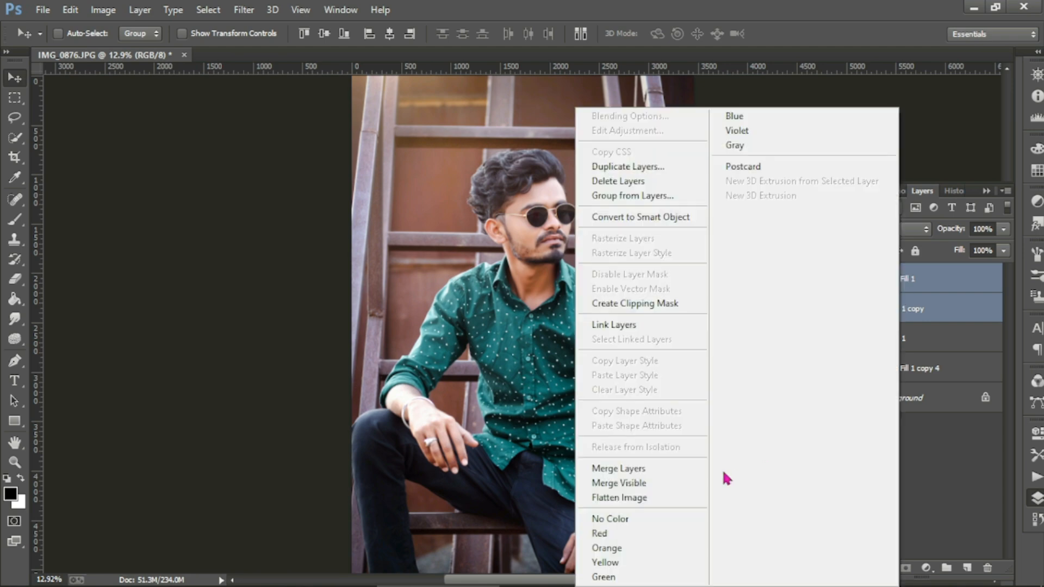
{"action": "left_click", "coordinate": [722, 469]}
Step: Duplicate Color Fill 1 as Color Fill 1 copy
{"action": "right_click", "coordinate": [889, 286]}
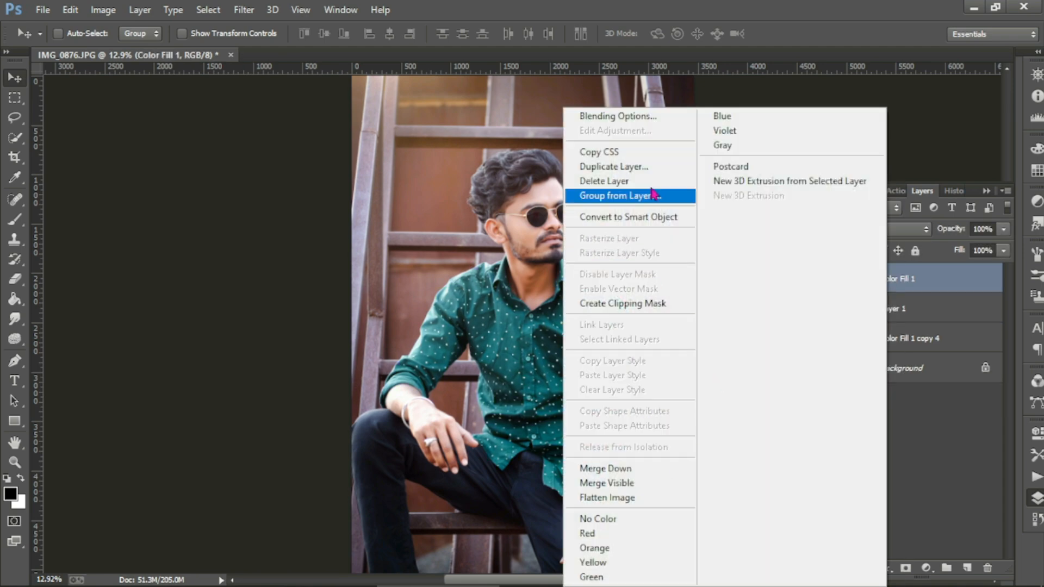
{"action": "left_click", "coordinate": [625, 158]}
{"action": "left_click", "coordinate": [659, 170]}
Step: Quick-select both legs of the black trousers, subtracting the gap between them
{"action": "key", "text": "w"}
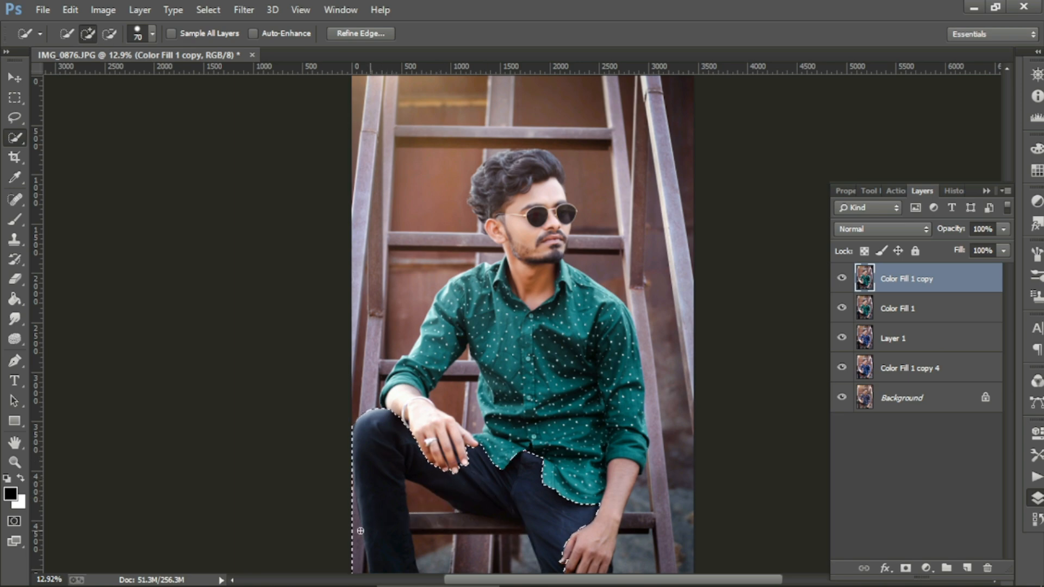
{"action": "mouse_move", "coordinate": [360, 530]}
{"action": "left_mouse_down"}
{"action": "mouse_move", "coordinate": [358, 579]}
{"action": "mouse_move", "coordinate": [426, 508]}
{"action": "mouse_move", "coordinate": [501, 565]}
{"action": "left_mouse_up"}
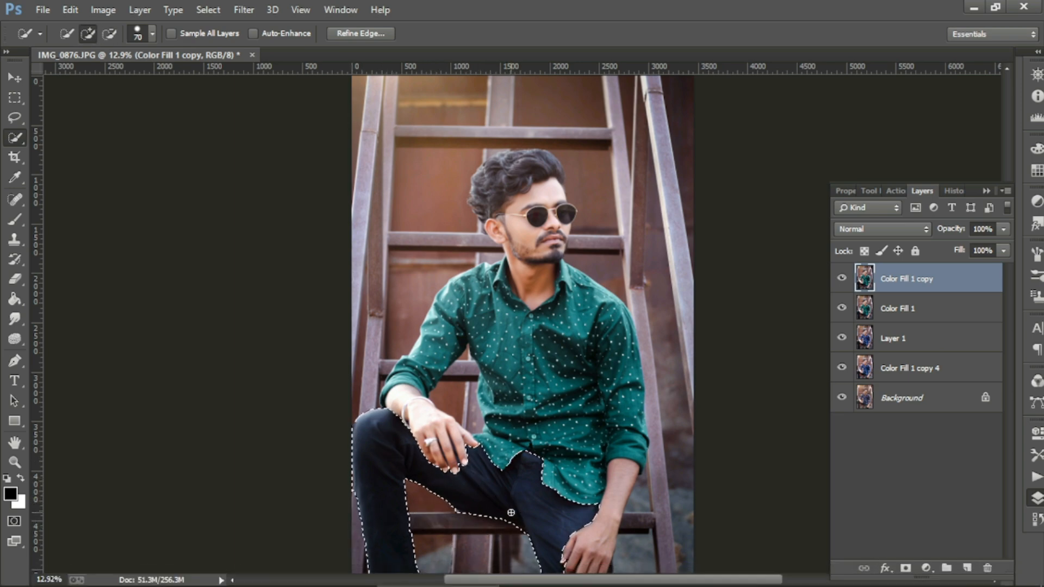
{"action": "scroll", "coordinate": [511, 513], "scroll_direction": "down", "scroll_amount": 3}
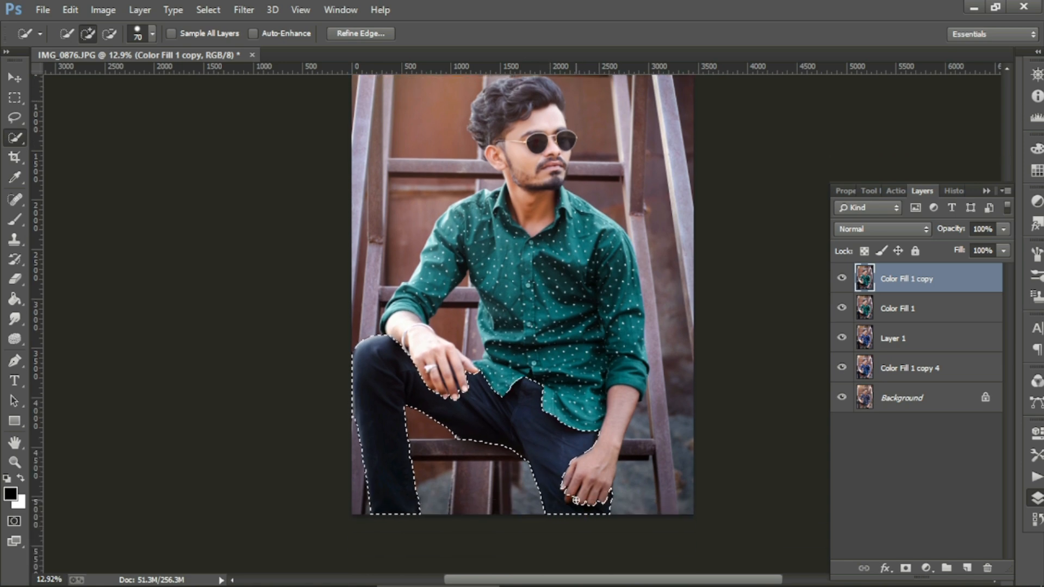
{"action": "scroll", "coordinate": [576, 500], "scroll_direction": "up", "scroll_amount": 3}
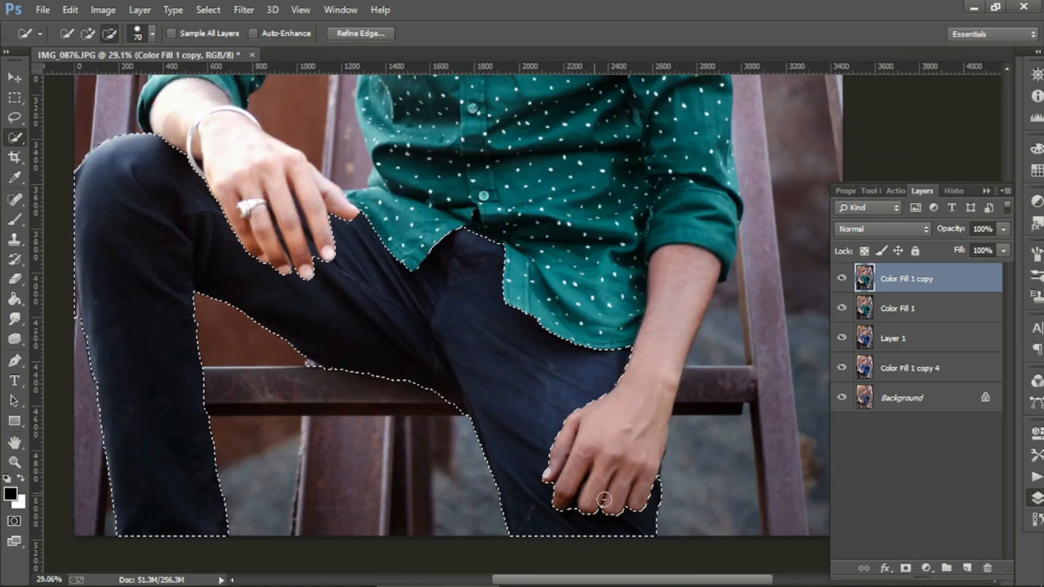
{"action": "scroll", "coordinate": [604, 499], "scroll_direction": "down", "scroll_amount": 4}
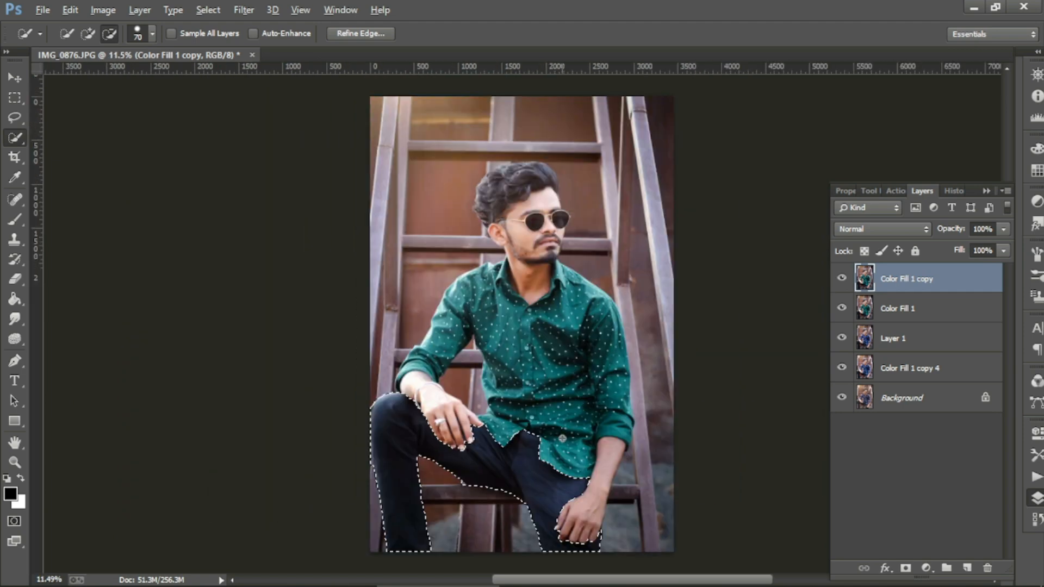
{"action": "right_click", "coordinate": [524, 464]}
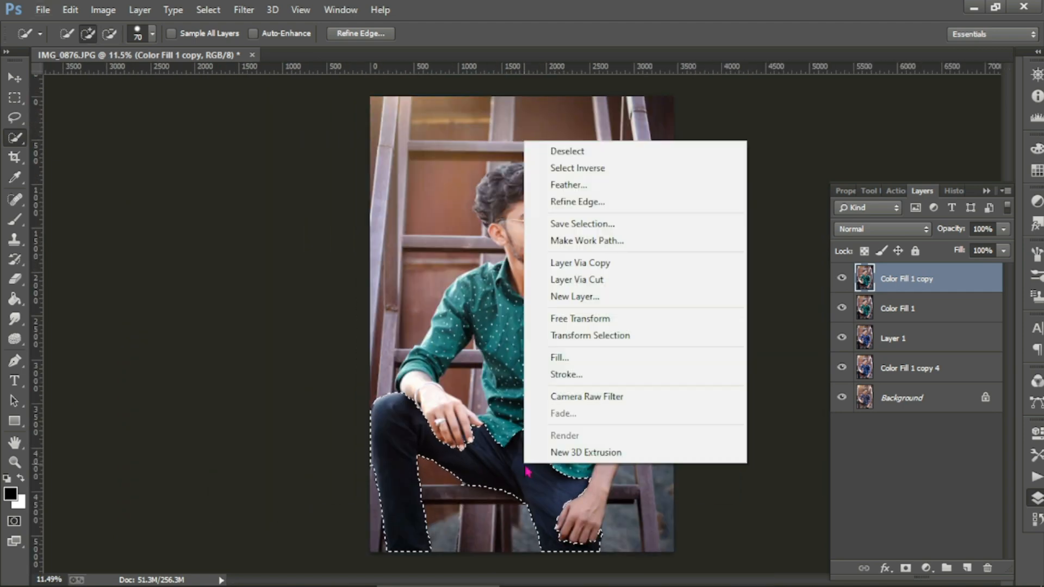
Step: Copy the trousers onto Layer 2 and add a black Solid Color fill layer
{"action": "key", "text": "Escape"}
{"action": "key", "text": "ctrl+j"}
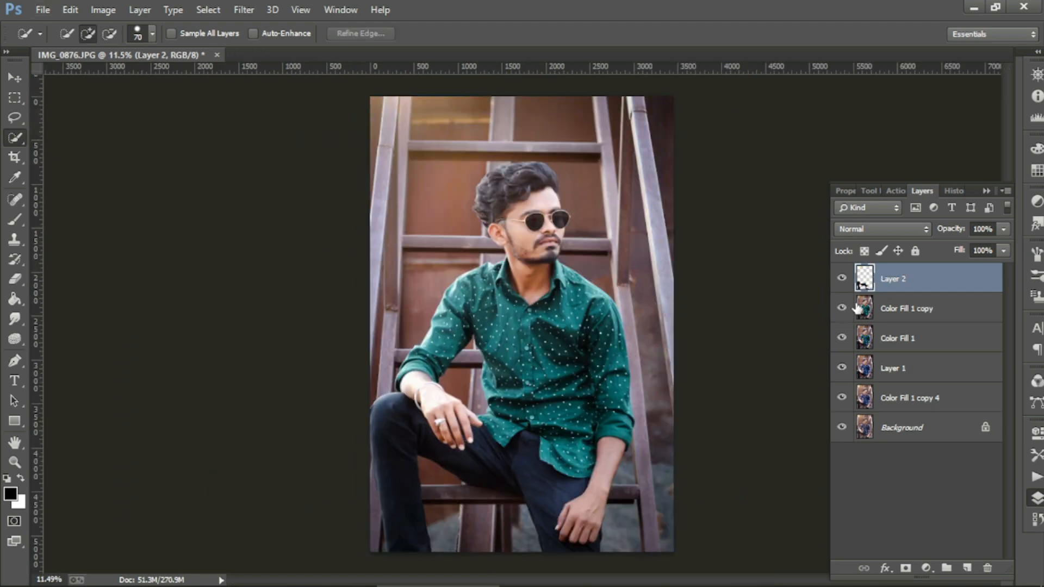
{"action": "left_click", "coordinate": [925, 567]}
{"action": "left_click", "coordinate": [927, 235]}
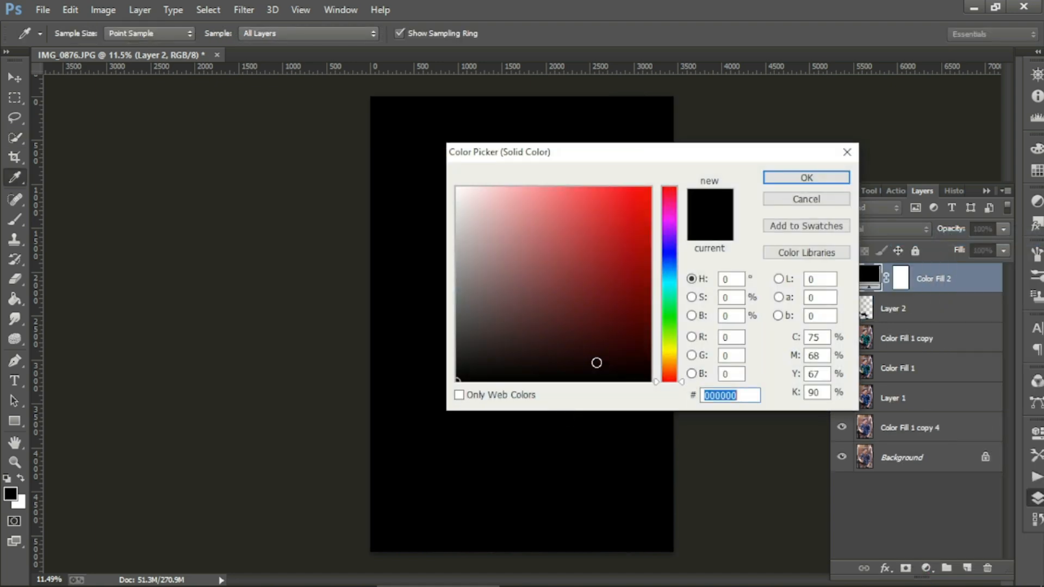
{"action": "left_click", "coordinate": [831, 182]}
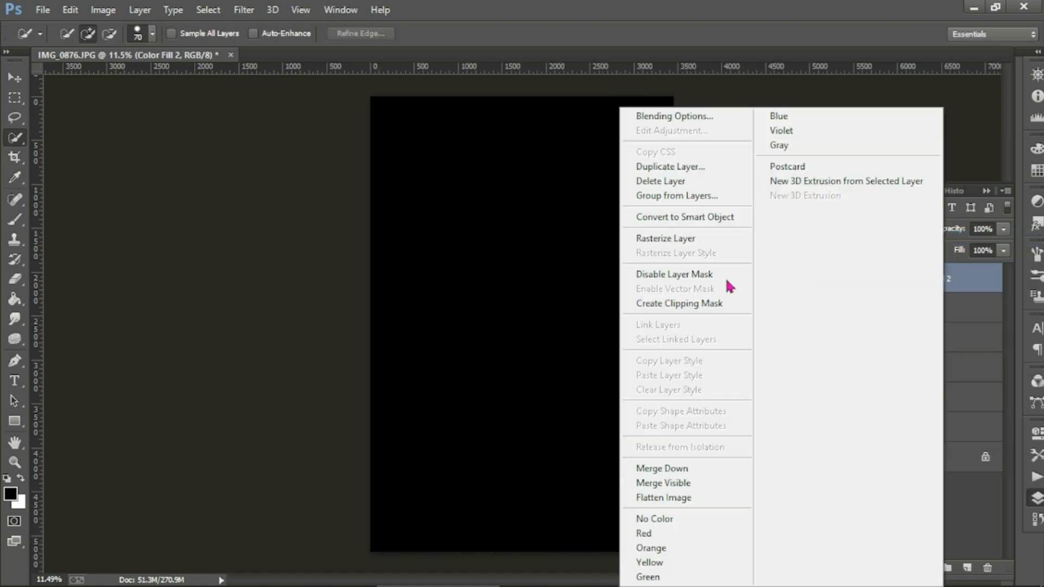
Step: Clip the black fill to the trousers, set Soft Light blending at 48% opacity
{"action": "left_click", "coordinate": [702, 303]}
{"action": "left_click", "coordinate": [896, 228]}
{"action": "left_click", "coordinate": [848, 7]}
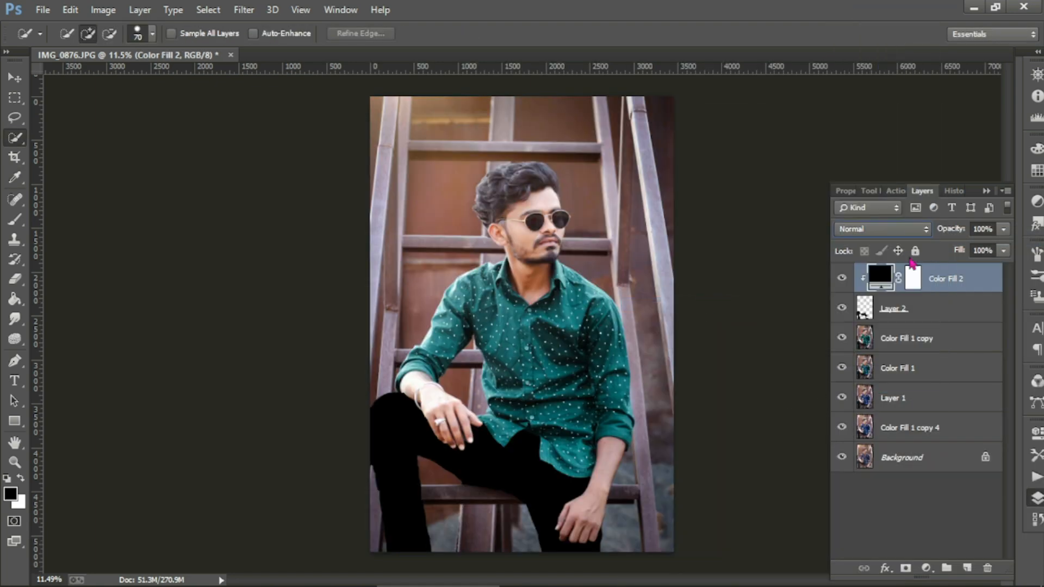
{"action": "key", "text": "Down"}
{"action": "key", "text": "Down"}
{"action": "key", "text": "Down"}
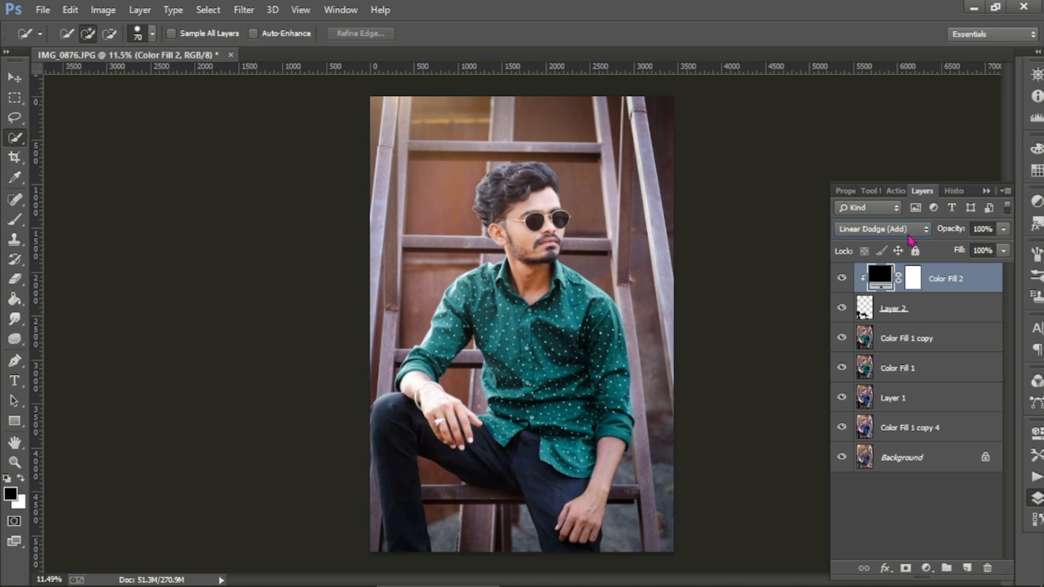
{"action": "key", "text": "Down"}
{"action": "key", "text": "Down"}
{"action": "left_click", "coordinate": [1003, 229]}
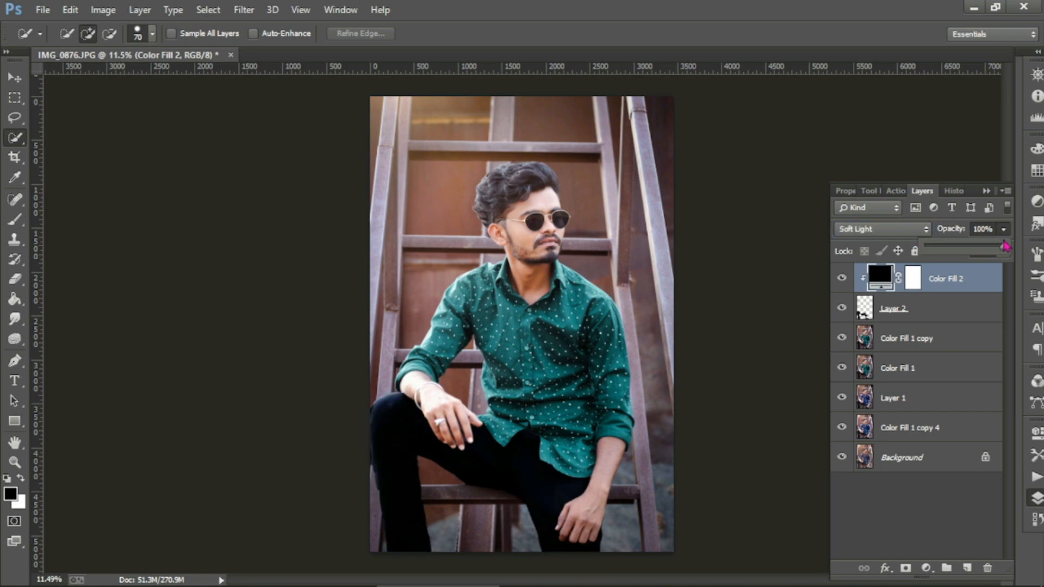
{"action": "left_click_drag", "start_coordinate": [980, 255], "coordinate": [969, 254]}
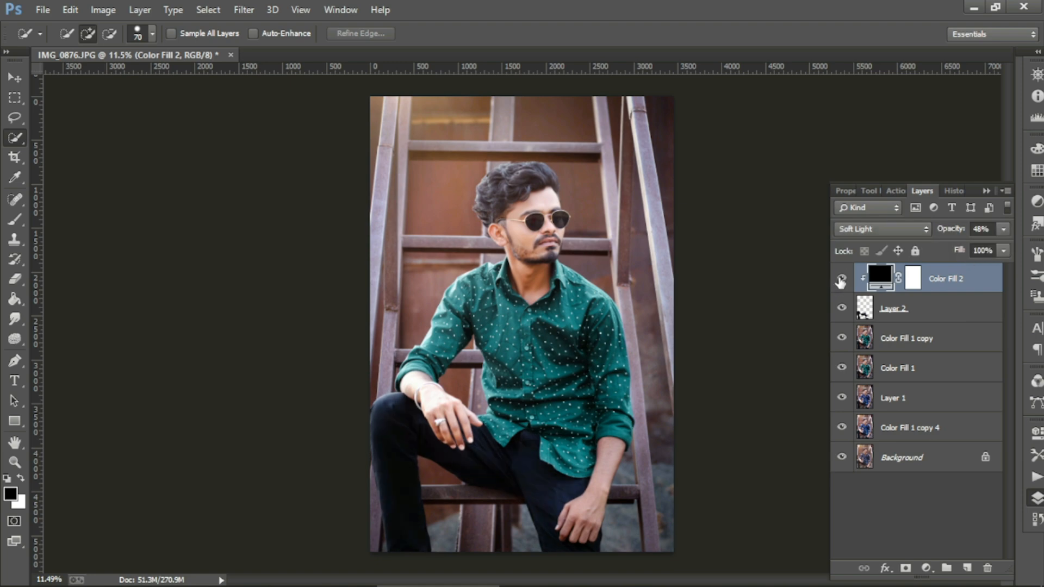
Step: Merge Layer 2 and the black fill into Color Fill 2
{"action": "left_click", "coordinate": [897, 310], "text": "shift"}
{"action": "right_click", "coordinate": [899, 312]}
{"action": "left_click", "coordinate": [620, 462]}
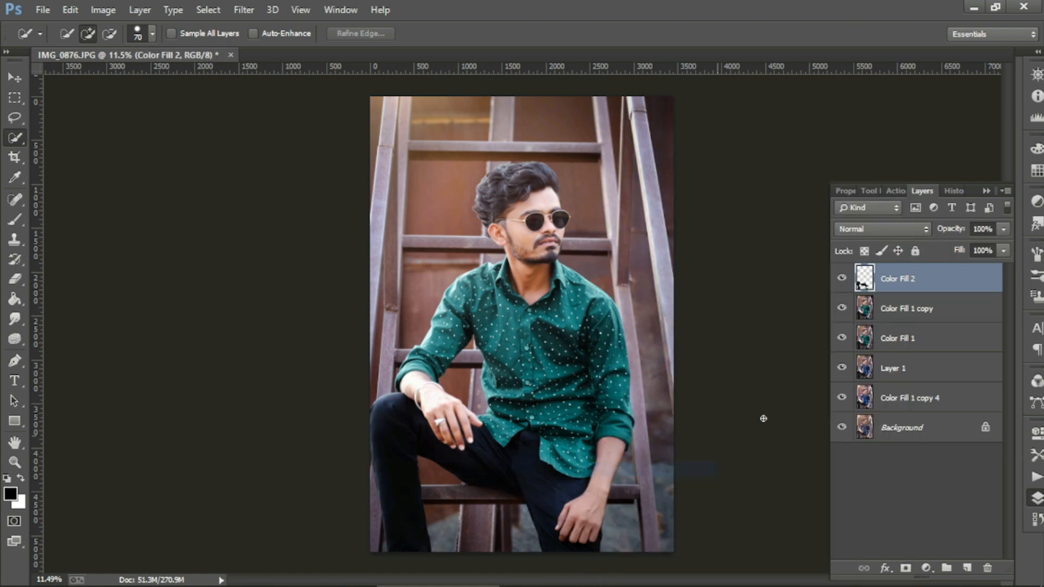
Step: Merge Color Fill 1 copy into Color Fill 2, then dismiss its layer style settings
{"action": "left_click", "coordinate": [902, 308], "text": "shift"}
{"action": "right_click", "coordinate": [895, 305]}
{"action": "left_click", "coordinate": [636, 468]}
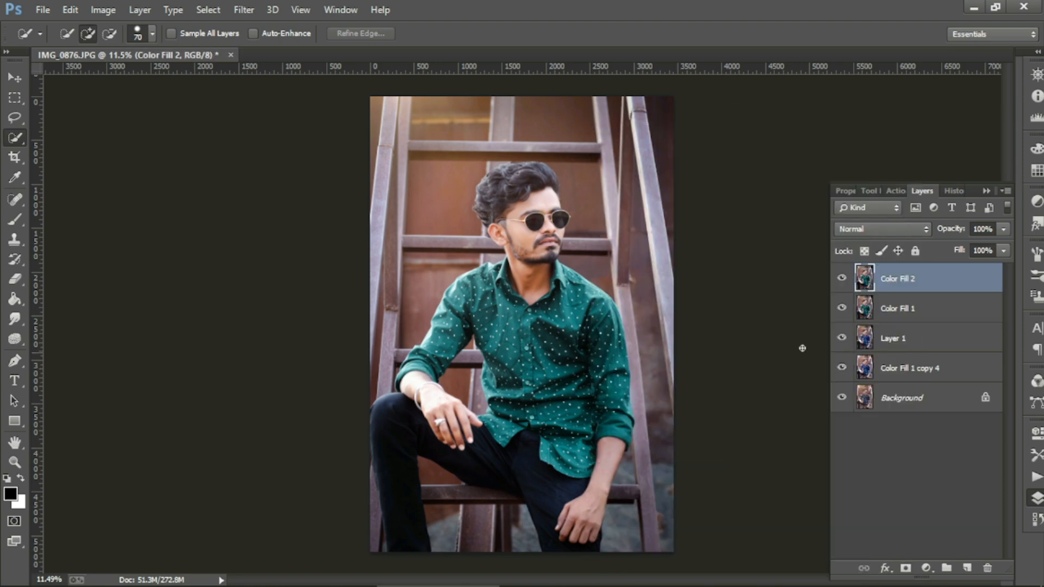
{"action": "scroll", "coordinate": [536, 376], "scroll_direction": "up", "scroll_amount": 1}
{"action": "scroll", "coordinate": [536, 376], "scroll_direction": "down", "scroll_amount": 2}
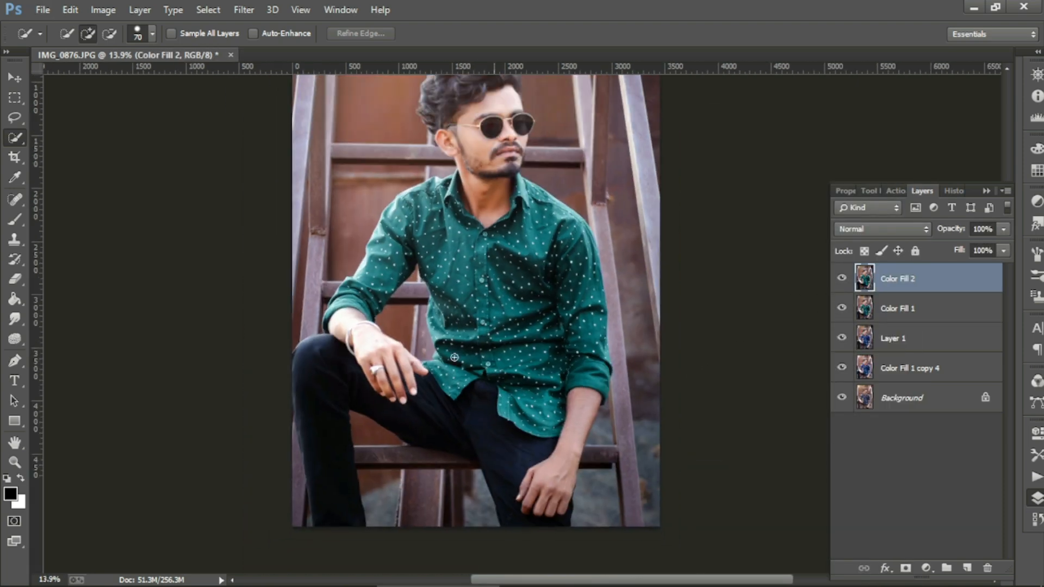
{"action": "double_click", "coordinate": [856, 278]}
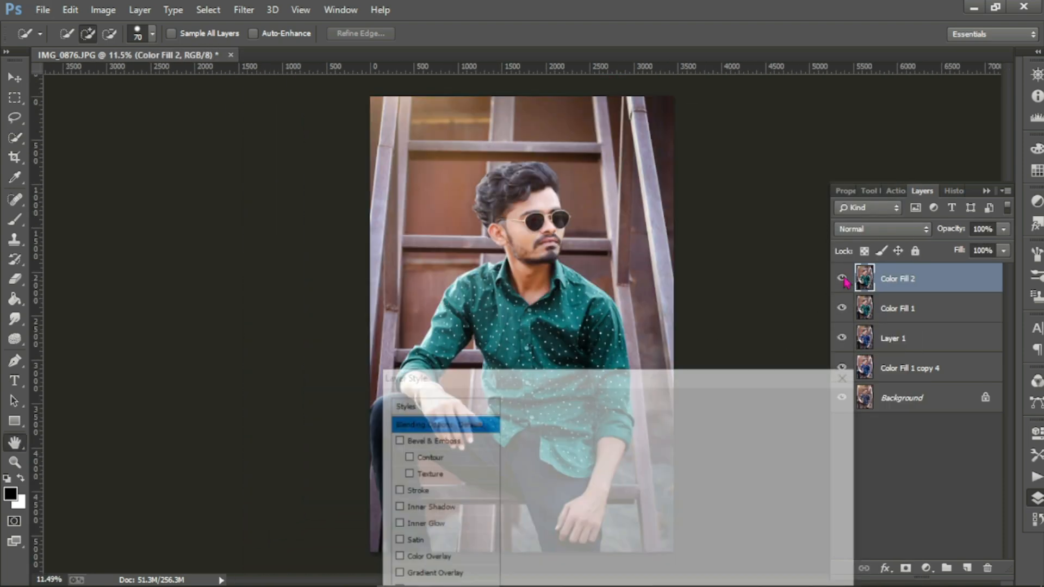
{"action": "left_click", "coordinate": [811, 357]}
Step: Merge Color Fill 1, Color Fill 2 and Layer 1 into a single Color Fill 2 layer
{"action": "left_click", "coordinate": [880, 309], "text": "shift"}
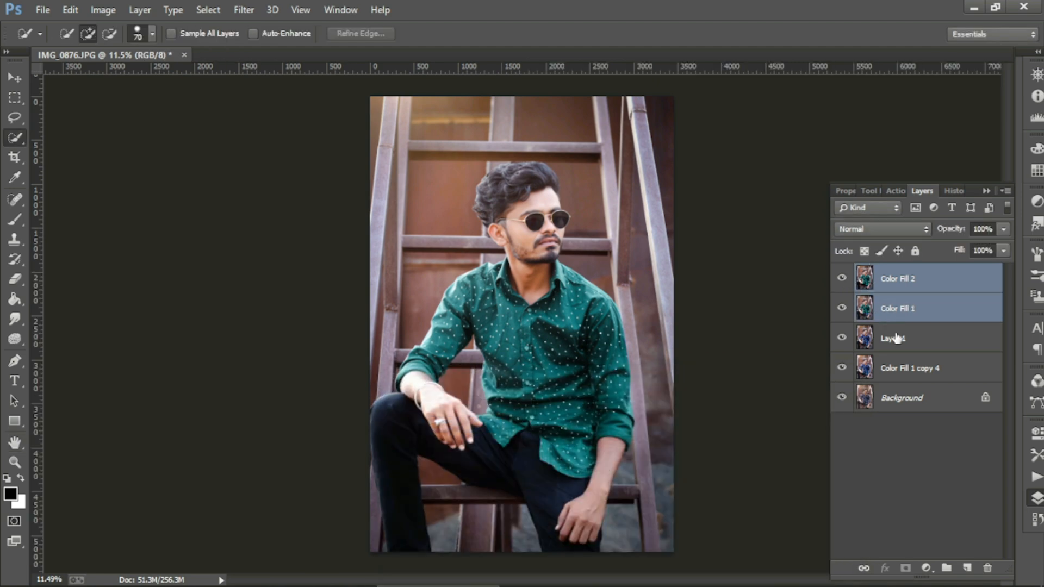
{"action": "left_click", "coordinate": [895, 338], "text": "shift"}
{"action": "right_click", "coordinate": [910, 299]}
{"action": "left_click", "coordinate": [660, 470]}
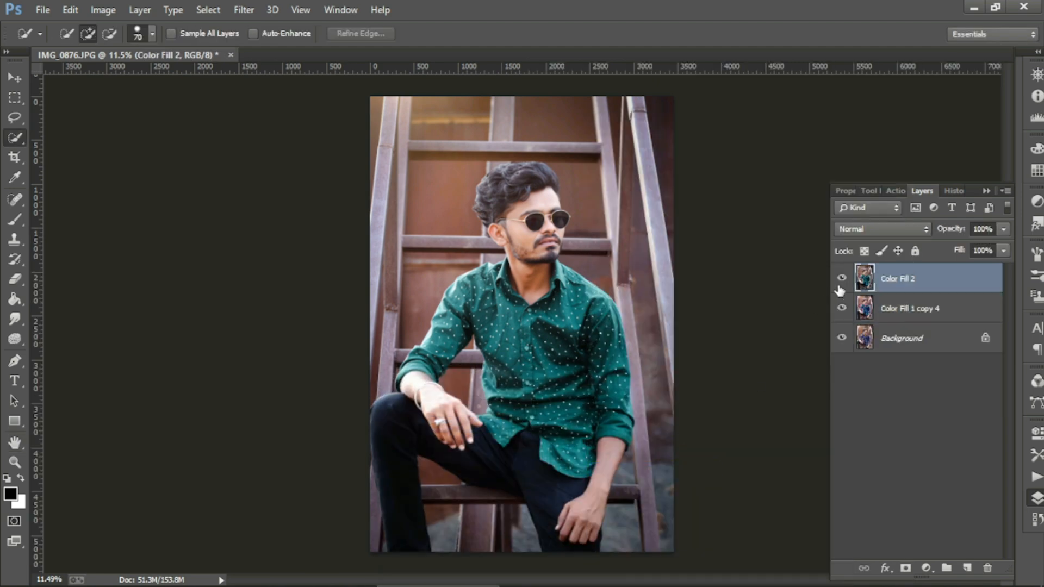
{"action": "left_click", "coordinate": [841, 278]}
{"action": "left_click", "coordinate": [841, 278]}
Step: Place the signature image beside the head, rotated about -17.87° and enlarged
{"action": "left_click", "coordinate": [42, 9]}
{"action": "left_click", "coordinate": [82, 229]}
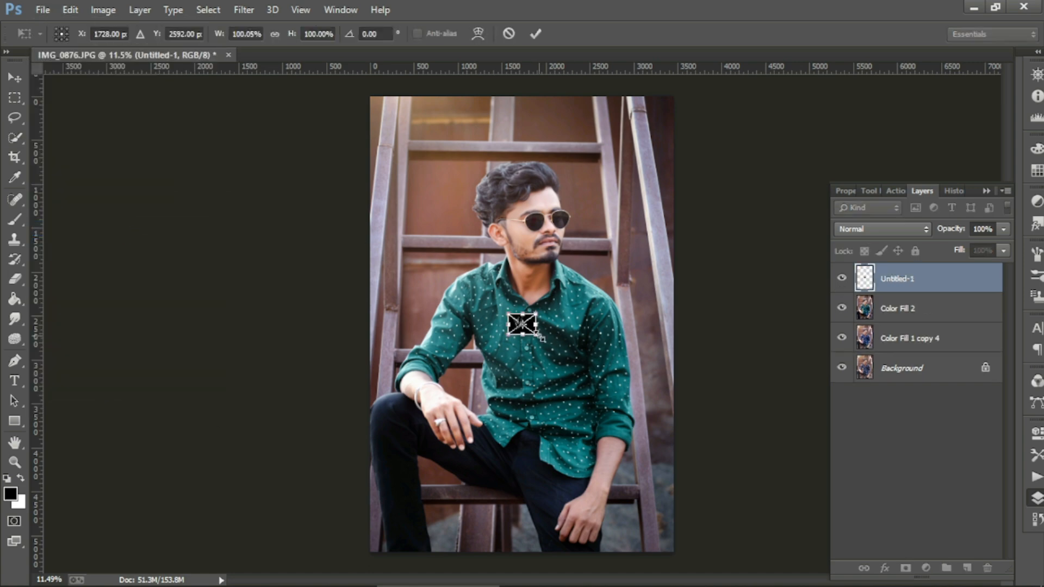
{"action": "left_click_drag", "start_coordinate": [530, 321], "coordinate": [454, 209]}
{"action": "left_click_drag", "start_coordinate": [368, 150], "coordinate": [355, 176]}
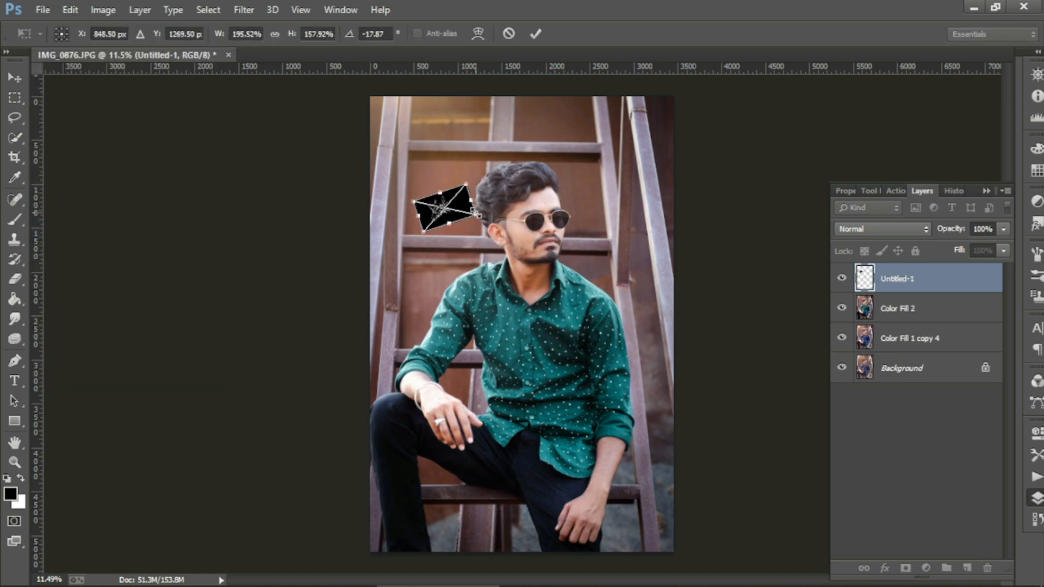
{"action": "left_click_drag", "start_coordinate": [477, 216], "coordinate": [496, 216]}
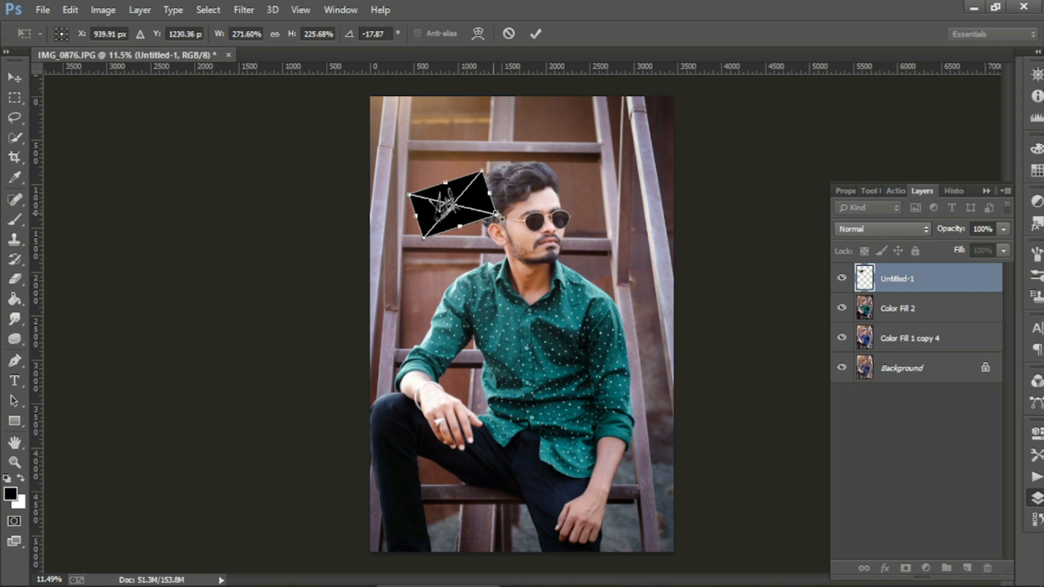
{"action": "key", "text": "Return"}
{"action": "key", "text": "w"}
Step: Blend the signature layer with Linear Dodge (Add) to drop its black background
{"action": "left_click", "coordinate": [894, 231]}
{"action": "left_click", "coordinate": [853, 8]}
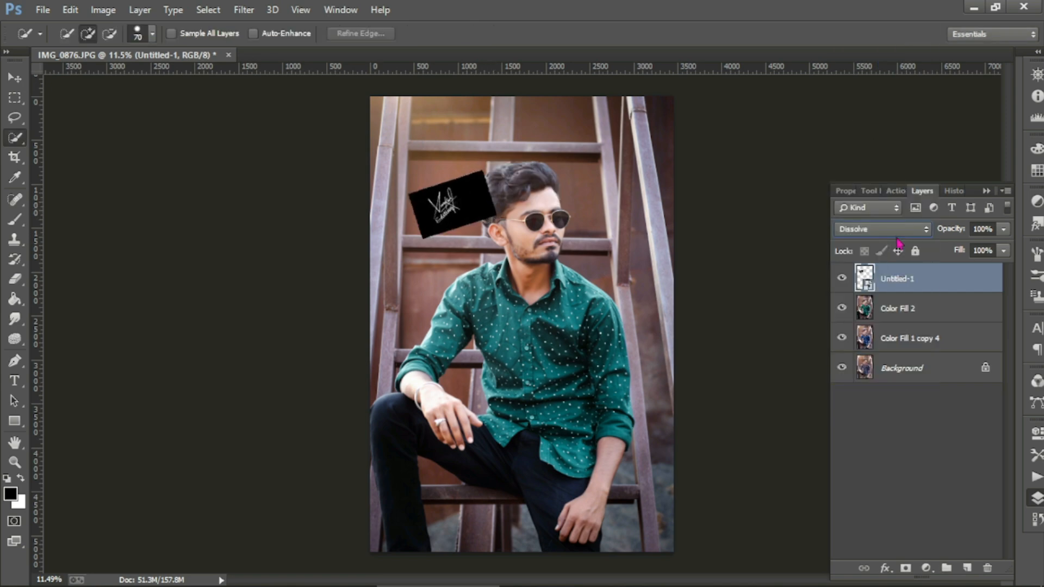
{"action": "key", "text": "Down"}
{"action": "key", "text": "Down"}
{"action": "key", "text": "Down"}
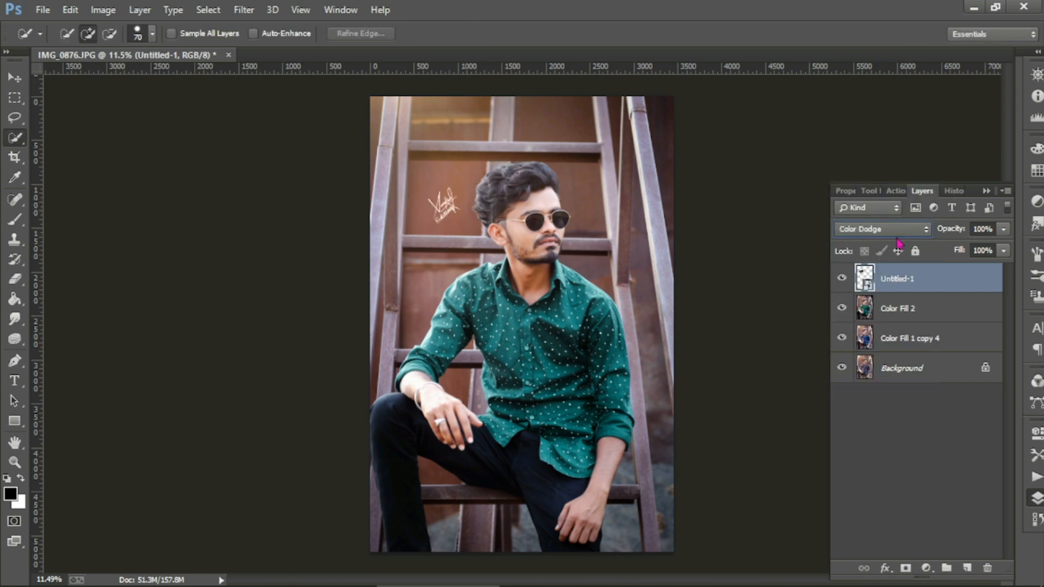
{"action": "key", "text": "Down"}
{"action": "key", "text": "Up"}
{"action": "key", "text": "Up"}
{"action": "key", "text": "Up"}
Step: Enlarge the signature and shift it left of the man's head
{"action": "key", "text": "ctrl+t"}
{"action": "left_click_drag", "start_coordinate": [497, 213], "coordinate": [465, 212]}
{"action": "key", "text": "Return"}
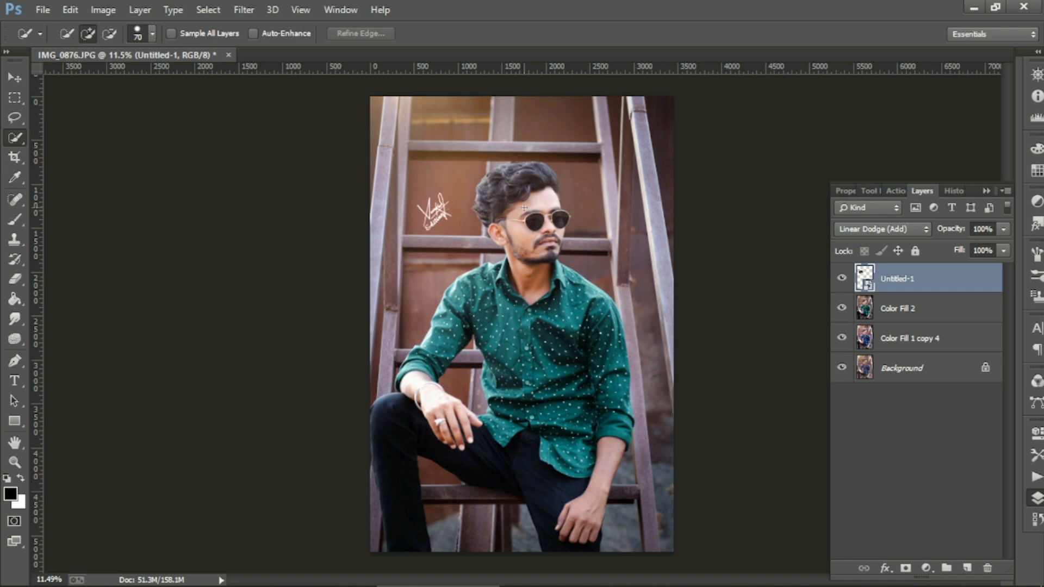
{"action": "scroll", "coordinate": [468, 215], "scroll_direction": "up", "scroll_amount": 6}
Step: Rasterize the Untitled-1 signature layer through the Eraser tool's rasterize prompt
{"action": "left_click", "coordinate": [14, 279]}
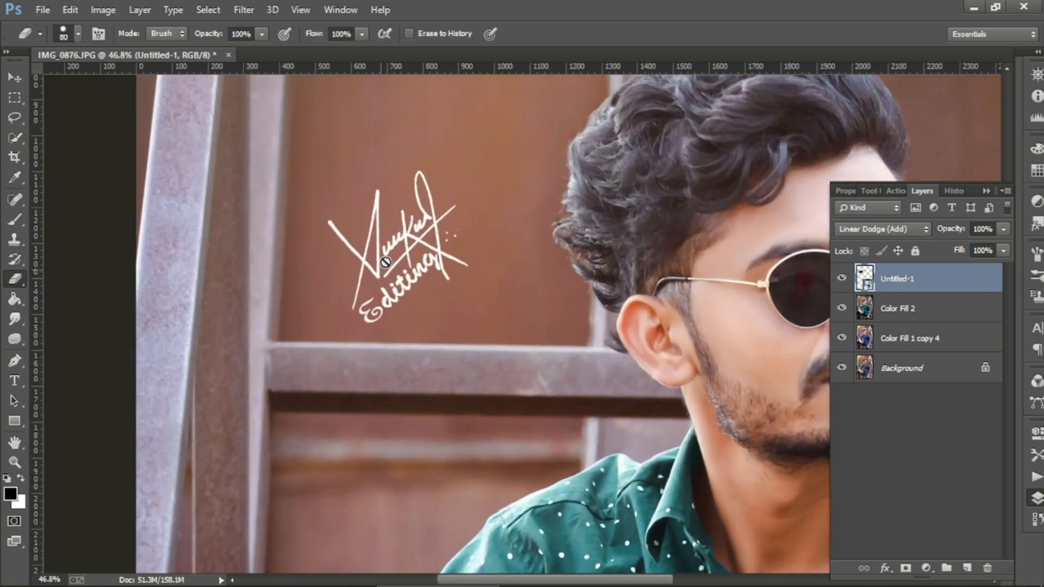
{"action": "left_click", "coordinate": [468, 226]}
{"action": "left_click", "coordinate": [491, 239]}
{"action": "scroll", "coordinate": [555, 247], "scroll_direction": "down", "scroll_amount": 5}
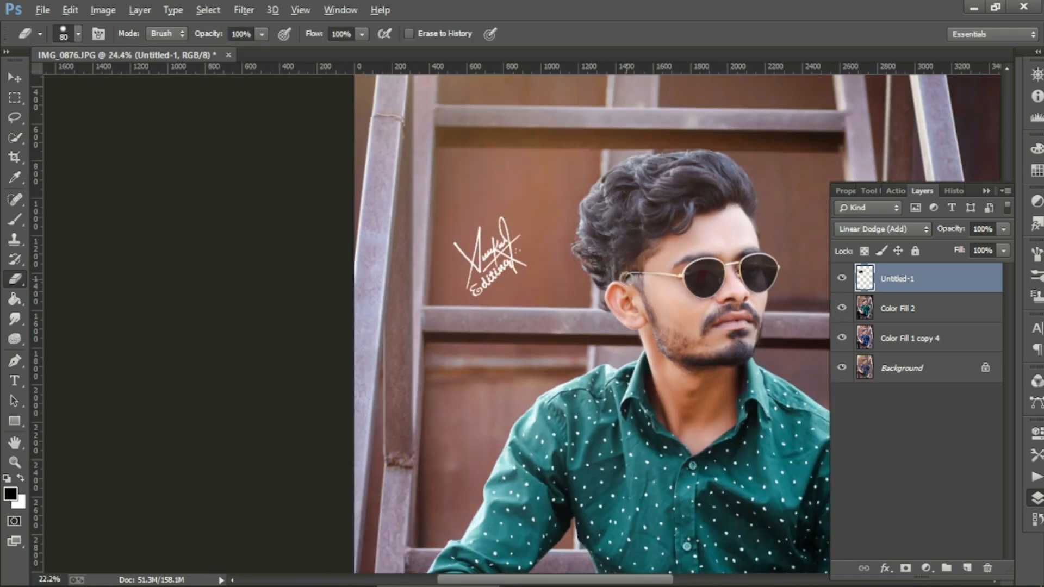
{"action": "scroll", "coordinate": [380, 202], "scroll_direction": "up", "scroll_amount": 5}
{"action": "scroll", "coordinate": [380, 202], "scroll_direction": "down", "scroll_amount": 5}
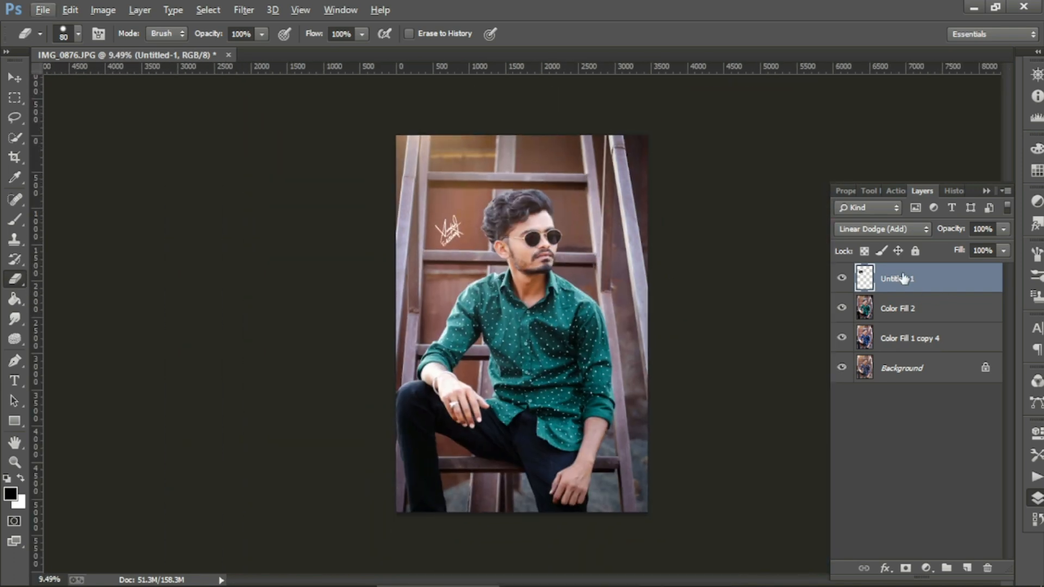
{"action": "left_click", "coordinate": [903, 278], "text": "ctrl"}
{"action": "left_click", "coordinate": [899, 282]}
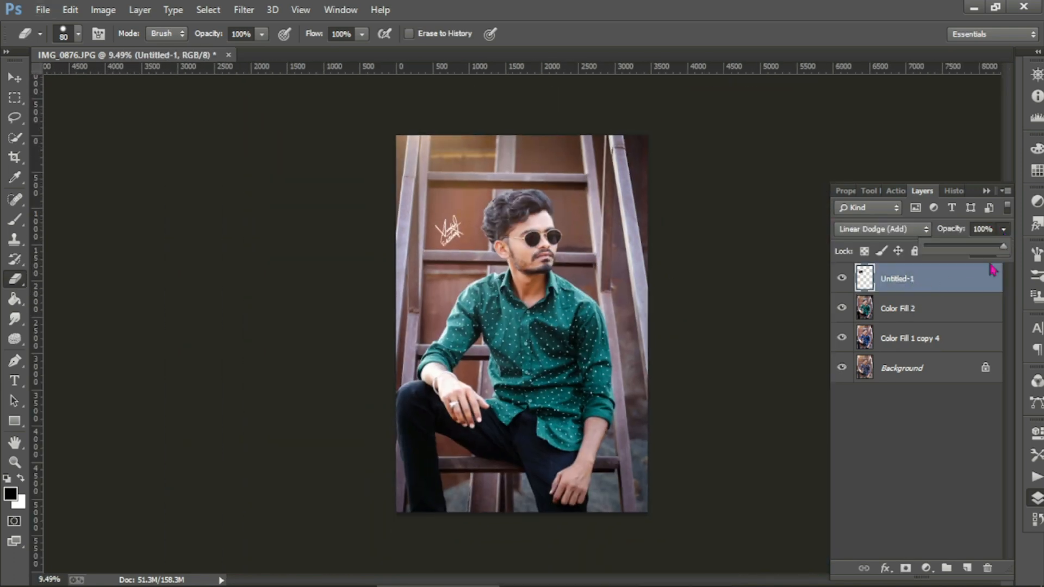
Step: Merge the Color Fill 2 signature into the Untitled-1 photo layer and fit the photo on screen
{"action": "left_click", "coordinate": [922, 309], "text": "ctrl"}
{"action": "right_click", "coordinate": [928, 305]}
{"action": "left_click", "coordinate": [685, 464]}
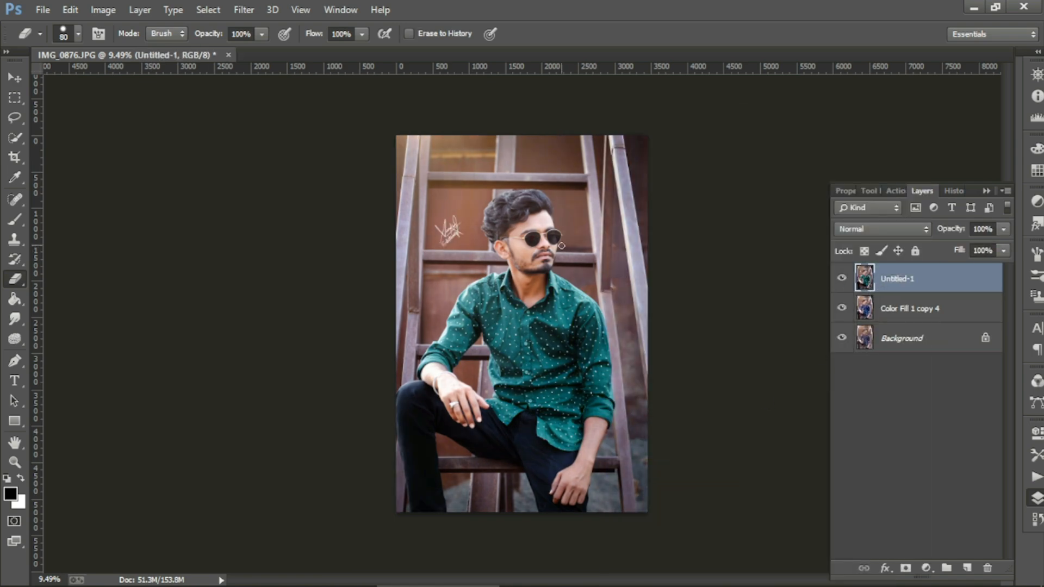
{"action": "scroll", "coordinate": [561, 245], "scroll_direction": "up", "scroll_amount": 1}
{"action": "scroll", "coordinate": [543, 234], "scroll_direction": "up", "scroll_amount": 2}
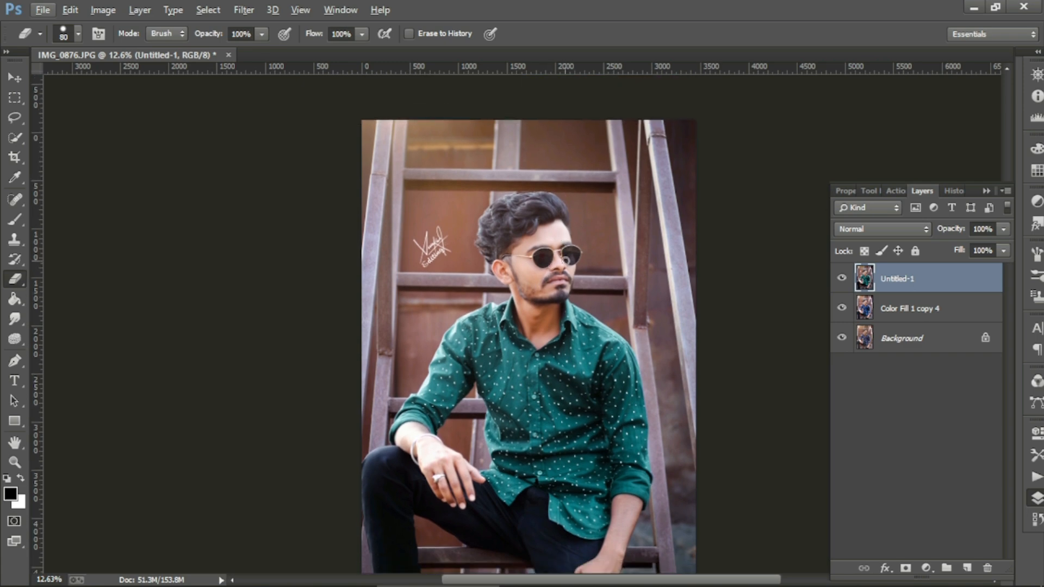
{"action": "scroll", "coordinate": [543, 233], "scroll_direction": "up", "scroll_amount": 2}
{"action": "scroll", "coordinate": [543, 233], "scroll_direction": "down", "scroll_amount": 2}
{"action": "key", "text": "ctrl+0"}
Step: In Levels, set the RGB input range to 6–248 and output to 5–245
{"action": "left_click", "coordinate": [103, 9]}
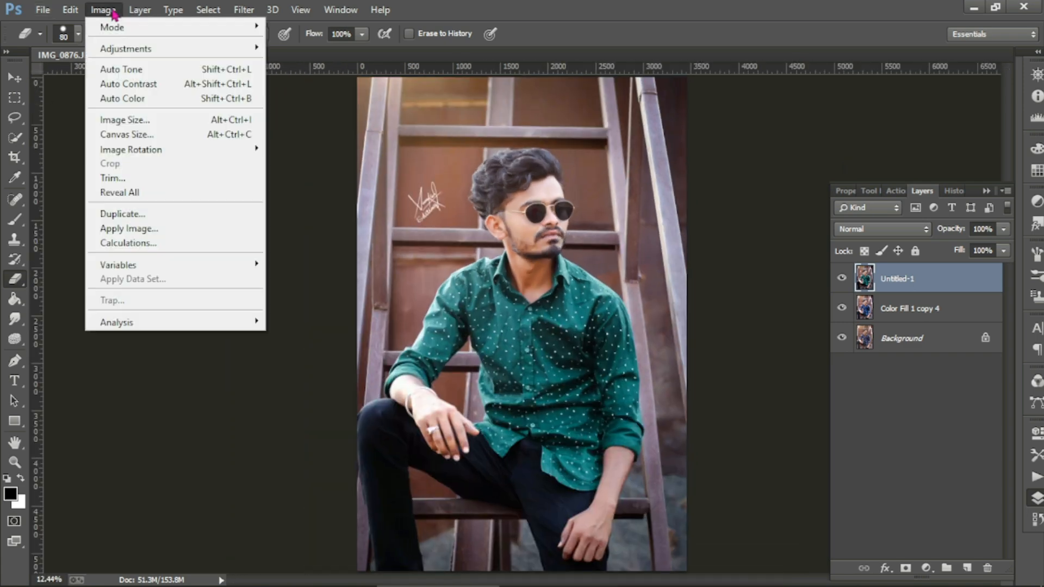
{"action": "mouse_move", "coordinate": [128, 45]}
{"action": "left_click", "coordinate": [342, 73]}
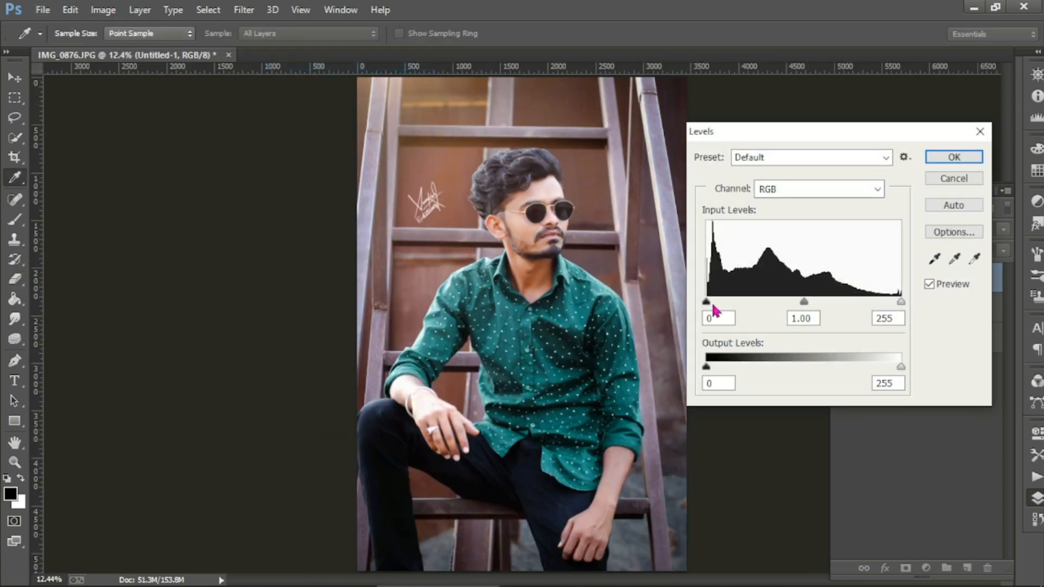
{"action": "left_click_drag", "start_coordinate": [802, 306], "coordinate": [808, 309]}
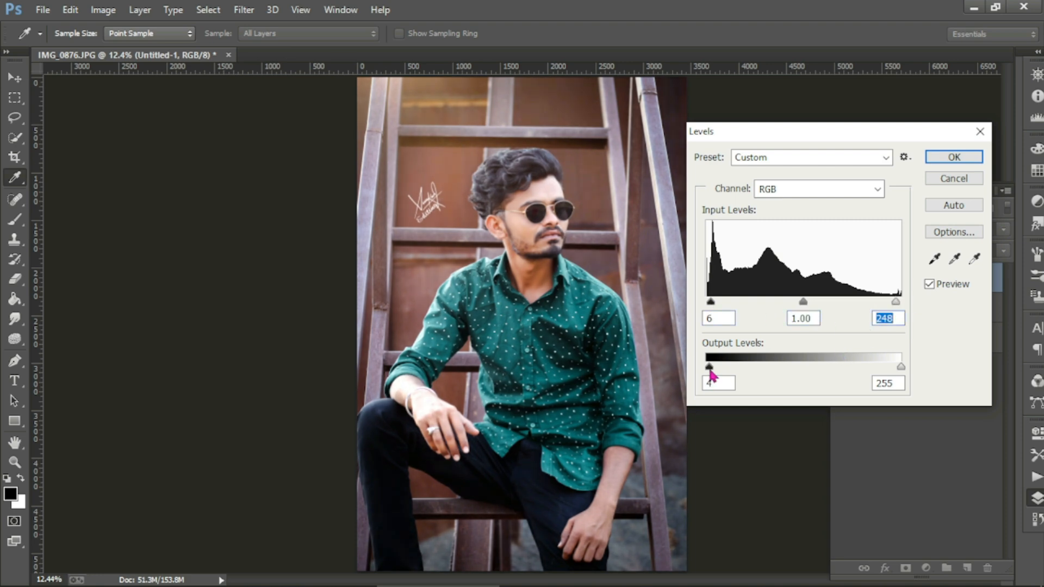
{"action": "left_click", "coordinate": [956, 259]}
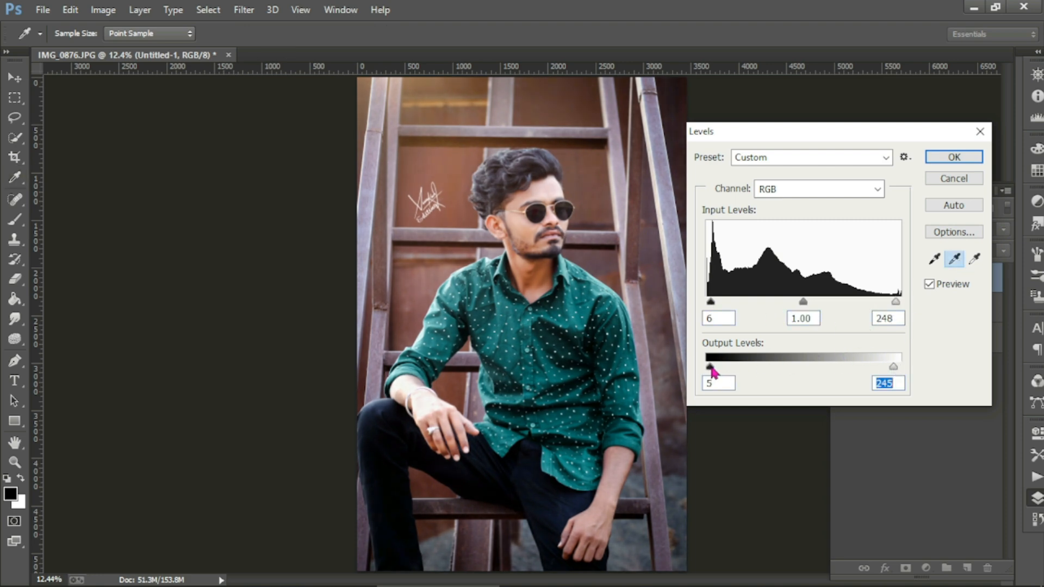
Step: Deepen Red shadows to 11, lower the Blue white point, and apply Levels
{"action": "left_click", "coordinate": [866, 191]}
{"action": "left_click", "coordinate": [848, 213]}
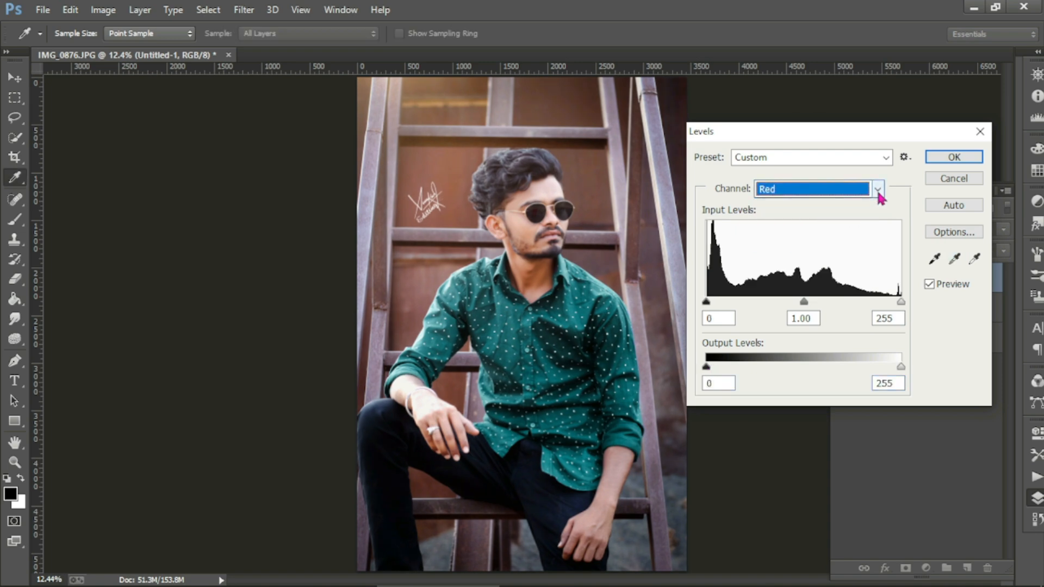
{"action": "left_click_drag", "start_coordinate": [709, 306], "coordinate": [713, 306]}
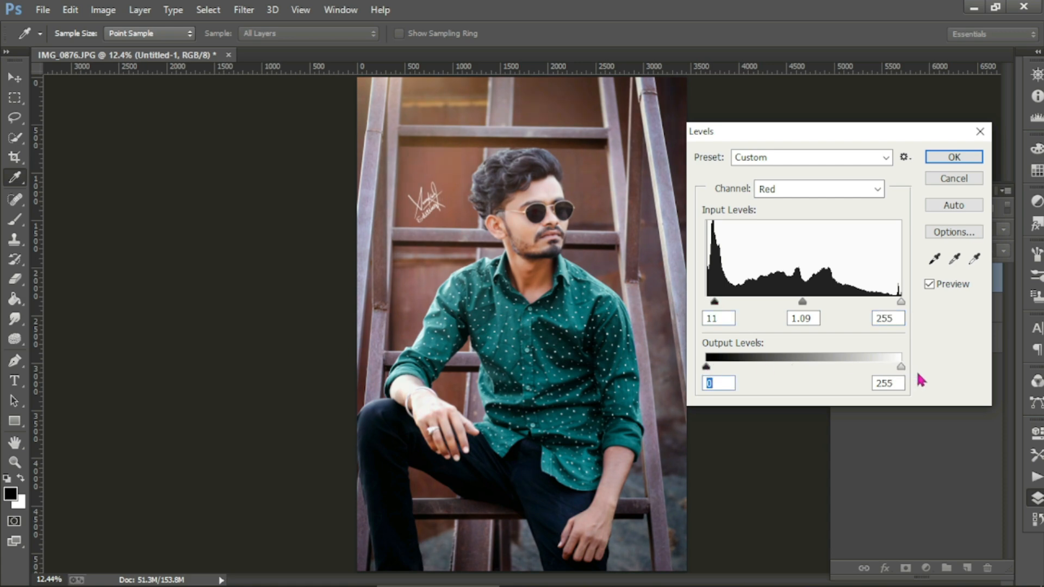
{"action": "left_click", "coordinate": [864, 189]}
{"action": "left_click", "coordinate": [813, 240]}
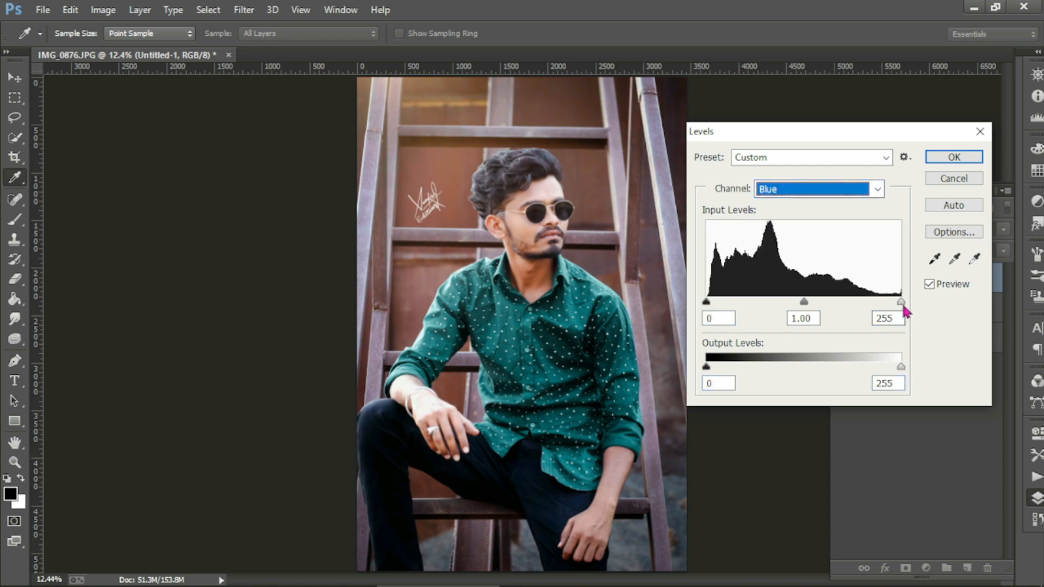
{"action": "left_click_drag", "start_coordinate": [894, 305], "coordinate": [898, 305]}
{"action": "left_click", "coordinate": [954, 158]}
Step: Toggle the photo layer's visibility to compare the Levels result
{"action": "key", "text": "e"}
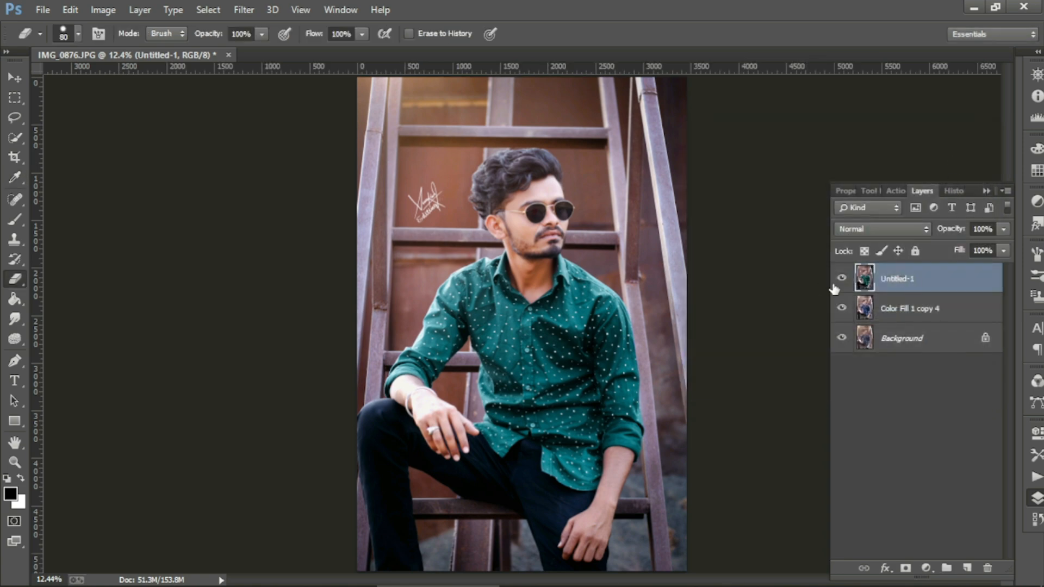
{"action": "left_click", "coordinate": [841, 277]}
{"action": "left_click", "coordinate": [842, 277]}
{"action": "left_click", "coordinate": [841, 278]}
{"action": "left_click", "coordinate": [842, 278]}
{"action": "scroll", "coordinate": [717, 202], "scroll_direction": "up", "scroll_amount": 3}
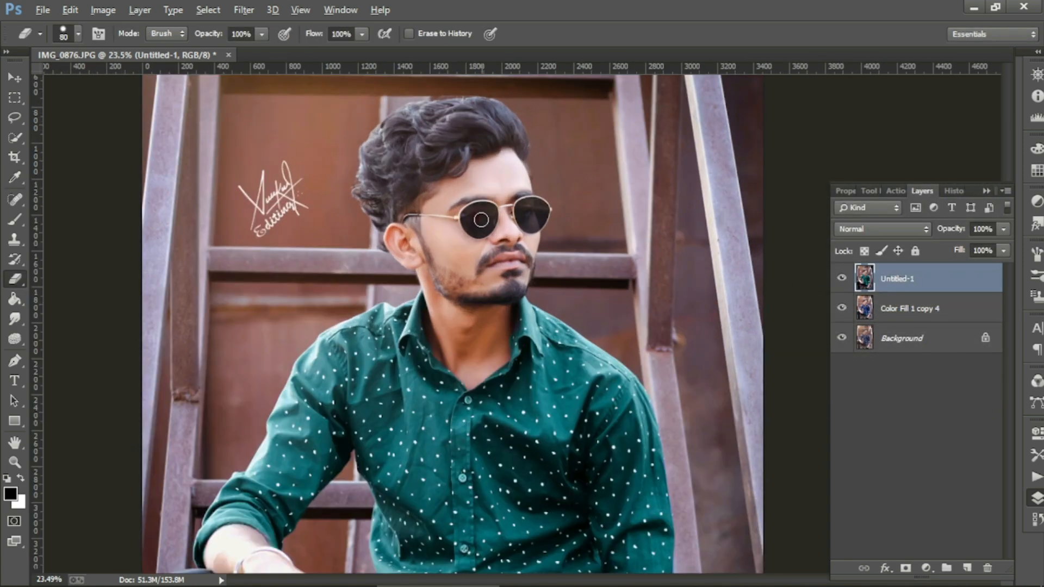
{"action": "left_click", "coordinate": [841, 278]}
{"action": "left_click", "coordinate": [842, 278]}
{"action": "left_click", "coordinate": [841, 278]}
{"action": "left_click", "coordinate": [841, 278]}
{"action": "scroll", "coordinate": [527, 278], "scroll_direction": "down", "scroll_amount": 3}
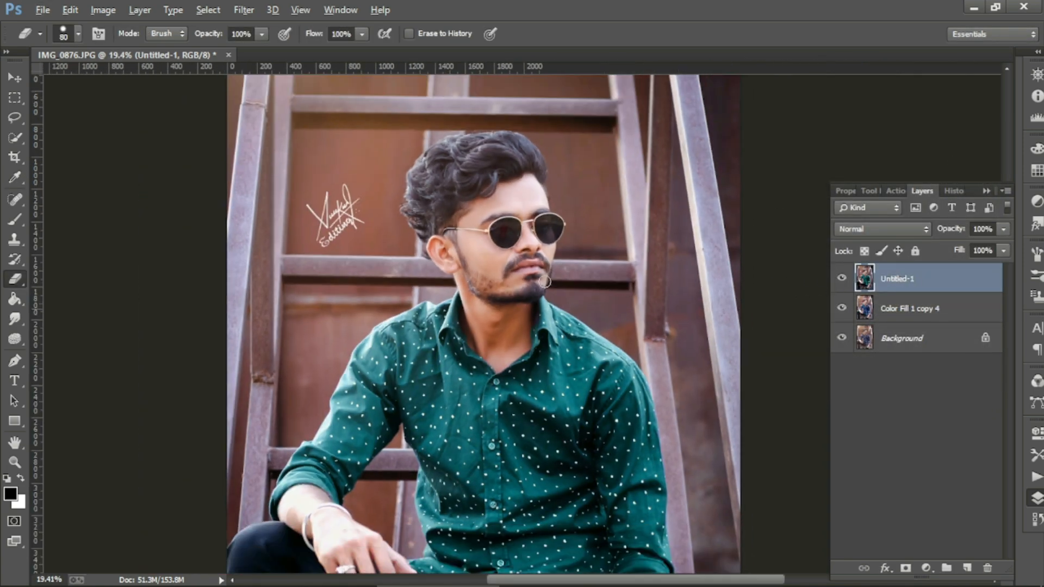
Step: Duplicate the photo layer and apply High Pass with a 2.9 px radius to the copy
{"action": "right_click", "coordinate": [870, 289]}
{"action": "left_click", "coordinate": [602, 163]}
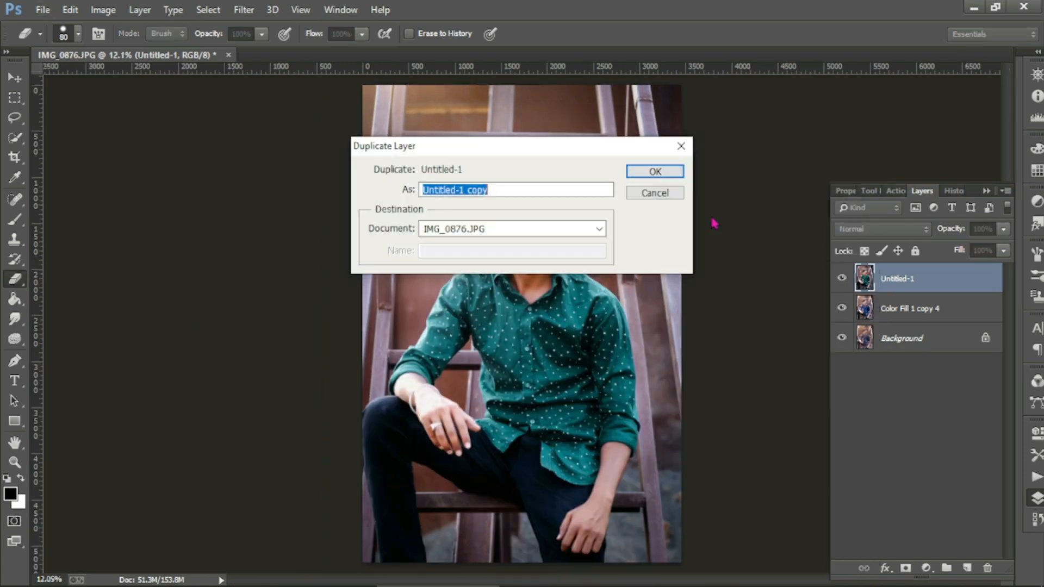
{"action": "left_click", "coordinate": [659, 171]}
{"action": "left_click", "coordinate": [260, 12]}
{"action": "mouse_move", "coordinate": [326, 353]}
{"action": "left_click", "coordinate": [478, 362]}
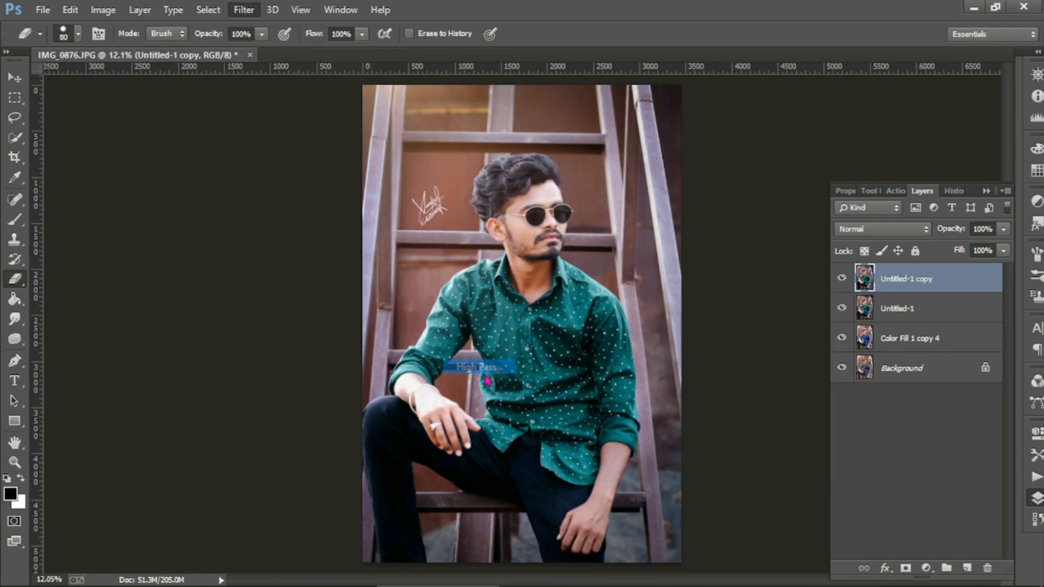
{"action": "left_click_drag", "start_coordinate": [455, 338], "coordinate": [442, 337]}
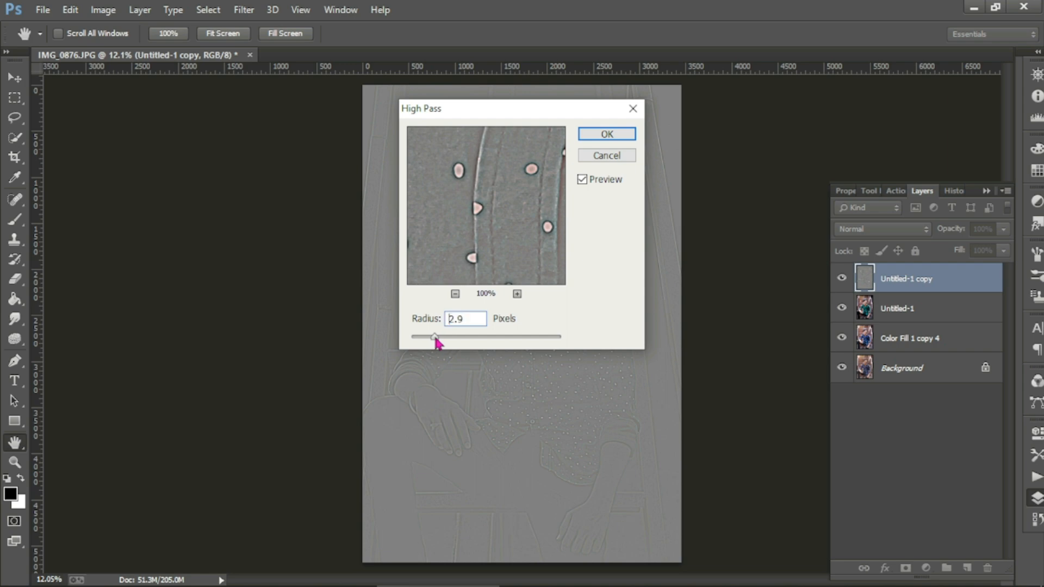
{"action": "left_click", "coordinate": [597, 136]}
Step: Blend the High Pass copy in Overlay at 90% opacity, checking it on and off
{"action": "key", "text": "e"}
{"action": "left_click", "coordinate": [881, 229]}
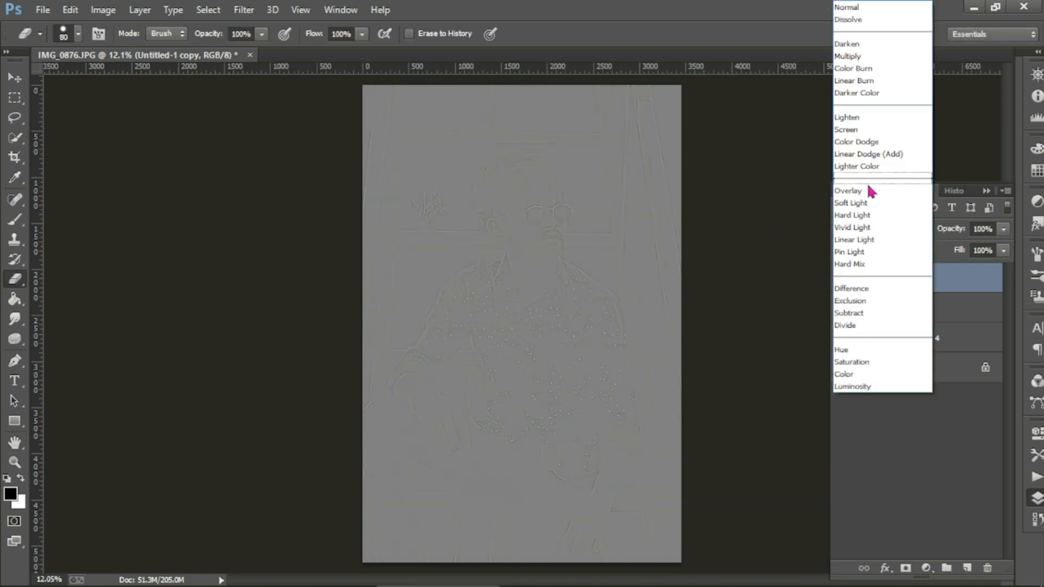
{"action": "left_click", "coordinate": [872, 192]}
{"action": "key", "text": "v"}
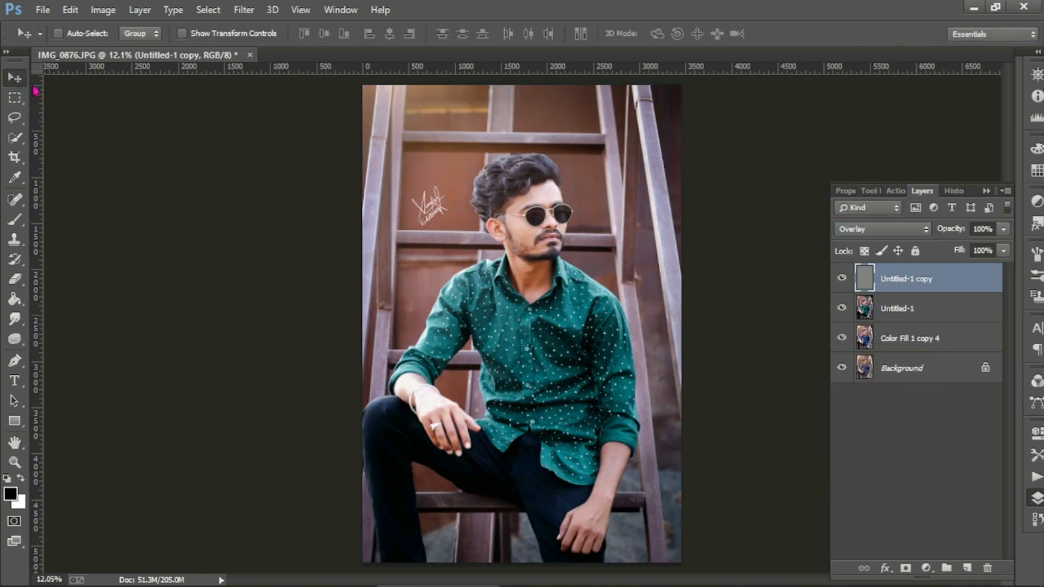
{"action": "scroll", "coordinate": [510, 188], "scroll_direction": "up", "scroll_amount": 5}
{"action": "left_click", "coordinate": [841, 279]}
{"action": "left_click", "coordinate": [841, 278]}
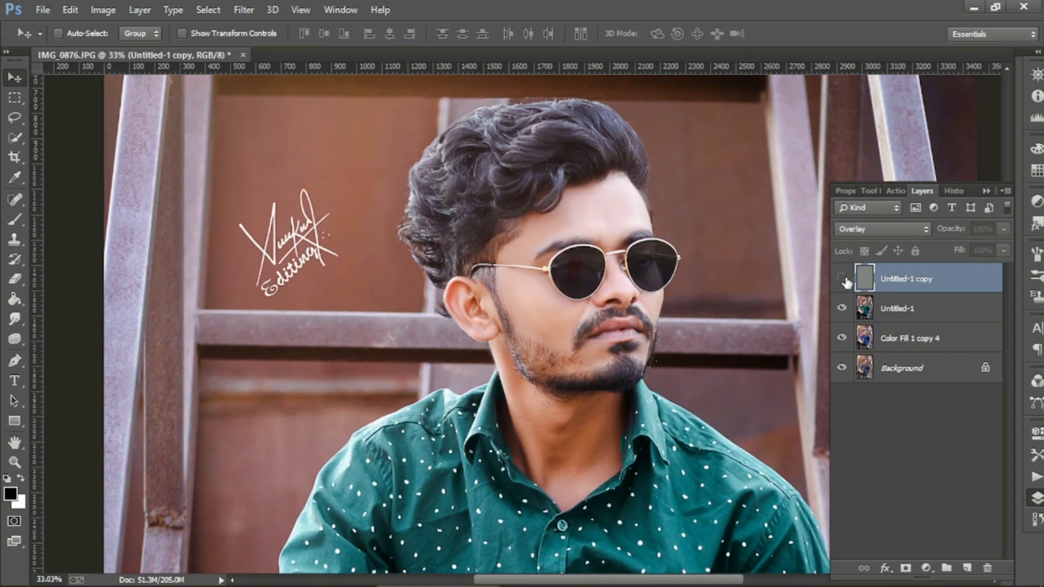
{"action": "scroll", "coordinate": [652, 266], "scroll_direction": "down", "scroll_amount": 5}
{"action": "scroll", "coordinate": [652, 267], "scroll_direction": "down", "scroll_amount": 1}
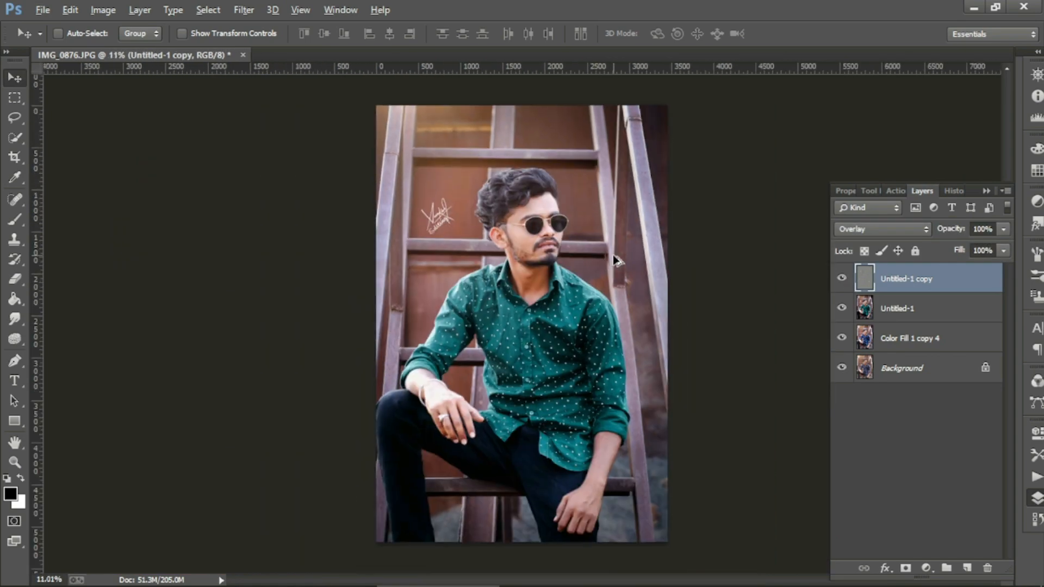
{"action": "left_click", "coordinate": [1003, 229]}
Step: Merge the signature into the photo copy and duplicate it as Untitled-1 copy 2
{"action": "right_click", "coordinate": [989, 278]}
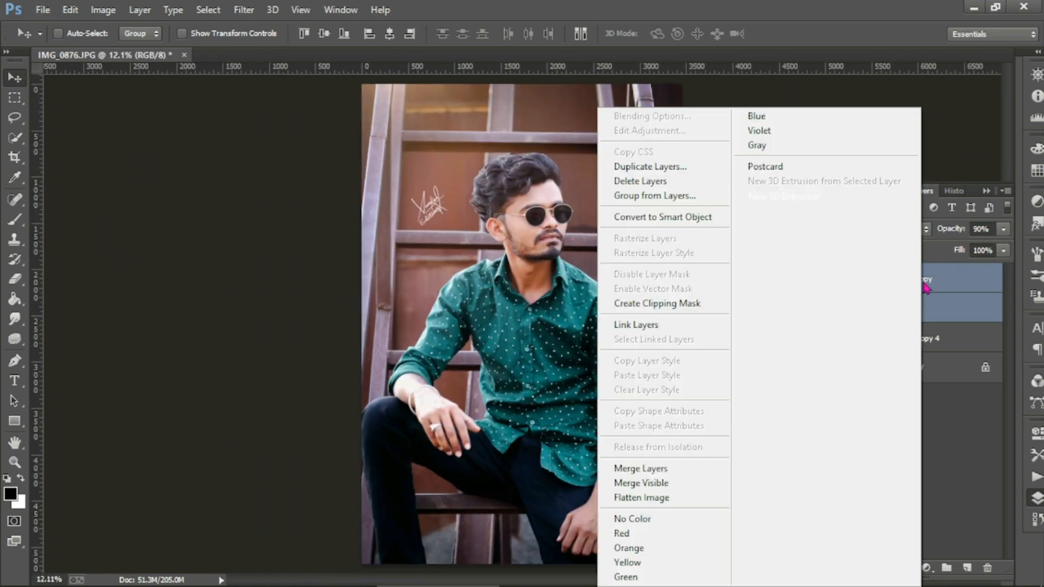
{"action": "left_click", "coordinate": [669, 472]}
{"action": "left_click", "coordinate": [841, 278]}
{"action": "left_click", "coordinate": [842, 278]}
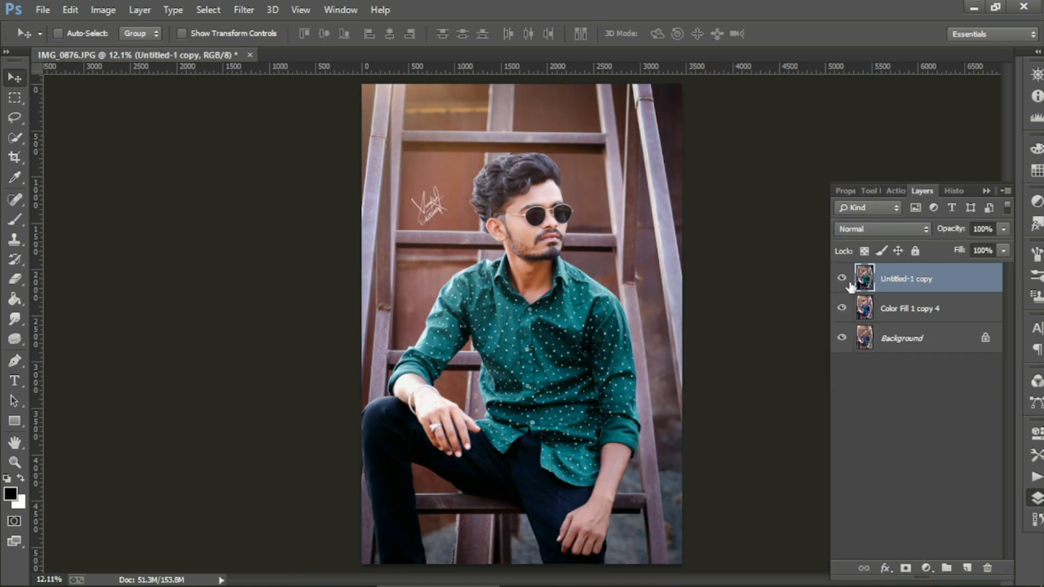
{"action": "left_click", "coordinate": [243, 10]}
{"action": "right_click", "coordinate": [918, 278]}
{"action": "left_click", "coordinate": [625, 166]}
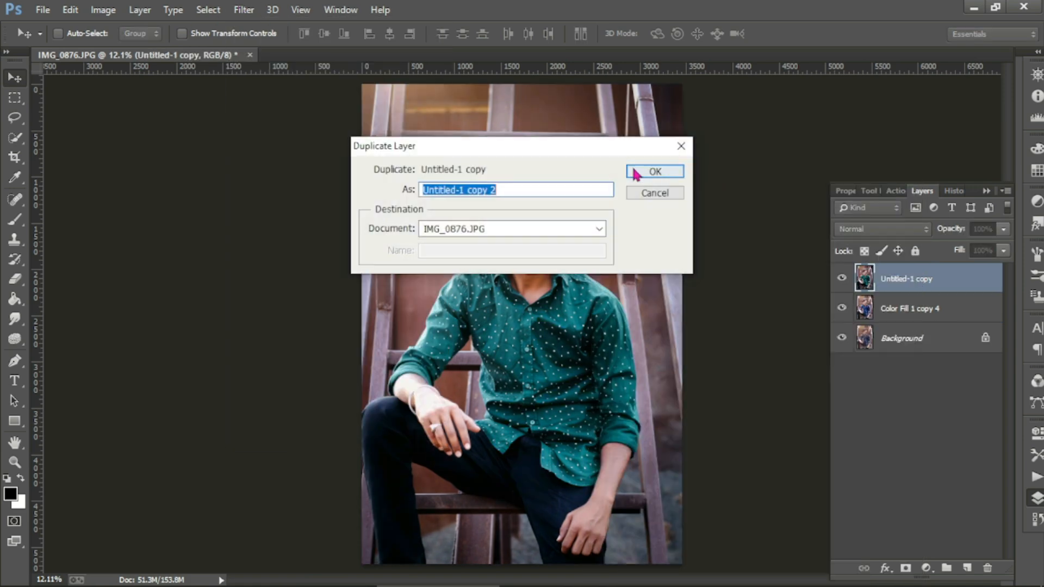
{"action": "left_click", "coordinate": [655, 170]}
Step: Apply Shadows/Highlights with shadows amount 0 and radius 36, then compare before and after
{"action": "left_click", "coordinate": [103, 11]}
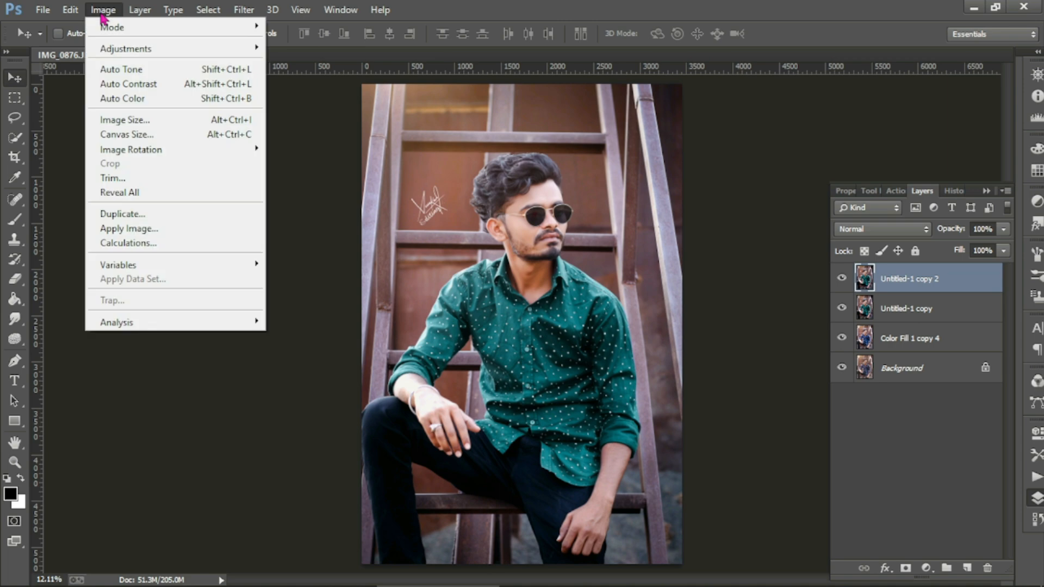
{"action": "mouse_move", "coordinate": [116, 49]}
{"action": "left_click", "coordinate": [326, 302]}
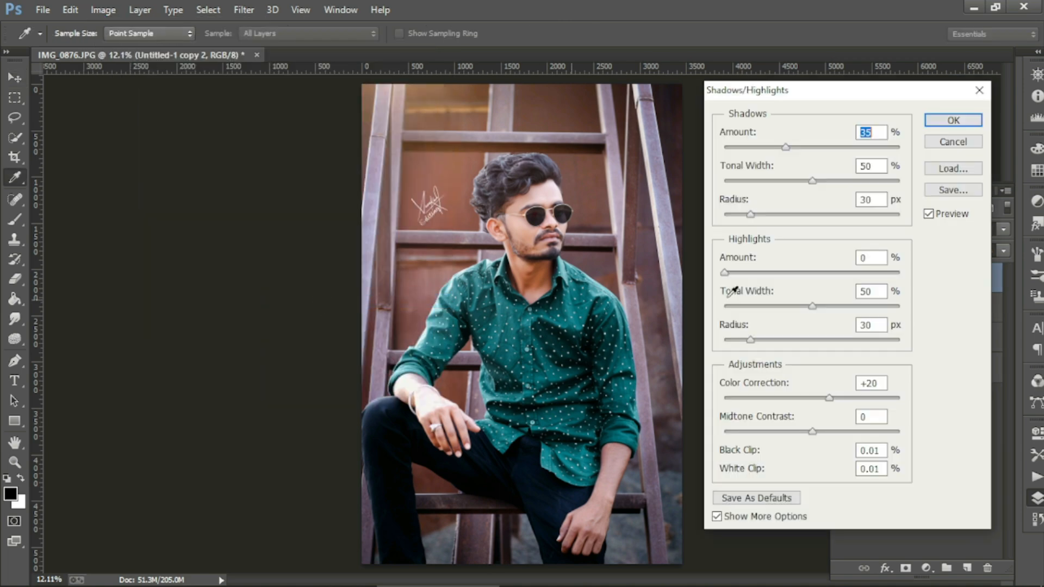
{"action": "left_click_drag", "start_coordinate": [786, 147], "coordinate": [720, 152]}
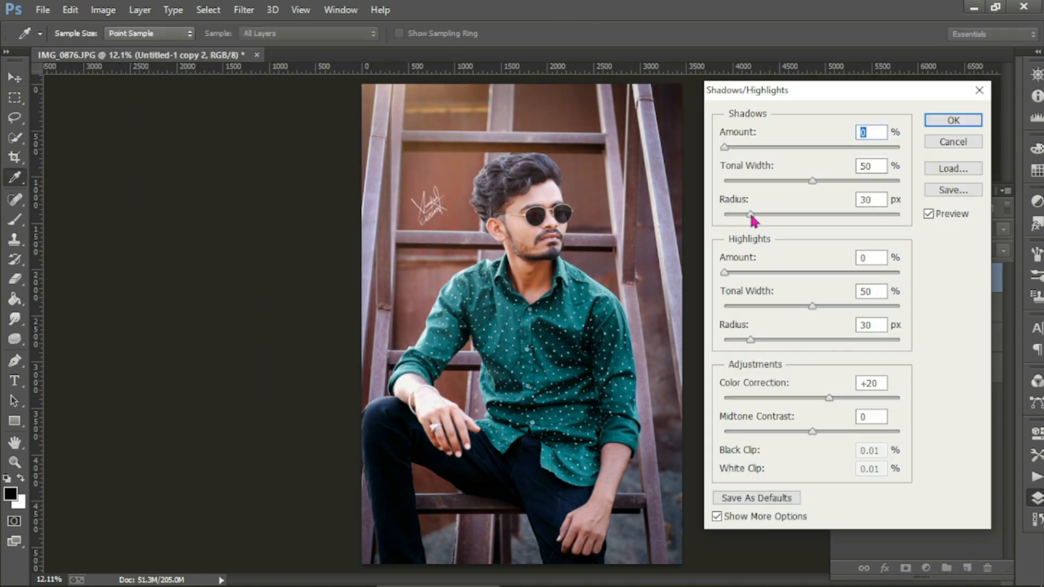
{"action": "type", "text": "36"}
{"action": "key", "text": "Tab"}
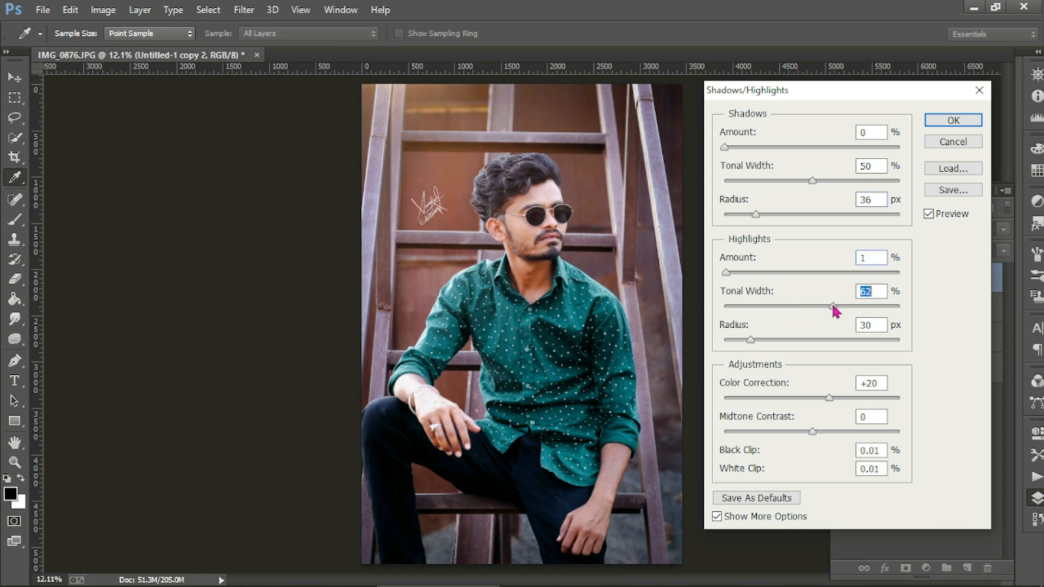
{"action": "left_click", "coordinate": [939, 123]}
{"action": "key", "text": "v"}
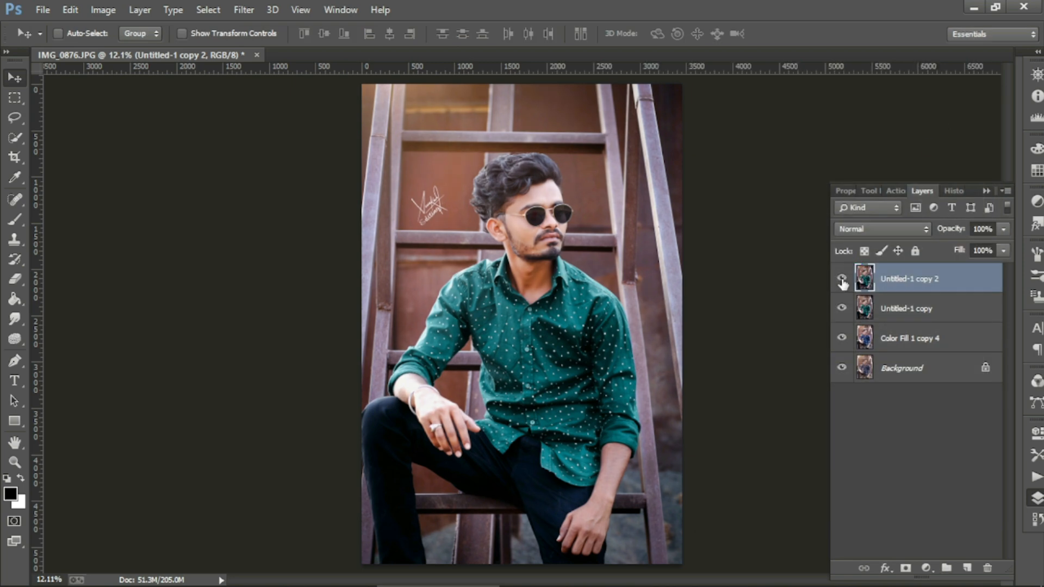
{"action": "scroll", "coordinate": [643, 256], "scroll_direction": "up", "scroll_amount": 4}
{"action": "left_click", "coordinate": [841, 278]}
{"action": "left_click", "coordinate": [842, 279]}
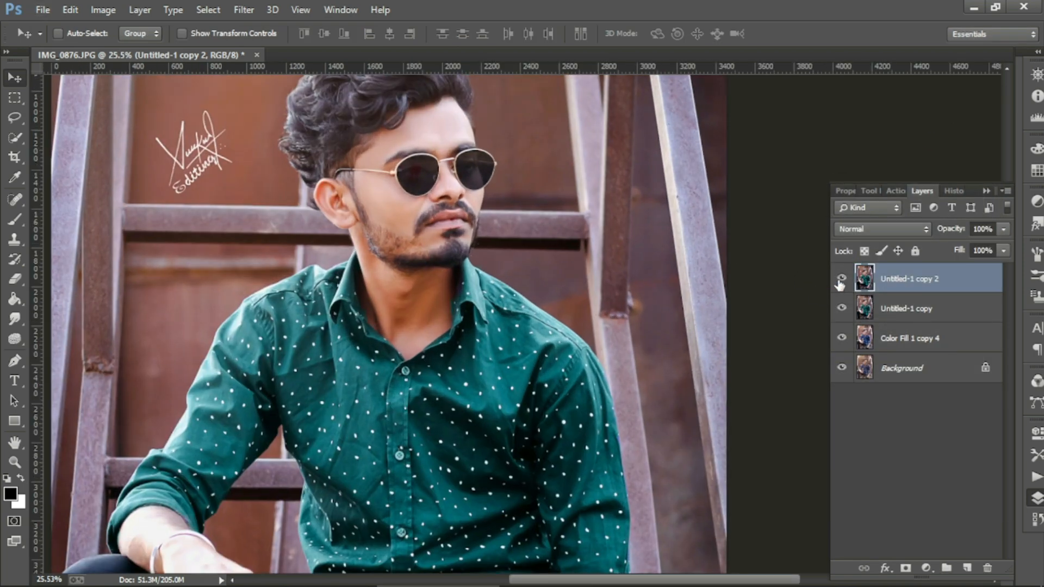
{"action": "left_click", "coordinate": [841, 278]}
{"action": "left_click", "coordinate": [841, 278]}
Step: Grade the top copy in Camera Raw with Whites -11 and Shadows +6
{"action": "scroll", "coordinate": [581, 280], "scroll_direction": "down", "scroll_amount": 4}
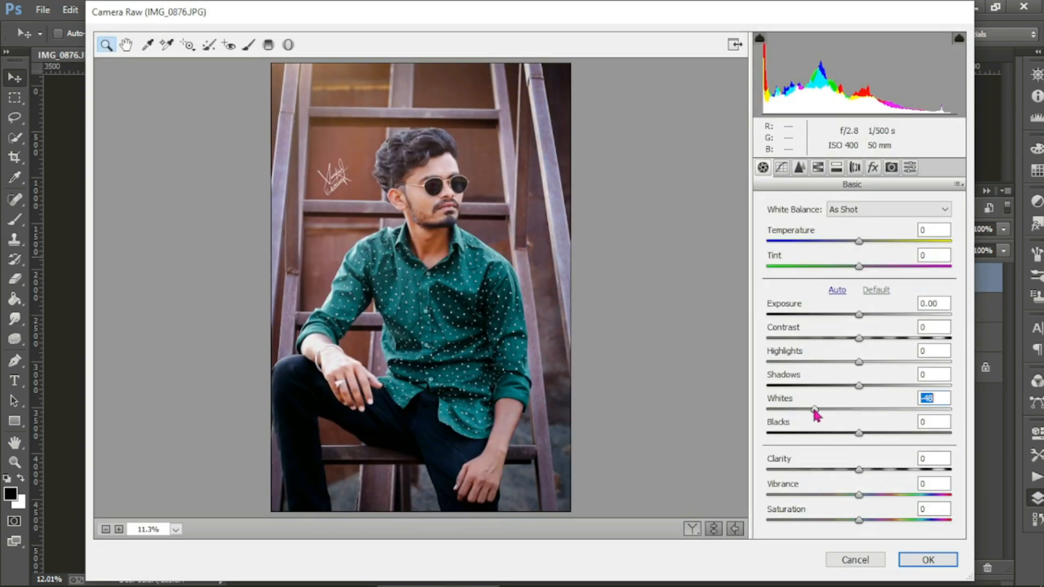
{"action": "mouse_move", "coordinate": [857, 386]}
{"action": "left_mouse_down"}
{"action": "mouse_move", "coordinate": [890, 385]}
{"action": "mouse_move", "coordinate": [823, 396]}
{"action": "mouse_move", "coordinate": [862, 401]}
{"action": "left_mouse_up"}
{"action": "mouse_move", "coordinate": [857, 433]}
{"action": "left_mouse_down"}
{"action": "mouse_move", "coordinate": [833, 432]}
{"action": "mouse_move", "coordinate": [856, 435]}
{"action": "left_mouse_up"}
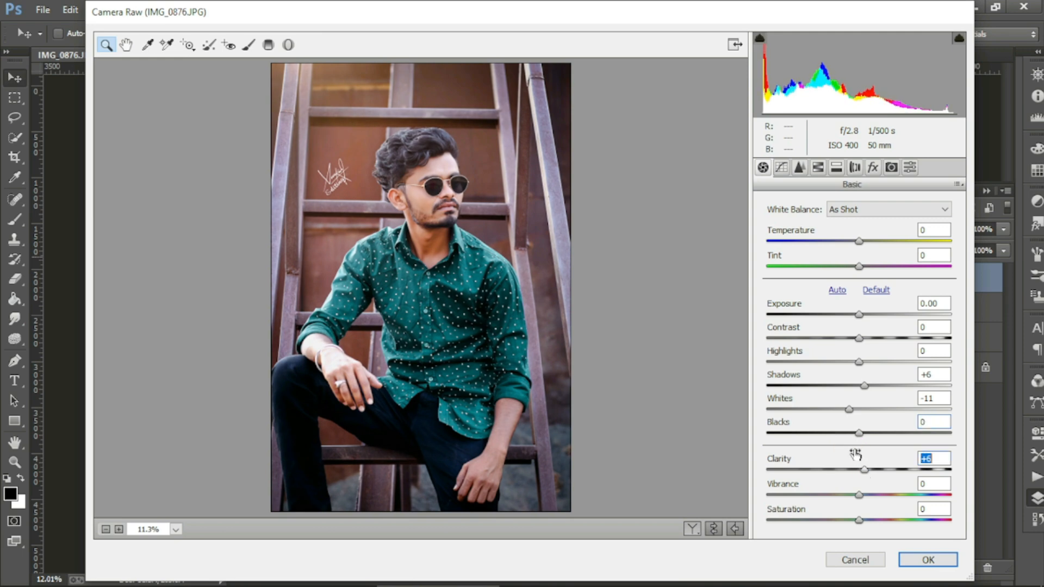
{"action": "left_click", "coordinate": [930, 560]}
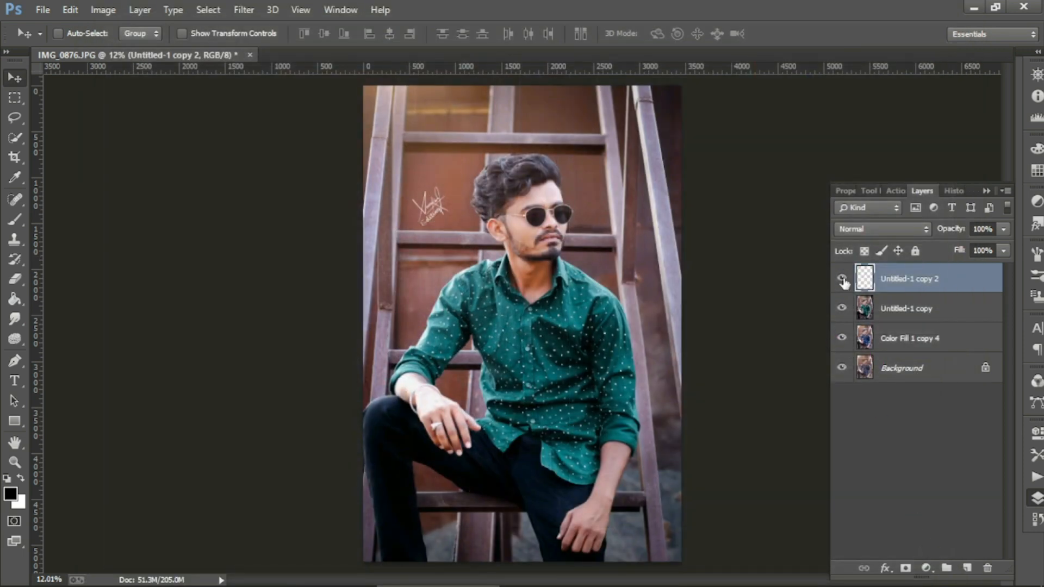
Step: Merge Untitled-1 copy with the top layer and check the merged result
{"action": "left_click", "coordinate": [892, 307], "text": "ctrl"}
{"action": "right_click", "coordinate": [892, 307]}
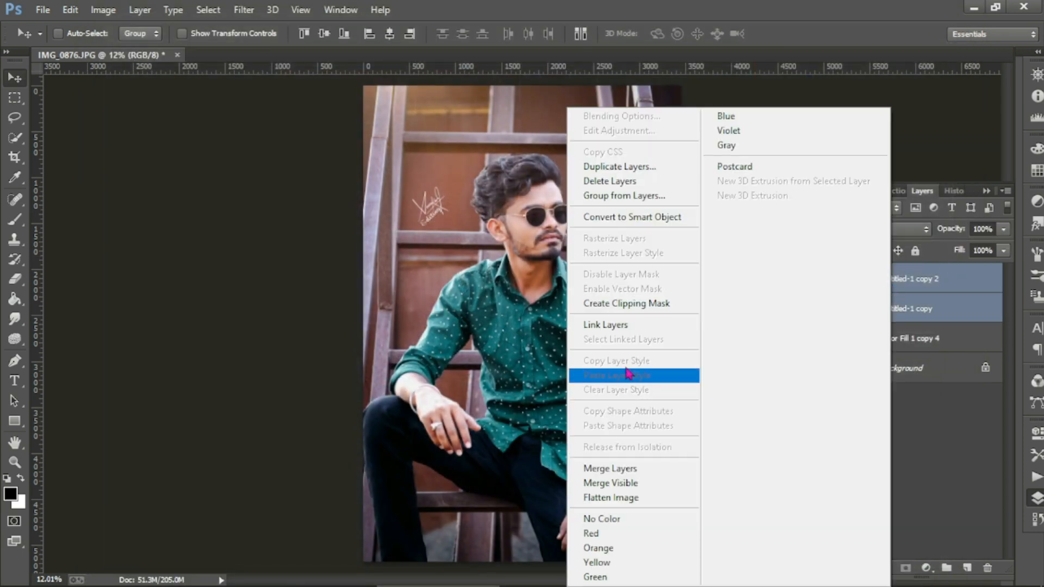
{"action": "left_click", "coordinate": [625, 468]}
{"action": "left_click", "coordinate": [842, 279]}
{"action": "left_click", "coordinate": [842, 279]}
{"action": "left_click", "coordinate": [842, 279]}
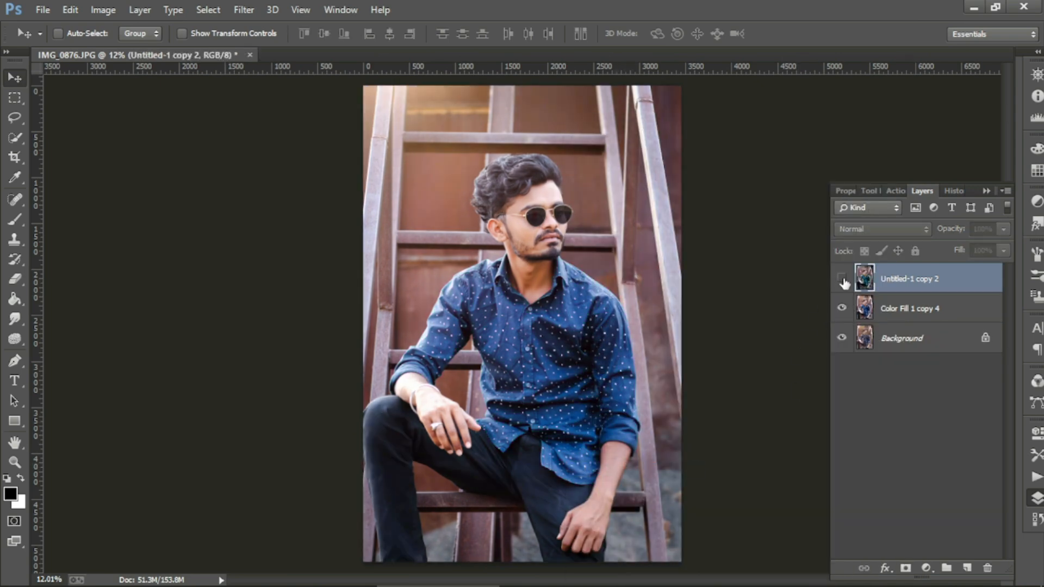
{"action": "left_click", "coordinate": [842, 278]}
Step: Toggle the top layer repeatedly to compare the grading before and after
{"action": "scroll", "coordinate": [439, 250], "scroll_direction": "up", "scroll_amount": 3}
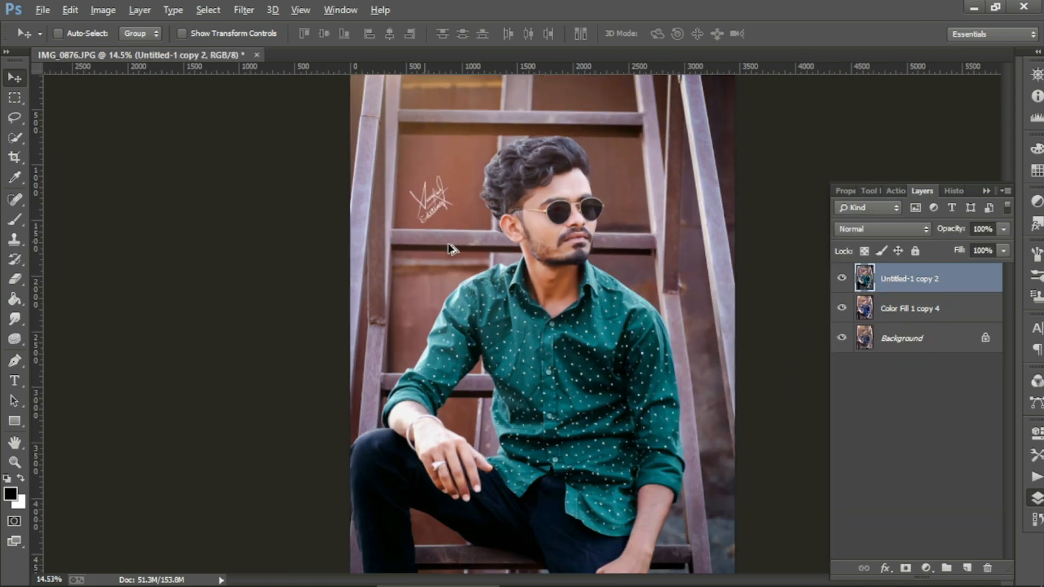
{"action": "left_click", "coordinate": [845, 280]}
{"action": "left_click", "coordinate": [845, 281]}
{"action": "left_click", "coordinate": [844, 280]}
{"action": "left_click", "coordinate": [843, 280]}
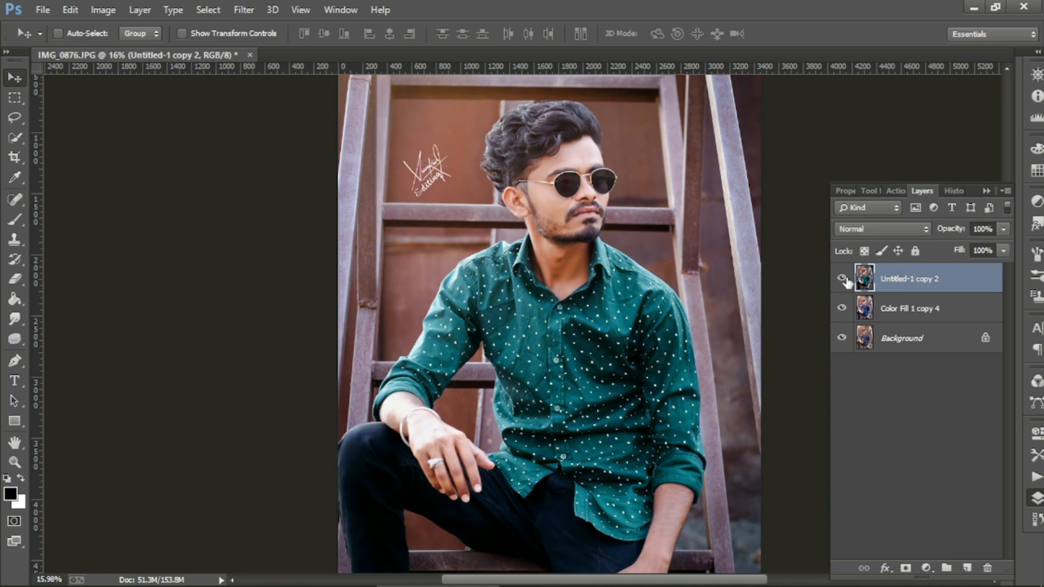
{"action": "left_click", "coordinate": [843, 279]}
{"action": "left_click", "coordinate": [843, 279]}
{"action": "left_click", "coordinate": [845, 281]}
{"action": "left_click", "coordinate": [845, 280]}
Step: Show Color Fill 1 copy 4 and merge it into the top layer, then compare
{"action": "left_click", "coordinate": [842, 308]}
{"action": "left_click", "coordinate": [884, 306], "text": "ctrl"}
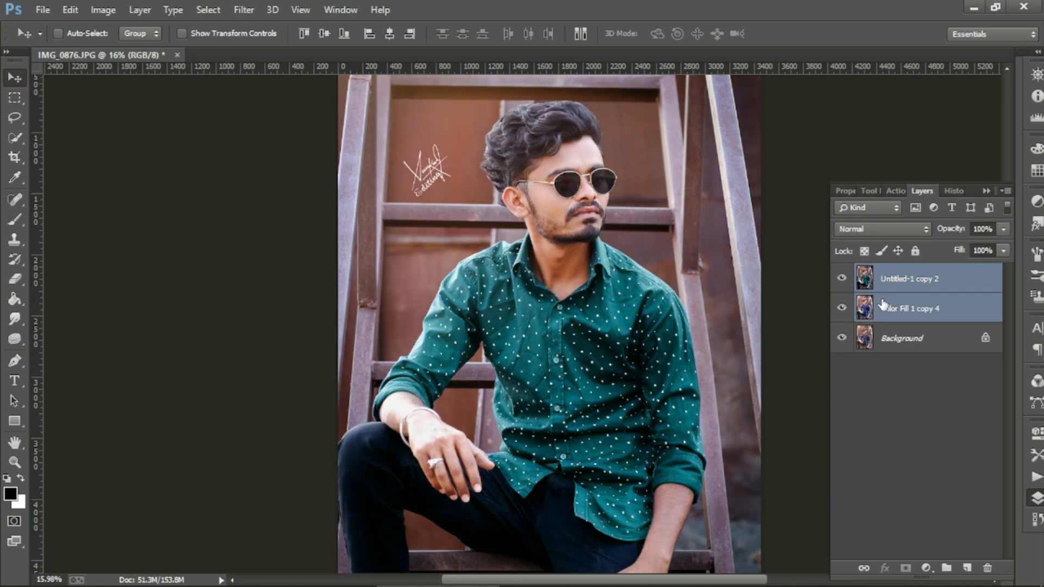
{"action": "right_click", "coordinate": [889, 308]}
{"action": "left_click", "coordinate": [660, 469]}
{"action": "scroll", "coordinate": [599, 336], "scroll_direction": "down", "scroll_amount": 2}
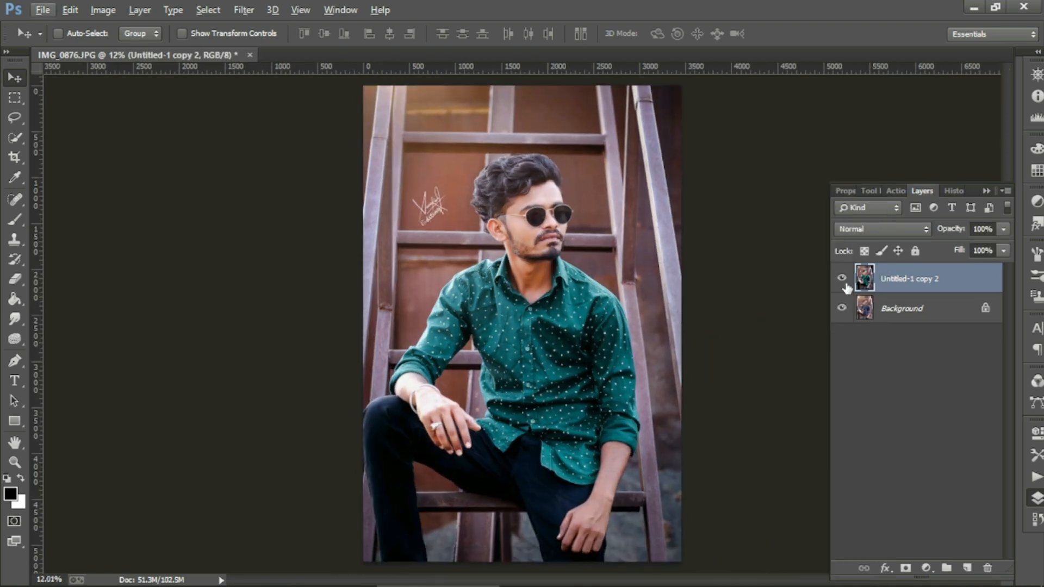
{"action": "left_click", "coordinate": [843, 279]}
{"action": "left_click", "coordinate": [843, 280]}
{"action": "left_click", "coordinate": [843, 280]}
{"action": "left_click", "coordinate": [843, 279]}
{"action": "scroll", "coordinate": [674, 247], "scroll_direction": "up", "scroll_amount": 2}
Step: Duplicate the merged photo layer as Untitled-1 copy 3
{"action": "left_click", "coordinate": [843, 279]}
{"action": "left_click", "coordinate": [843, 279]}
{"action": "scroll", "coordinate": [595, 304], "scroll_direction": "down", "scroll_amount": 1}
{"action": "right_click", "coordinate": [831, 282]}
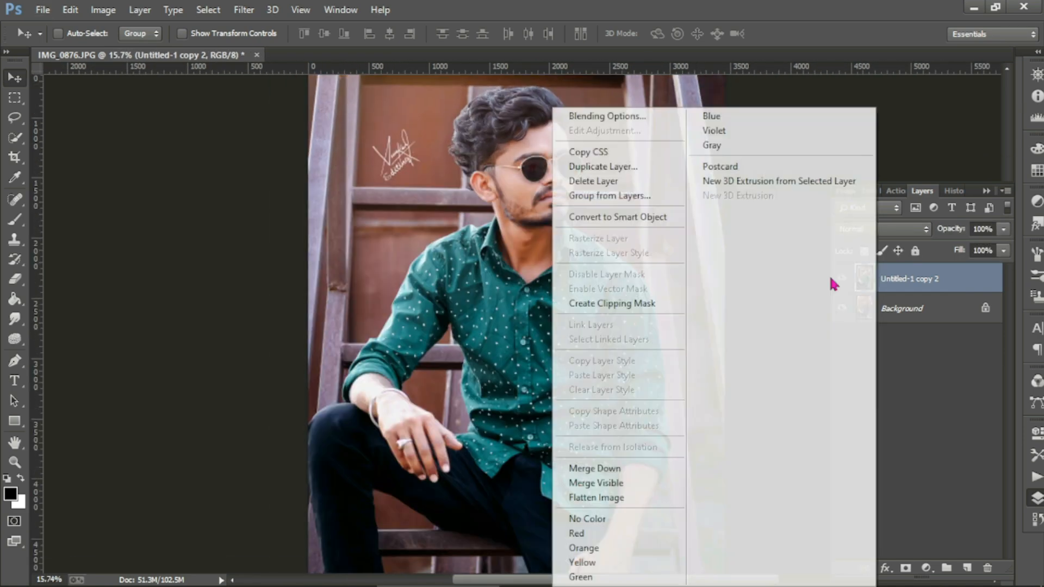
{"action": "left_click", "coordinate": [594, 166]}
{"action": "left_click", "coordinate": [652, 171]}
{"action": "scroll", "coordinate": [604, 210], "scroll_direction": "down", "scroll_amount": 2}
{"action": "scroll", "coordinate": [557, 223], "scroll_direction": "up", "scroll_amount": 2}
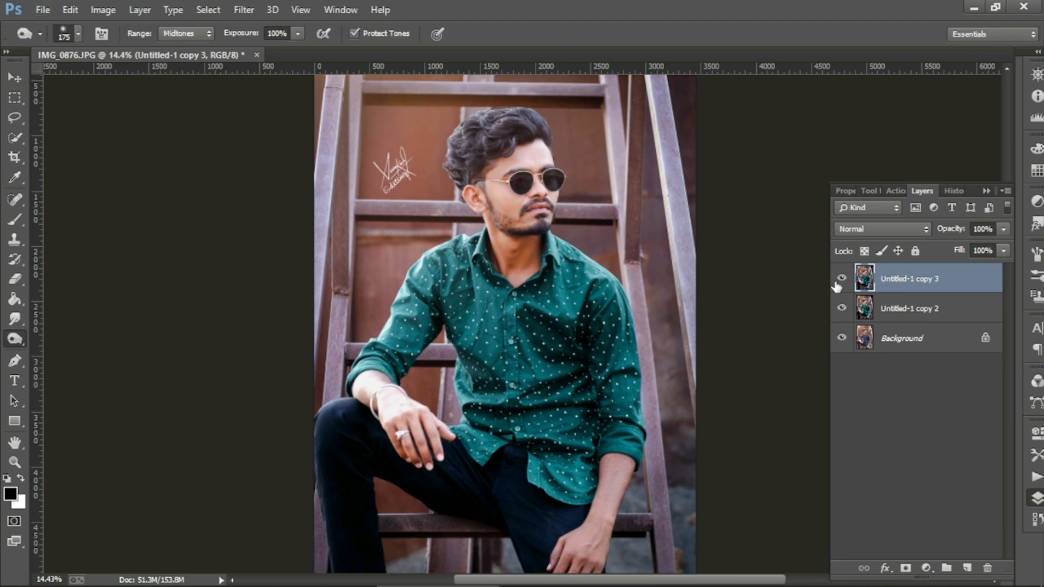
{"action": "left_click", "coordinate": [837, 282]}
{"action": "left_click", "coordinate": [837, 282]}
Step: Apply the Stylize > Diffuse filter in Anisotropic mode to the new copy
{"action": "left_click", "coordinate": [244, 9]}
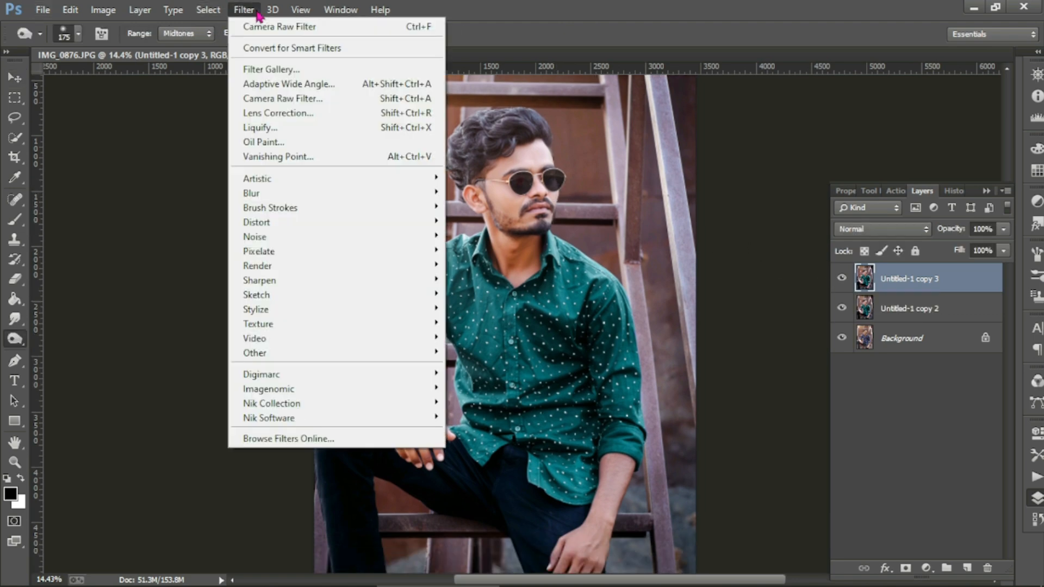
{"action": "mouse_move", "coordinate": [308, 325]}
{"action": "mouse_move", "coordinate": [433, 309]}
{"action": "left_click", "coordinate": [473, 307]}
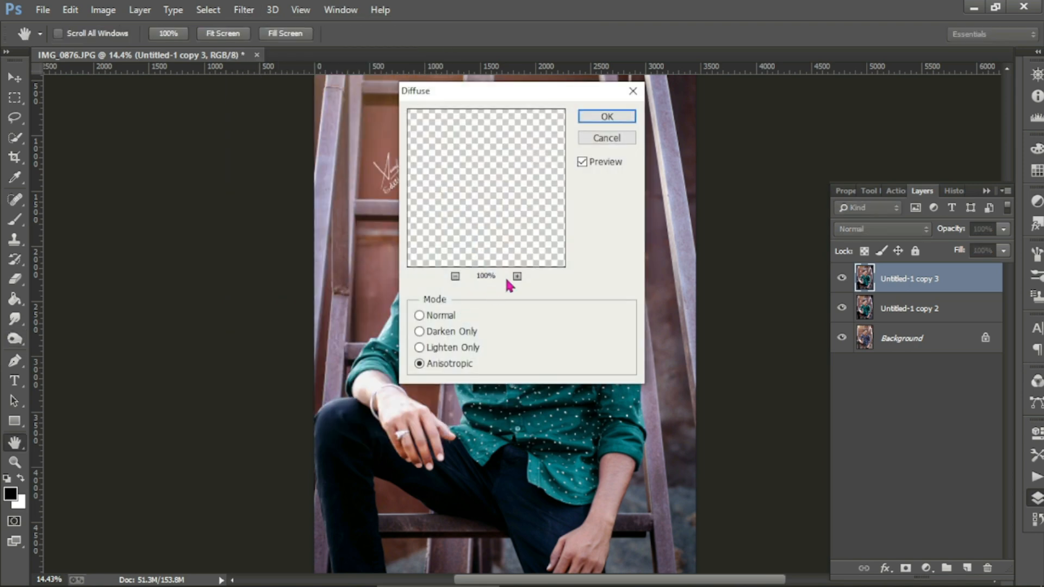
{"action": "left_click", "coordinate": [605, 116]}
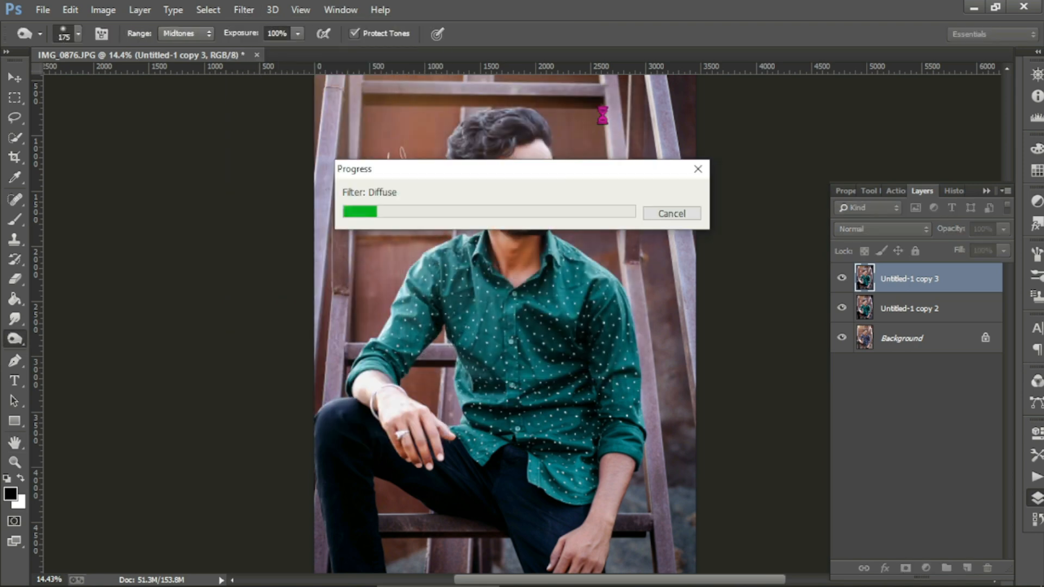
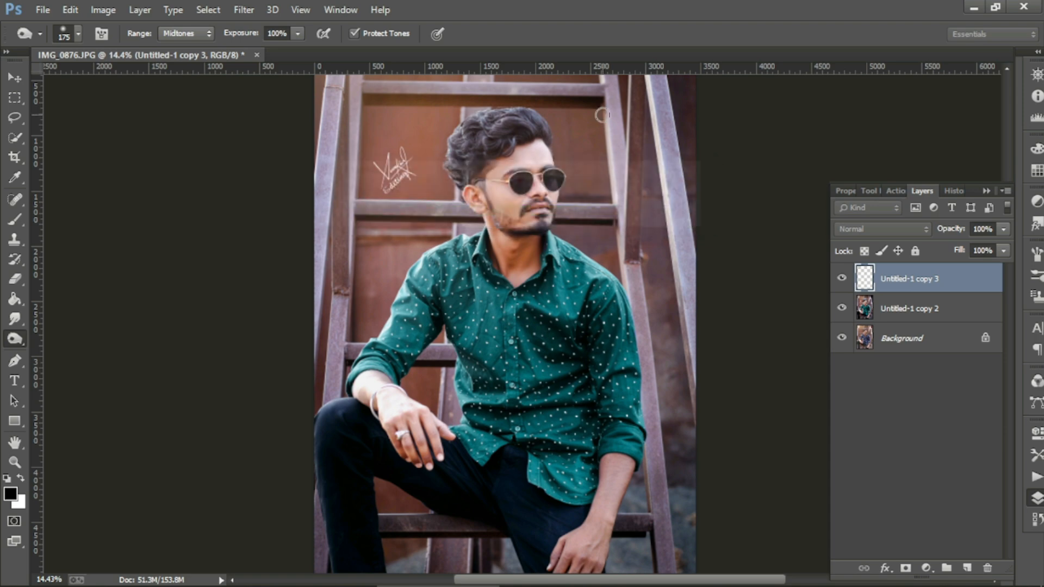
Step: Toggle the top layer's visibility repeatedly to compare the green-shirt edit with the original
{"action": "scroll", "coordinate": [533, 297], "scroll_direction": "up", "scroll_amount": 12}
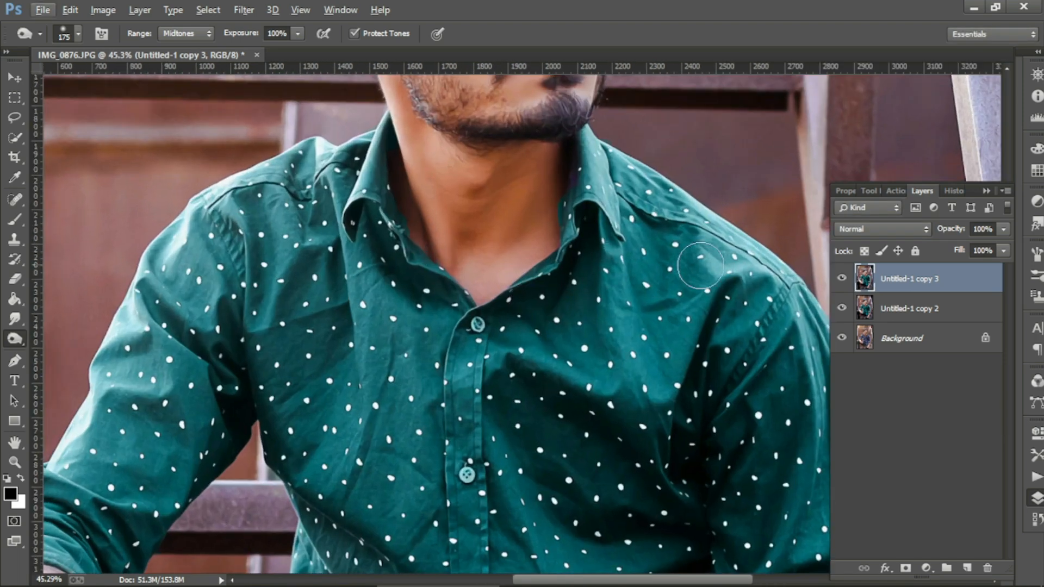
{"action": "left_click", "coordinate": [843, 280]}
{"action": "left_click", "coordinate": [843, 279]}
{"action": "left_click", "coordinate": [843, 279]}
{"action": "left_click", "coordinate": [843, 279]}
{"action": "left_click", "coordinate": [843, 279]}
{"action": "scroll", "coordinate": [454, 160], "scroll_direction": "up", "scroll_amount": 10}
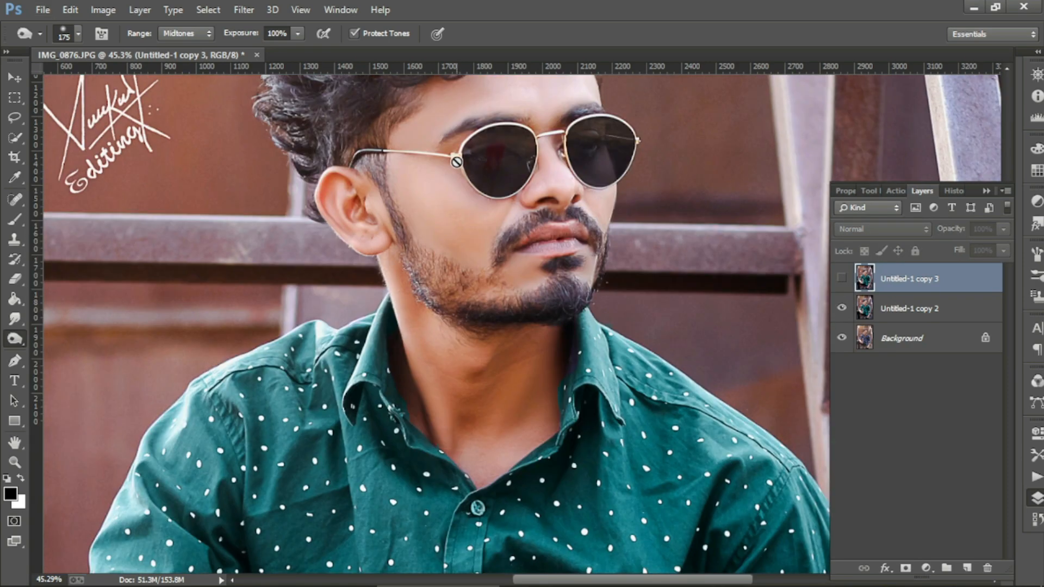
{"action": "scroll", "coordinate": [454, 159], "scroll_direction": "up", "scroll_amount": 4}
{"action": "left_click", "coordinate": [840, 279]}
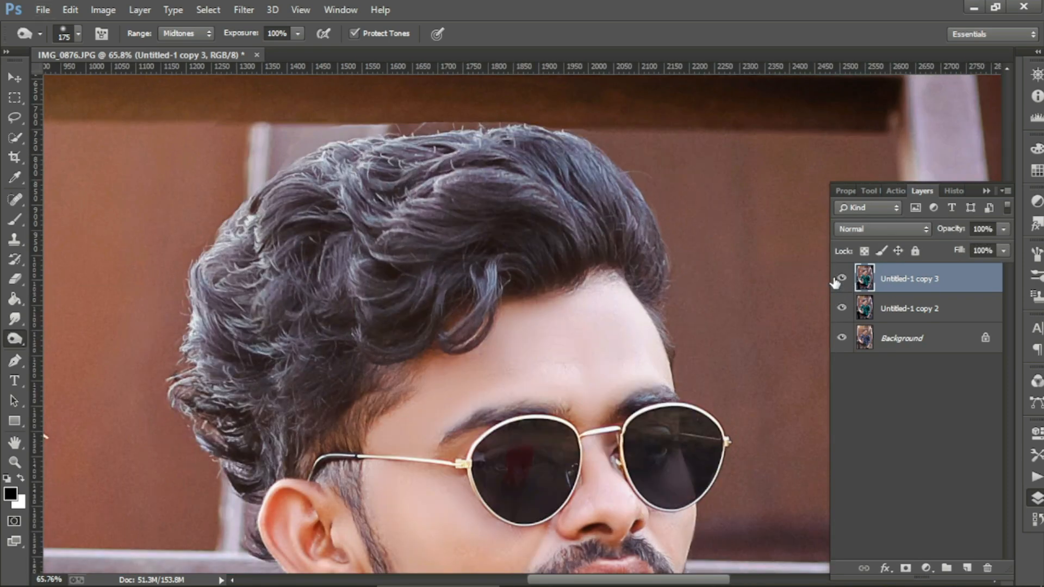
{"action": "left_click", "coordinate": [840, 279]}
{"action": "left_click", "coordinate": [841, 279]}
{"action": "left_click", "coordinate": [840, 280]}
{"action": "left_click", "coordinate": [840, 279]}
{"action": "left_click", "coordinate": [841, 280]}
{"action": "left_click", "coordinate": [840, 280]}
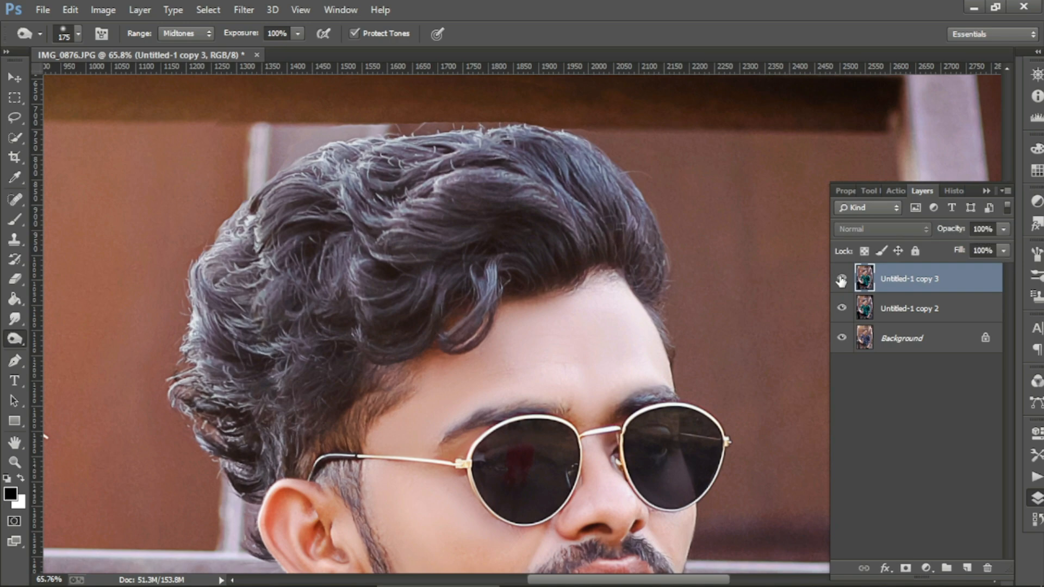
{"action": "scroll", "coordinate": [729, 256], "scroll_direction": "down", "scroll_amount": 5}
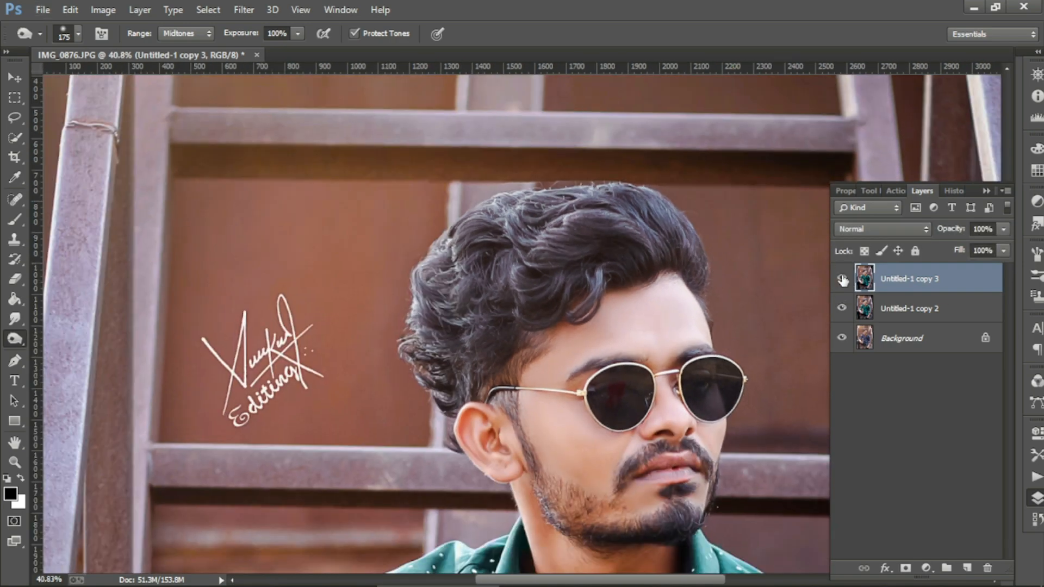
{"action": "scroll", "coordinate": [669, 245], "scroll_direction": "down", "scroll_amount": 6}
{"action": "scroll", "coordinate": [669, 245], "scroll_direction": "up", "scroll_amount": 2}
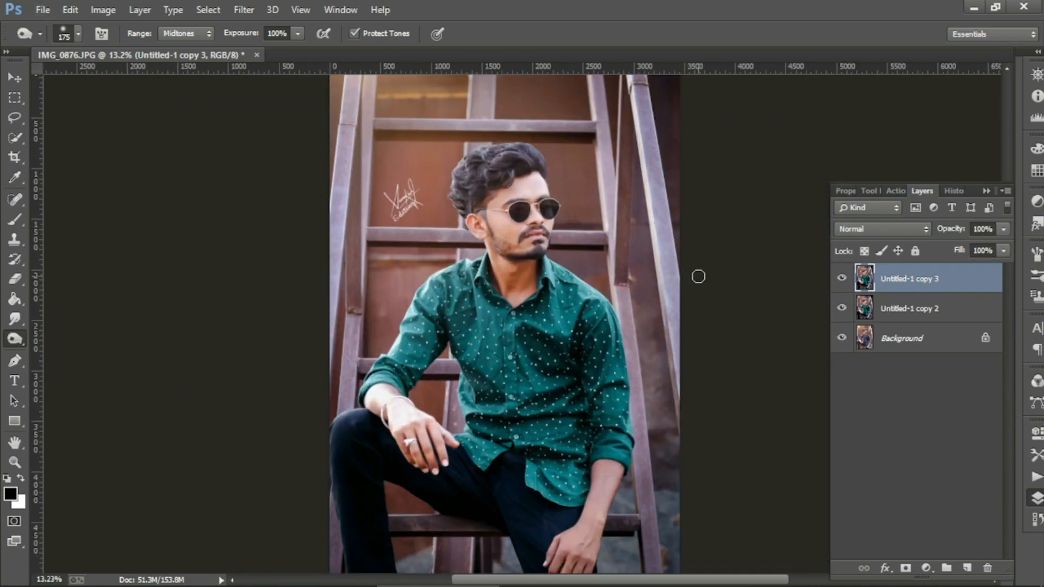
Step: Merge the top layer with Untitled-1 copy 2 into Untitled-1 copy 3, then compare before and after
{"action": "left_click", "coordinate": [913, 308], "text": "ctrl"}
{"action": "right_click", "coordinate": [905, 304]}
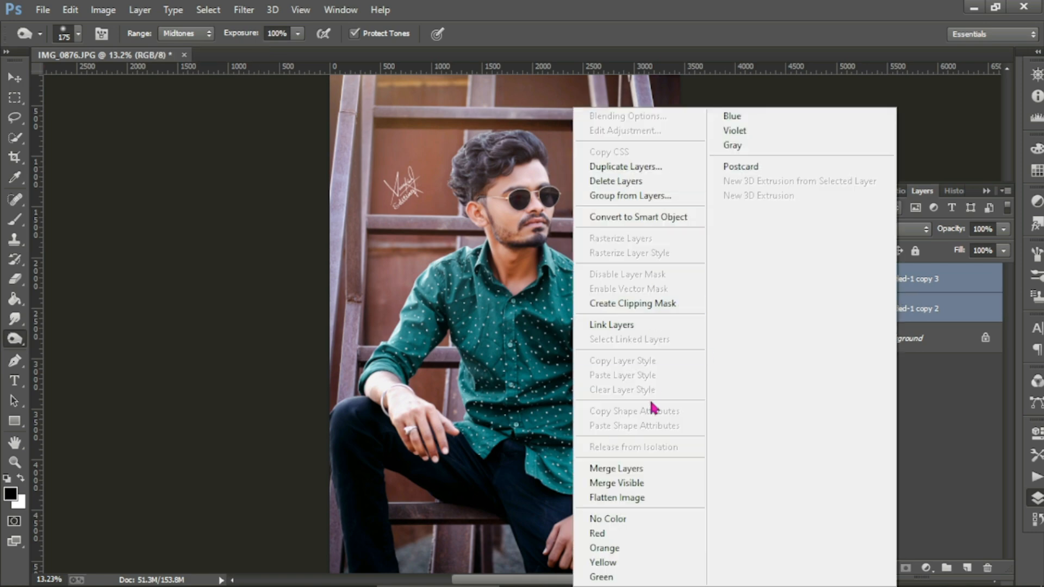
{"action": "left_click", "coordinate": [655, 471]}
{"action": "left_click", "coordinate": [841, 278]}
{"action": "left_click", "coordinate": [842, 278]}
{"action": "left_click", "coordinate": [841, 278]}
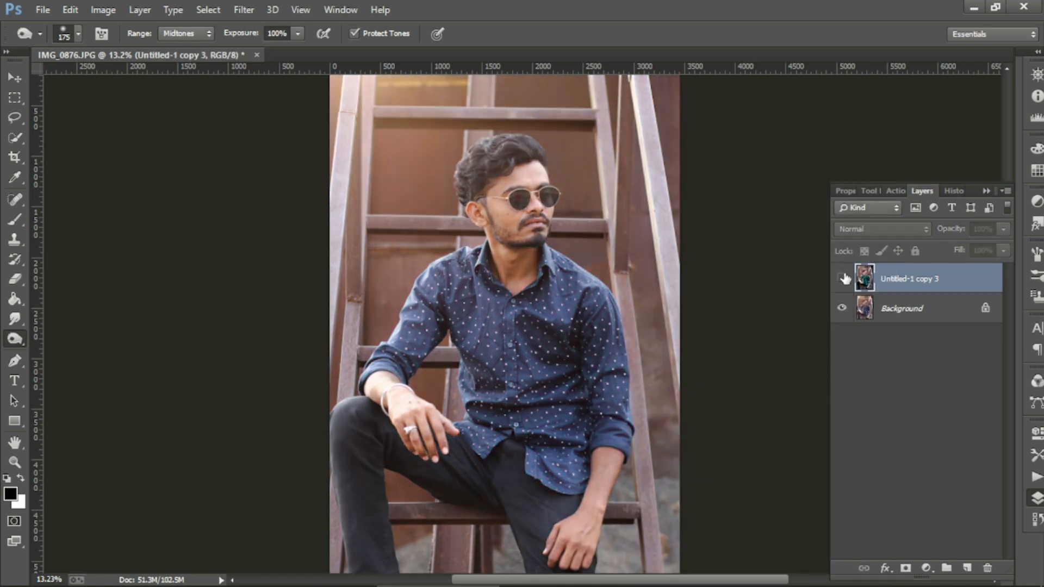
{"action": "left_click", "coordinate": [842, 279]}
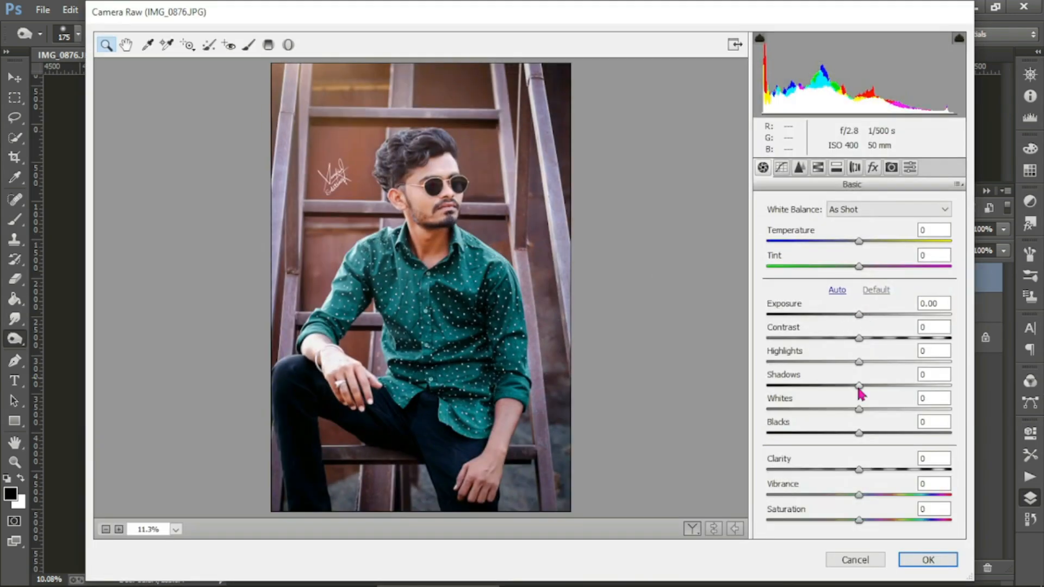
Step: In Camera Raw, lift Shadows to +13, lower Highlights to -16 and Contrast to -4
{"action": "left_click_drag", "start_coordinate": [859, 386], "coordinate": [837, 425]}
{"action": "left_click_drag", "start_coordinate": [859, 362], "coordinate": [847, 374]}
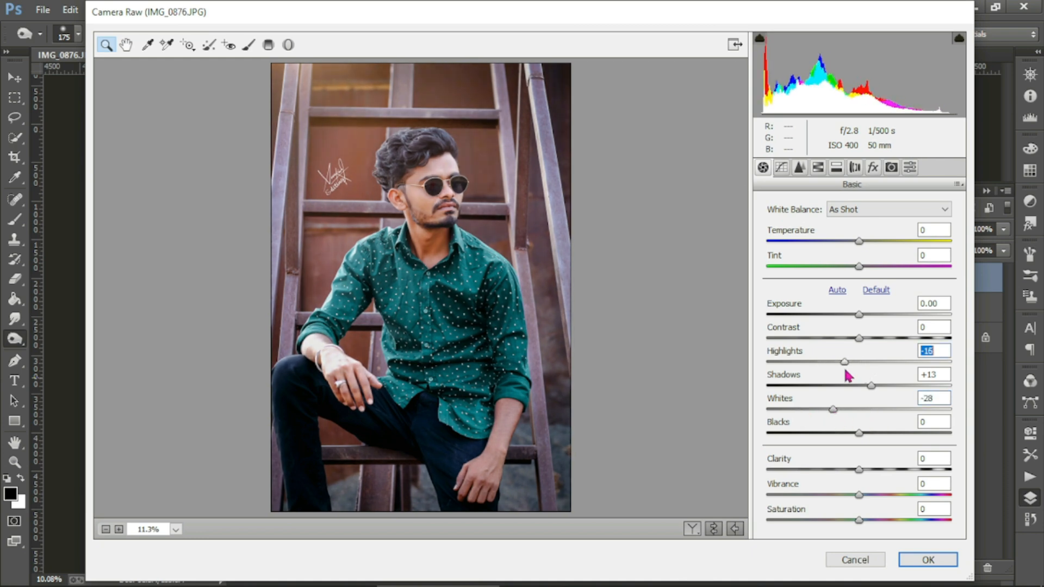
{"action": "left_click_drag", "start_coordinate": [859, 338], "coordinate": [829, 390]}
Step: Add a -18 darkening vignette, apply the Camera Raw filter, and compare before and after
{"action": "left_click", "coordinate": [872, 168]}
{"action": "left_click", "coordinate": [856, 396]}
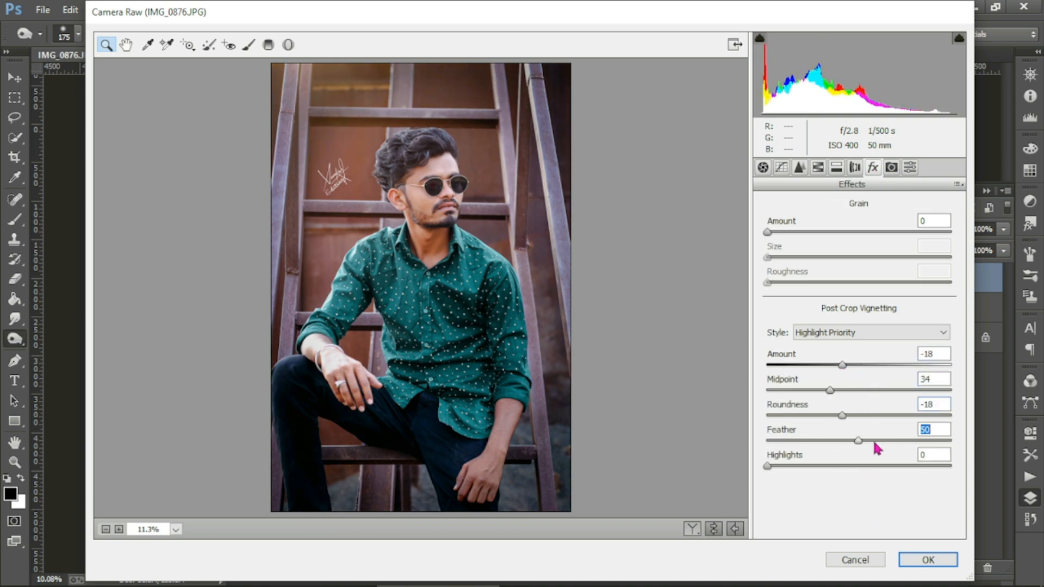
{"action": "left_click", "coordinate": [928, 559]}
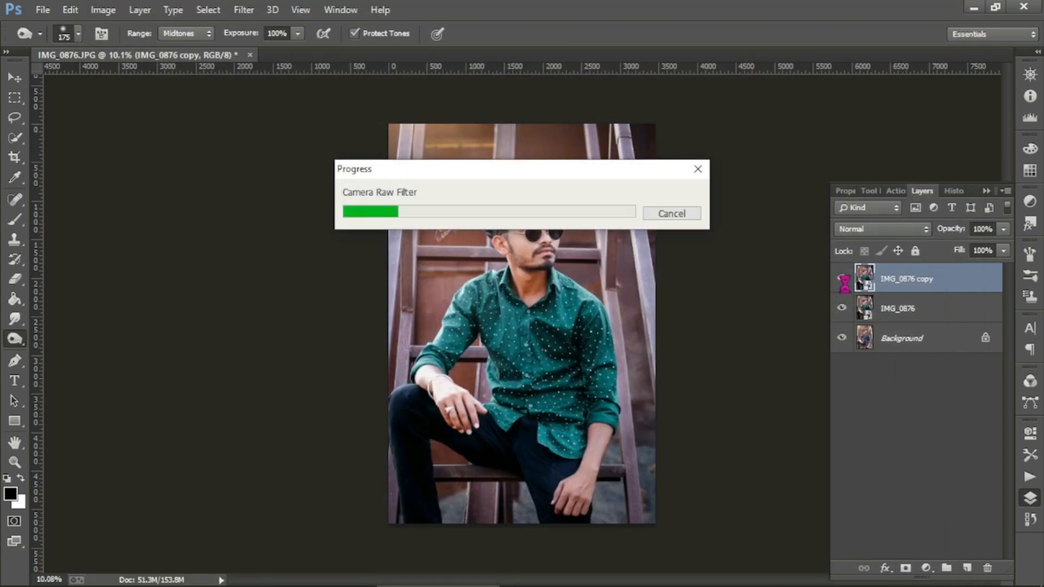
{"action": "left_click", "coordinate": [842, 279]}
{"action": "left_click", "coordinate": [842, 279]}
{"action": "left_click", "coordinate": [842, 279]}
{"action": "left_click", "coordinate": [842, 279]}
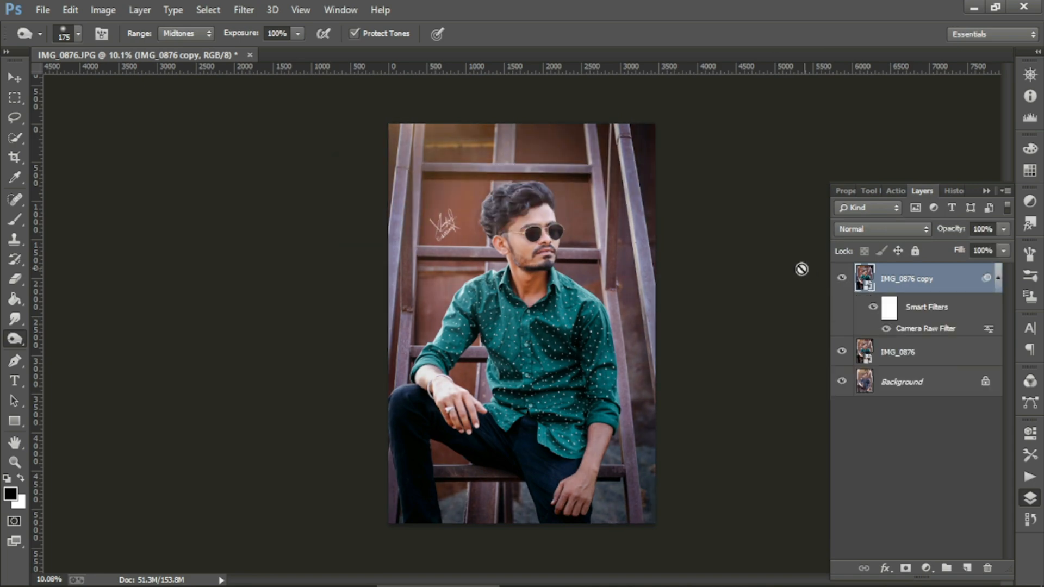
Step: Merge IMG_0876 into the graded IMG_0876 copy layer
{"action": "scroll", "coordinate": [630, 202], "scroll_direction": "up", "scroll_amount": 3}
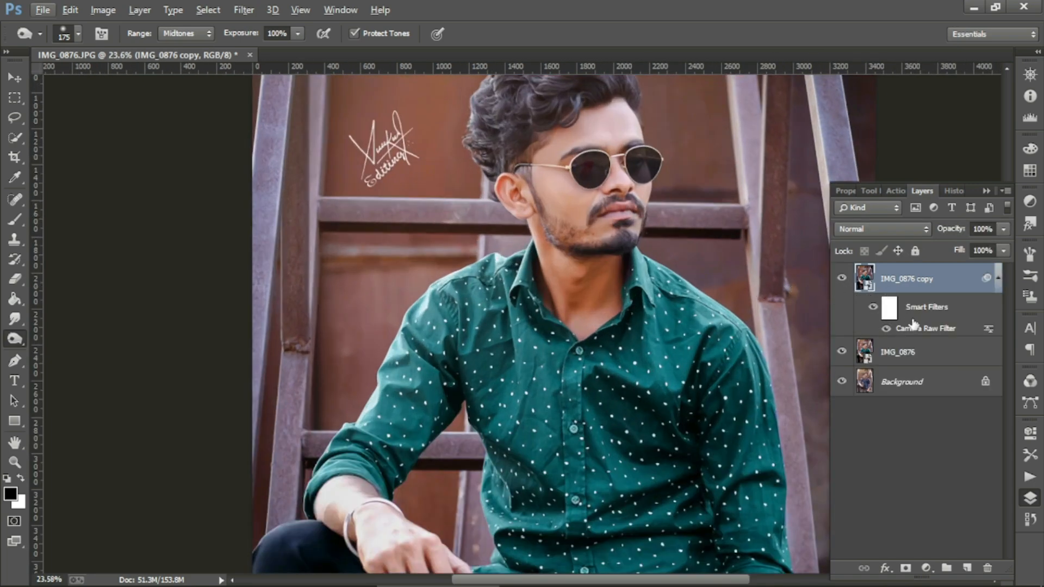
{"action": "left_click", "coordinate": [913, 319], "text": "ctrl"}
{"action": "left_click", "coordinate": [919, 287], "text": "ctrl"}
{"action": "left_click", "coordinate": [923, 287], "text": "ctrl"}
{"action": "right_click", "coordinate": [924, 348]}
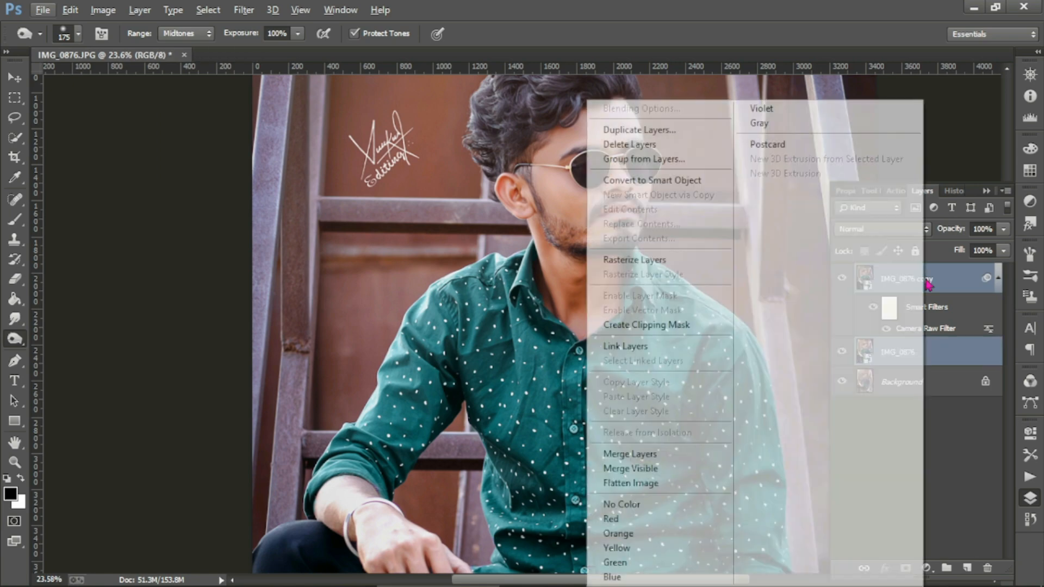
{"action": "left_click", "coordinate": [658, 448]}
Step: Toggle the merged layer's visibility repeatedly to compare the final edit against the original
{"action": "left_click", "coordinate": [840, 280]}
{"action": "left_click", "coordinate": [841, 279]}
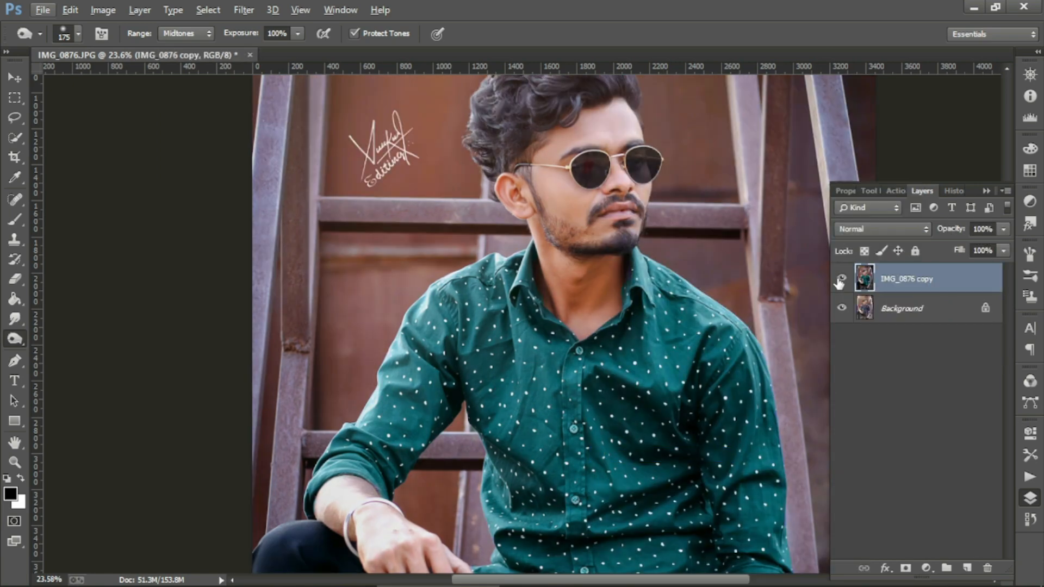
{"action": "scroll", "coordinate": [761, 258], "scroll_direction": "down", "scroll_amount": 2}
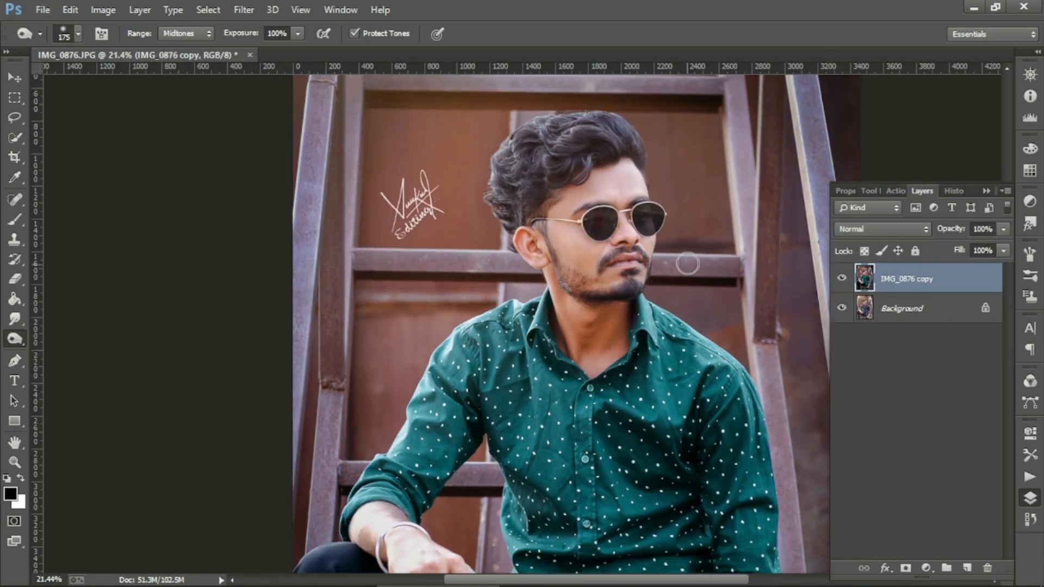
{"action": "scroll", "coordinate": [687, 264], "scroll_direction": "down", "scroll_amount": 2}
{"action": "left_click", "coordinate": [841, 279]}
{"action": "left_click", "coordinate": [841, 279]}
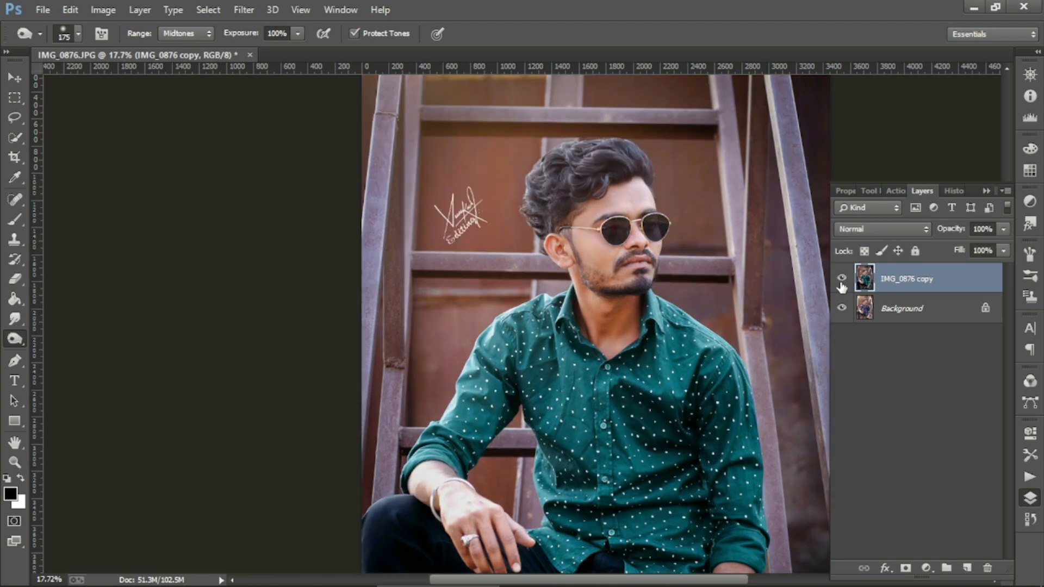
{"action": "left_click", "coordinate": [842, 278]}
{"action": "left_click", "coordinate": [841, 278]}
{"action": "scroll", "coordinate": [735, 279], "scroll_direction": "down", "scroll_amount": 1}
{"action": "scroll", "coordinate": [735, 279], "scroll_direction": "down", "scroll_amount": 2}
{"action": "scroll", "coordinate": [737, 275], "scroll_direction": "down", "scroll_amount": 1}
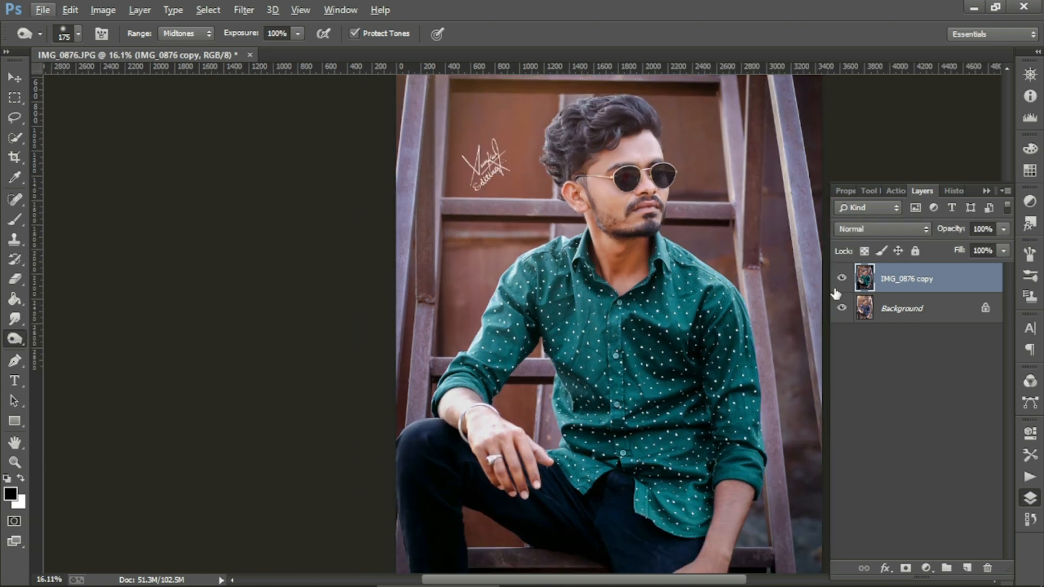
{"action": "scroll", "coordinate": [804, 292], "scroll_direction": "right", "scroll_amount": 4}
{"action": "left_click", "coordinate": [842, 281]}
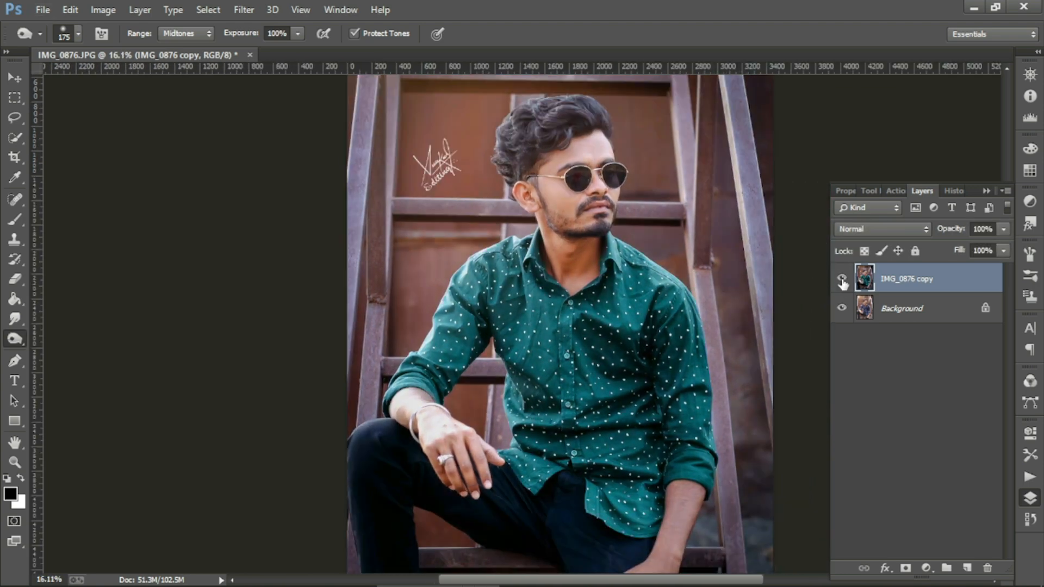
{"action": "left_click", "coordinate": [841, 281]}
{"action": "left_click", "coordinate": [841, 280]}
{"action": "left_click", "coordinate": [841, 280]}
{"action": "left_click", "coordinate": [842, 280]}
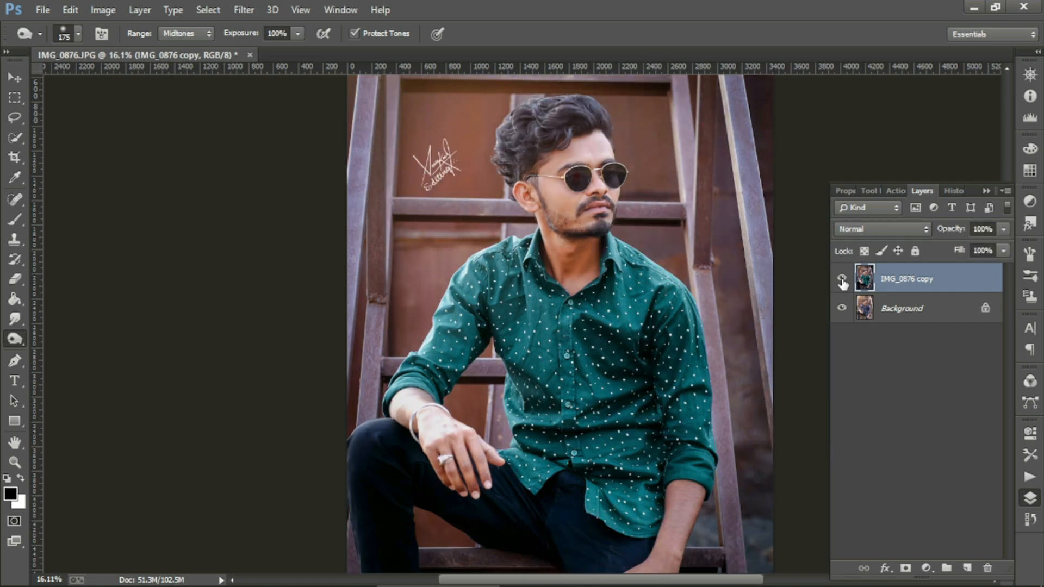